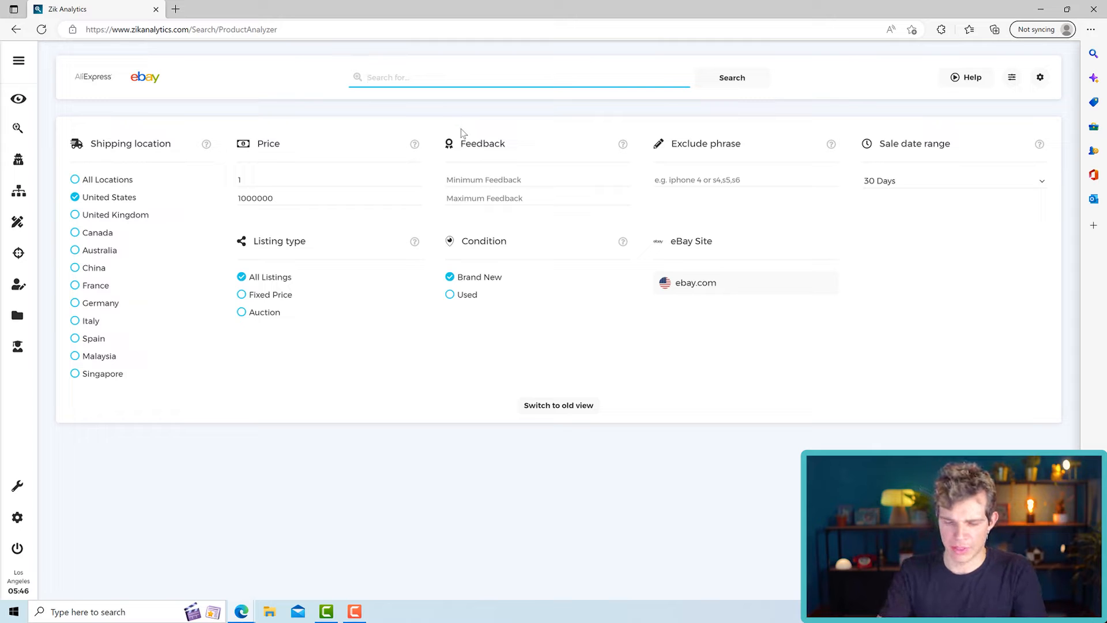
- Run product research on "fry pan" and examine its sell-through and successful-listings rates
click(748, 82)
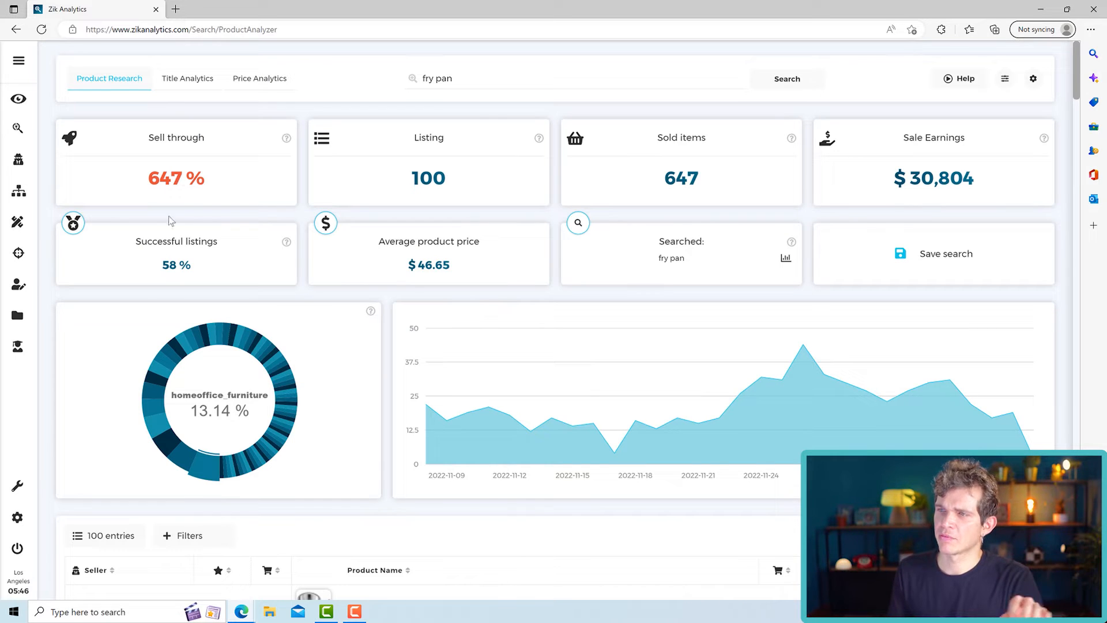
drag(221, 183, 149, 190)
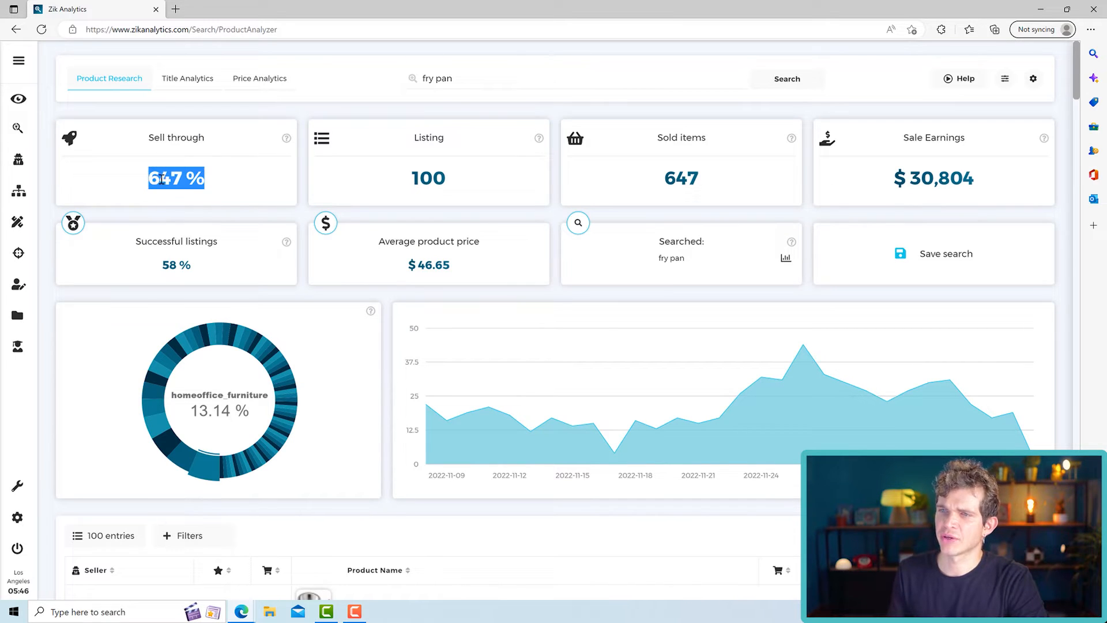
click(171, 179)
drag(229, 185, 145, 191)
click(201, 269)
drag(198, 266, 159, 265)
click(198, 267)
- Run product research on "table lamp" and examine its sell-through and successful-listings rates
drag(468, 84, 383, 84)
text(table lamp)
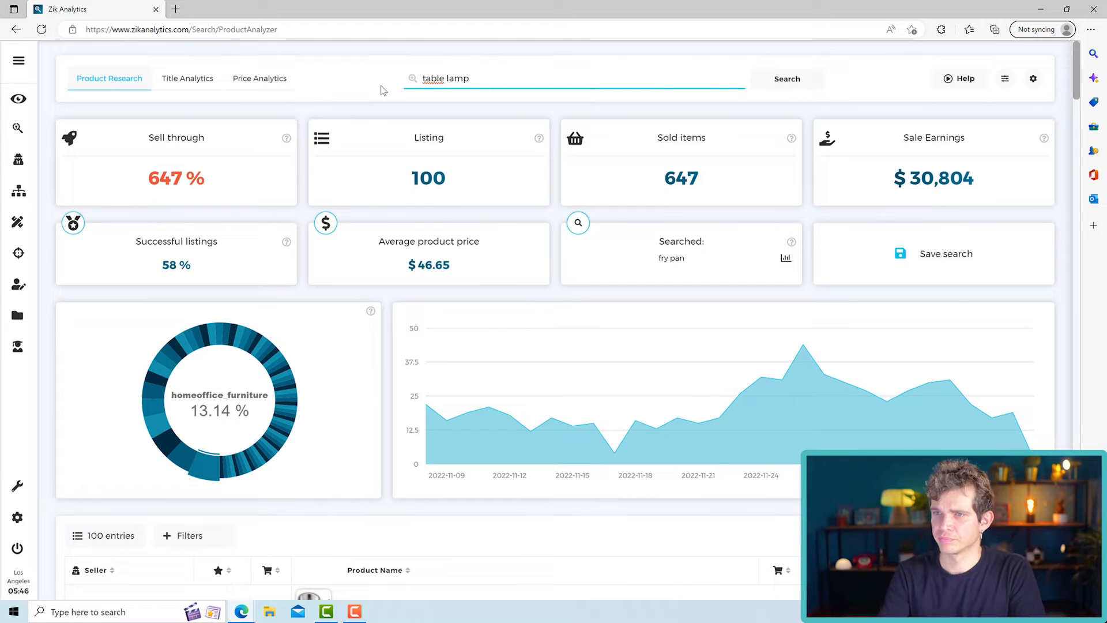
key(Return)
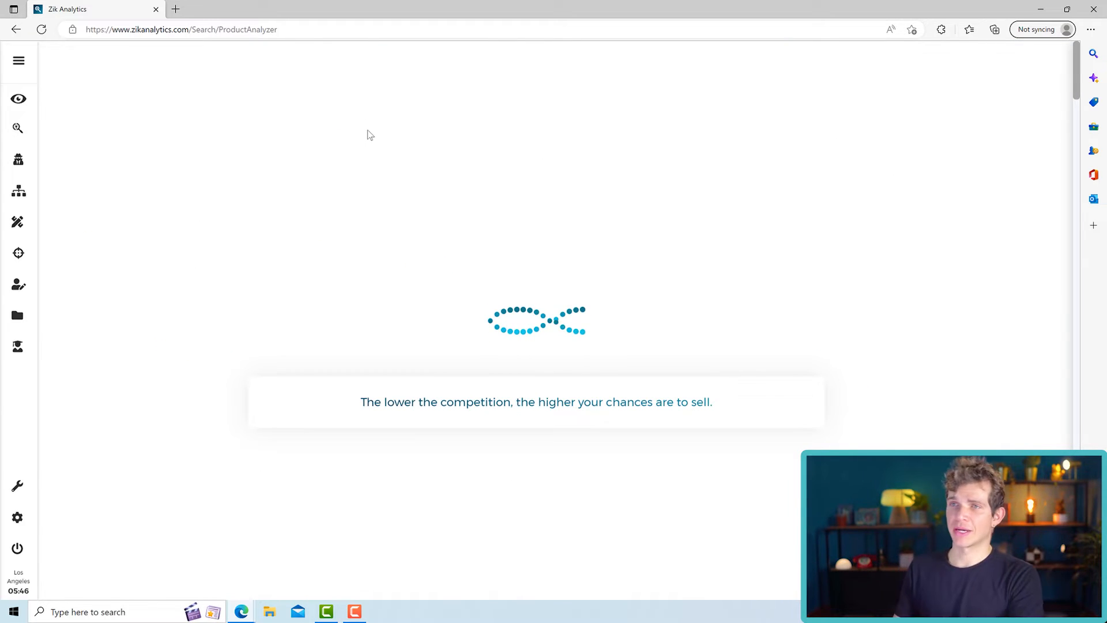
drag(214, 181, 213, 209)
click(153, 181)
drag(196, 268, 161, 267)
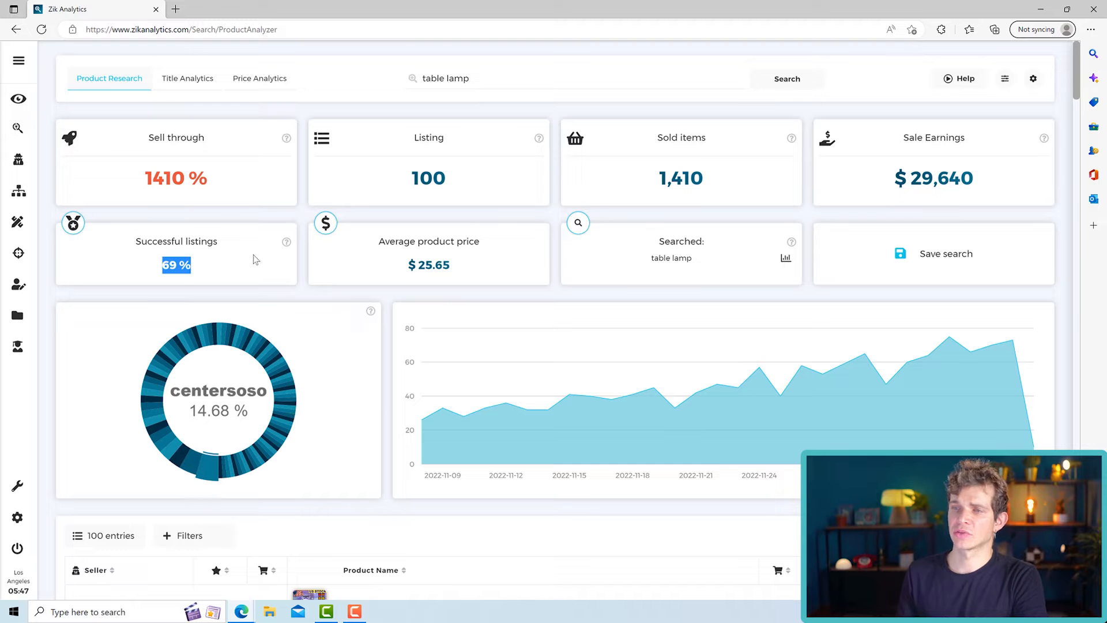
- Look through the table lamp listings, comparing product photos, titles, sold counts and prices
scroll(252, 258, down, 3)
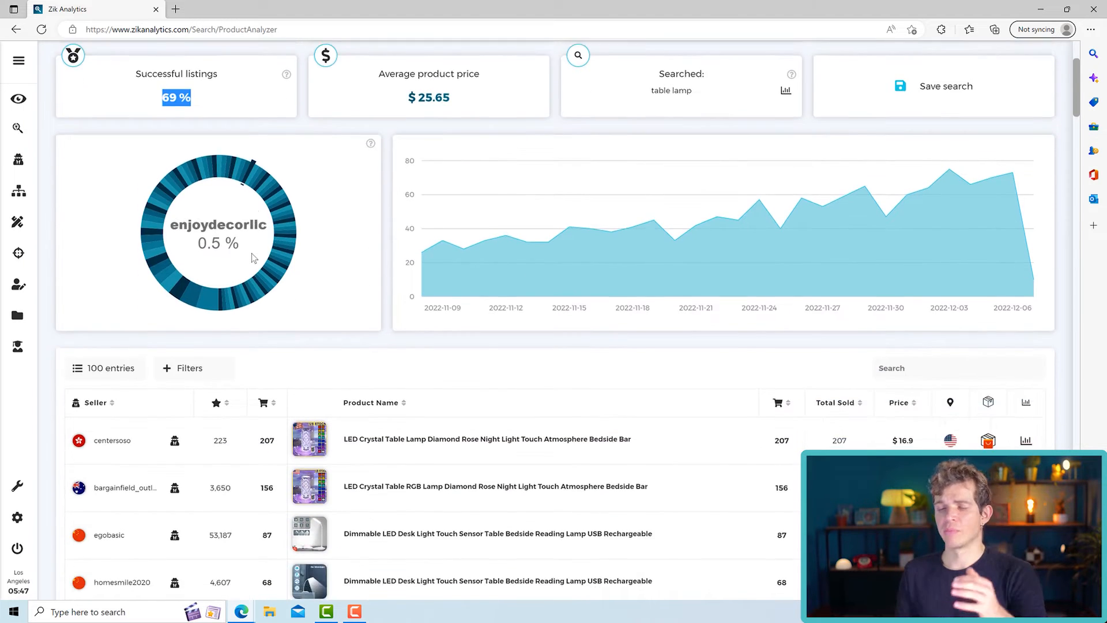
scroll(253, 254, up, 3)
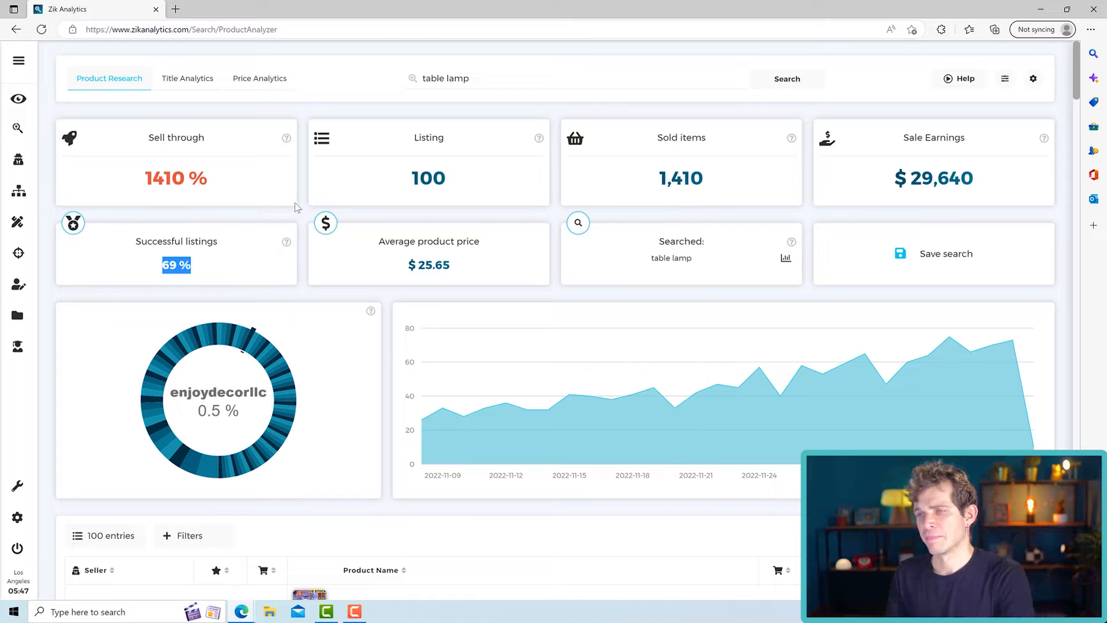
scroll(406, 212, down, 10)
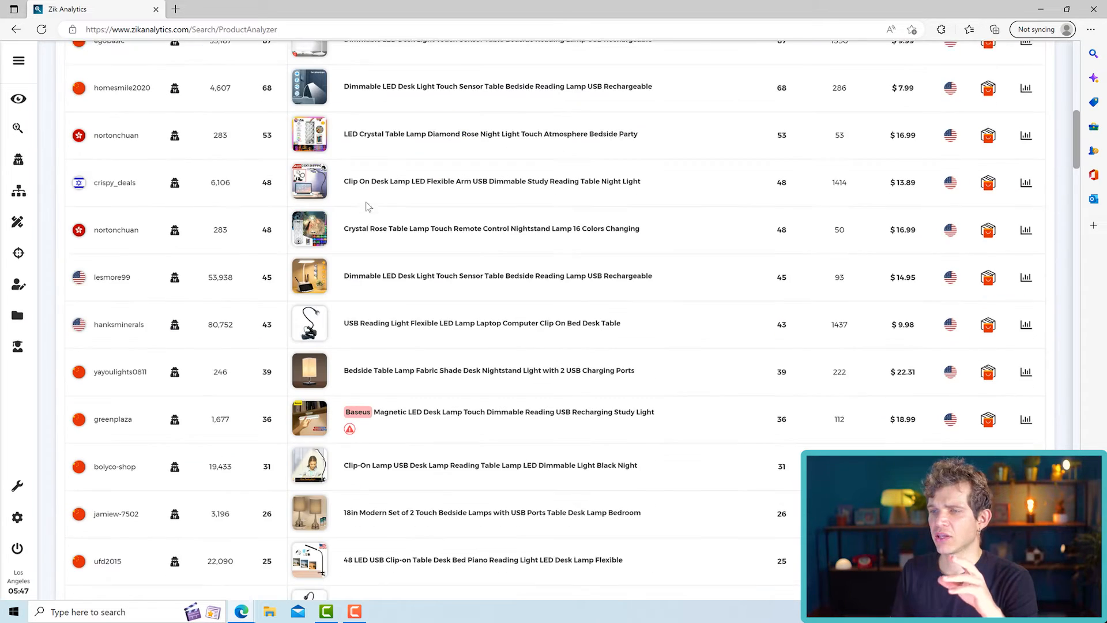
scroll(405, 211, down, 3)
scroll(550, 226, down, 1)
scroll(550, 226, down, 5)
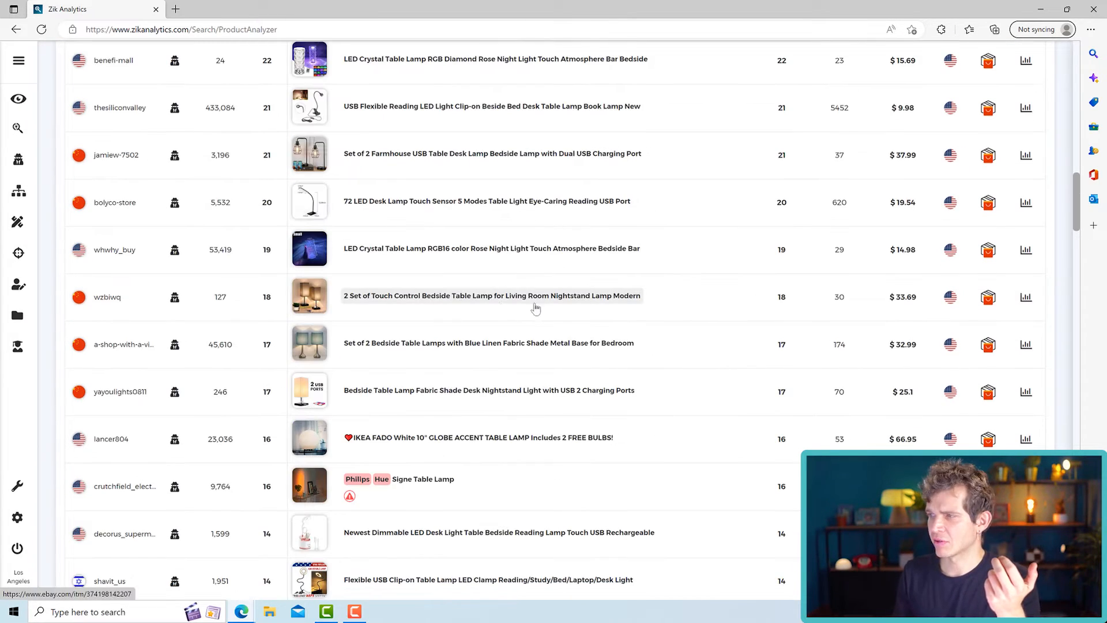
mouse_move(308, 350)
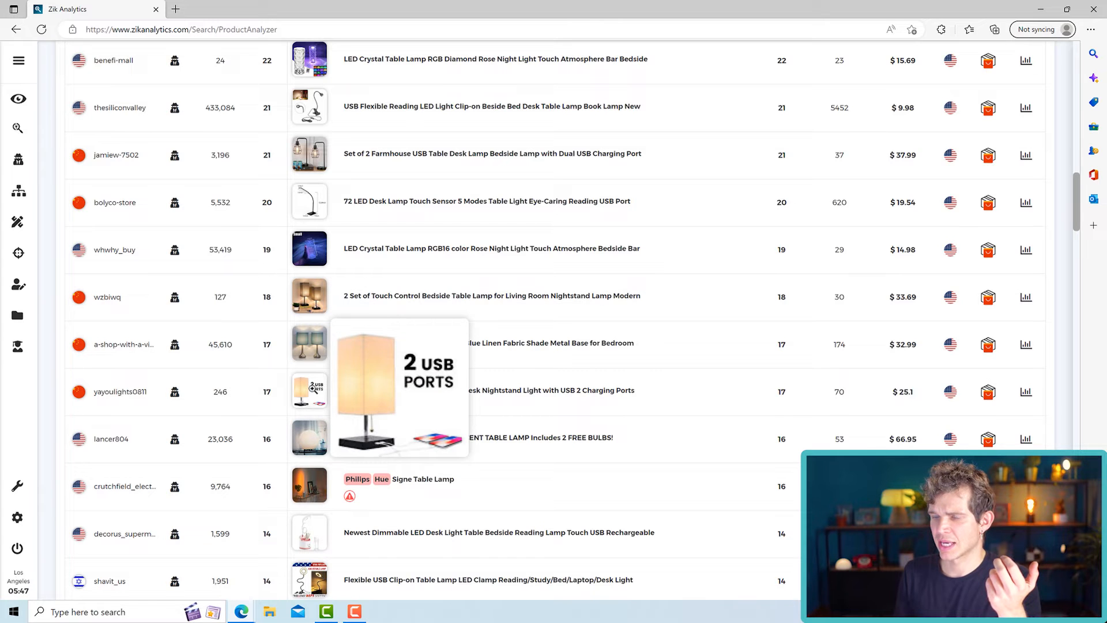
scroll(347, 404, down, 4)
scroll(369, 406, down, 5)
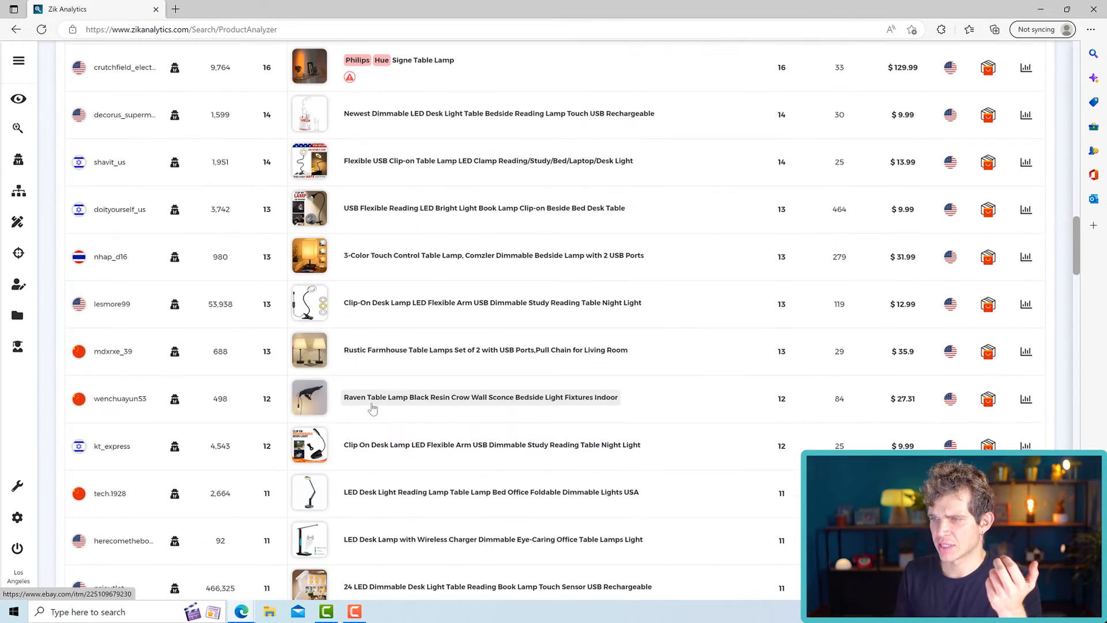
scroll(370, 407, down, 2)
scroll(346, 386, up, 20)
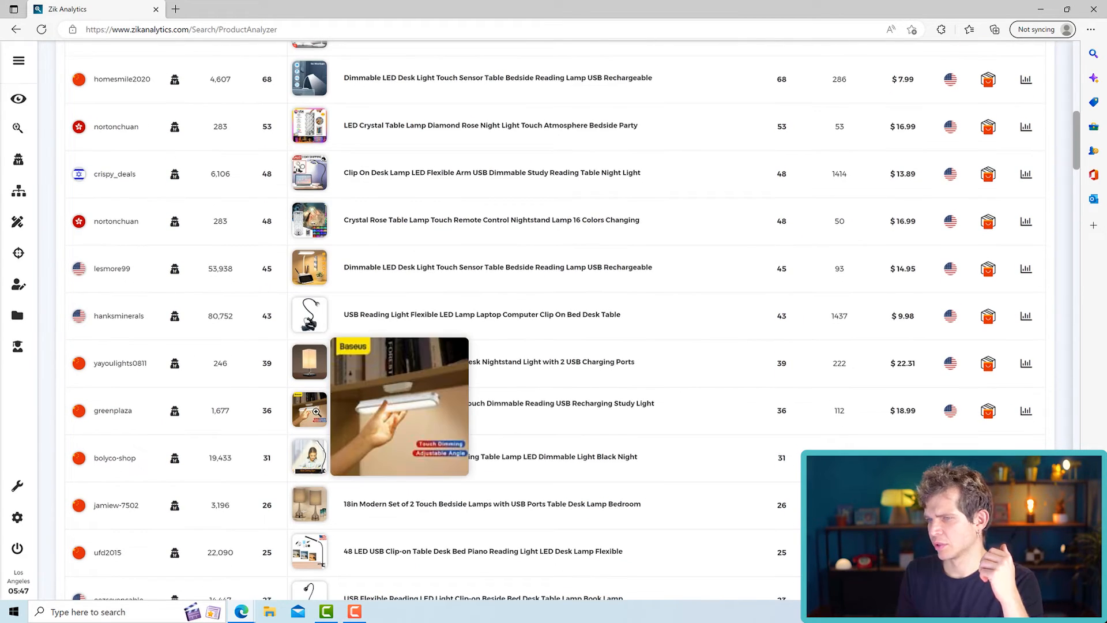
scroll(517, 427, down, 2)
mouse_move(308, 422)
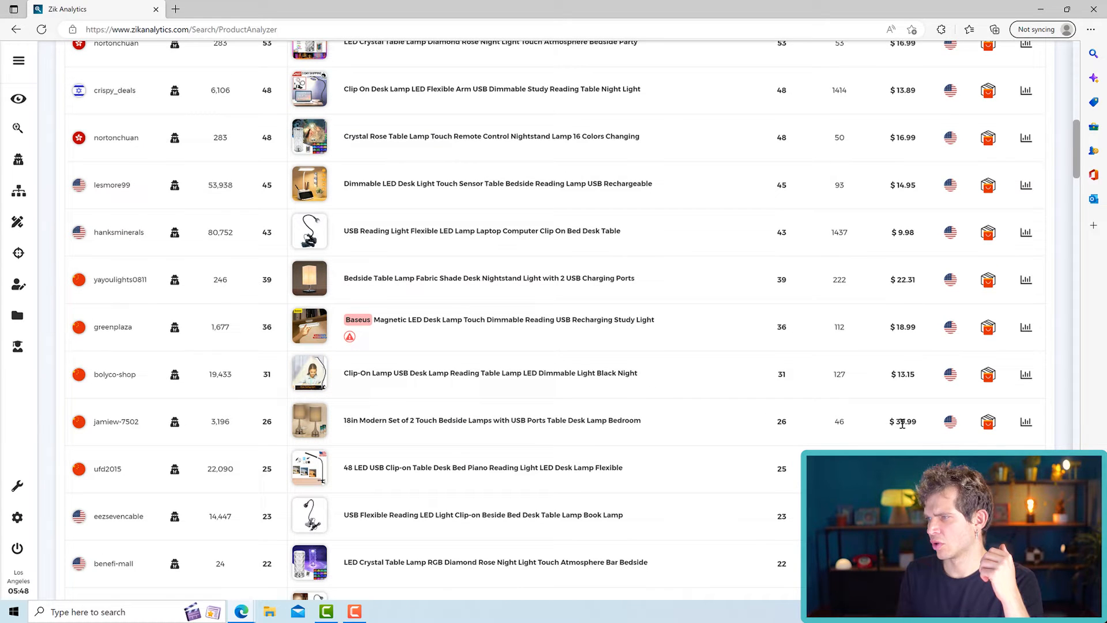
scroll(902, 424, down, 2)
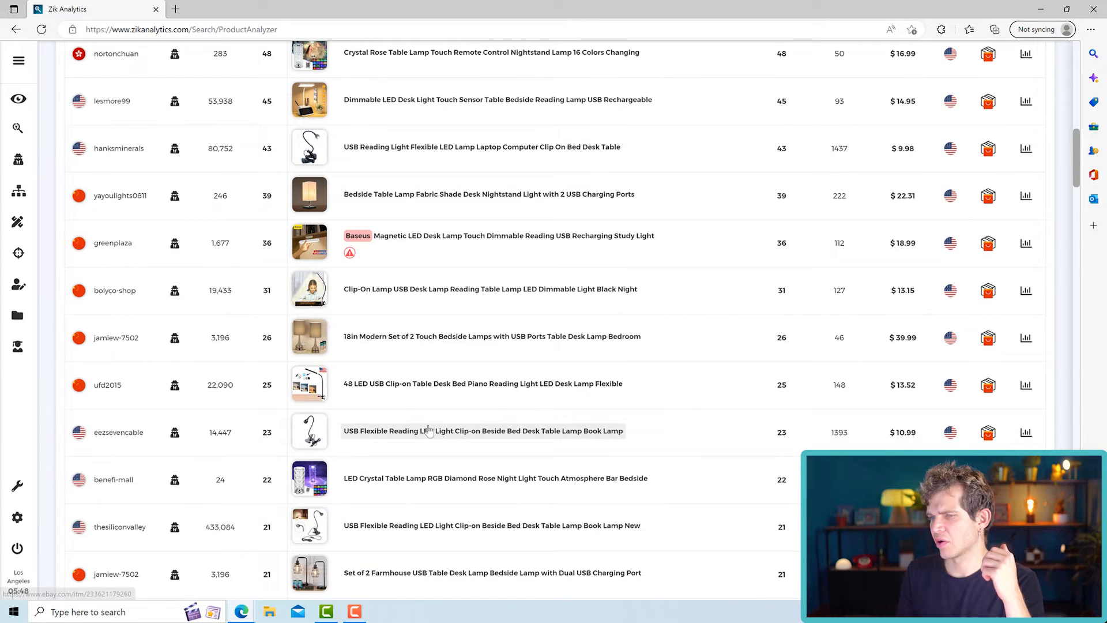
scroll(665, 419, down, 3)
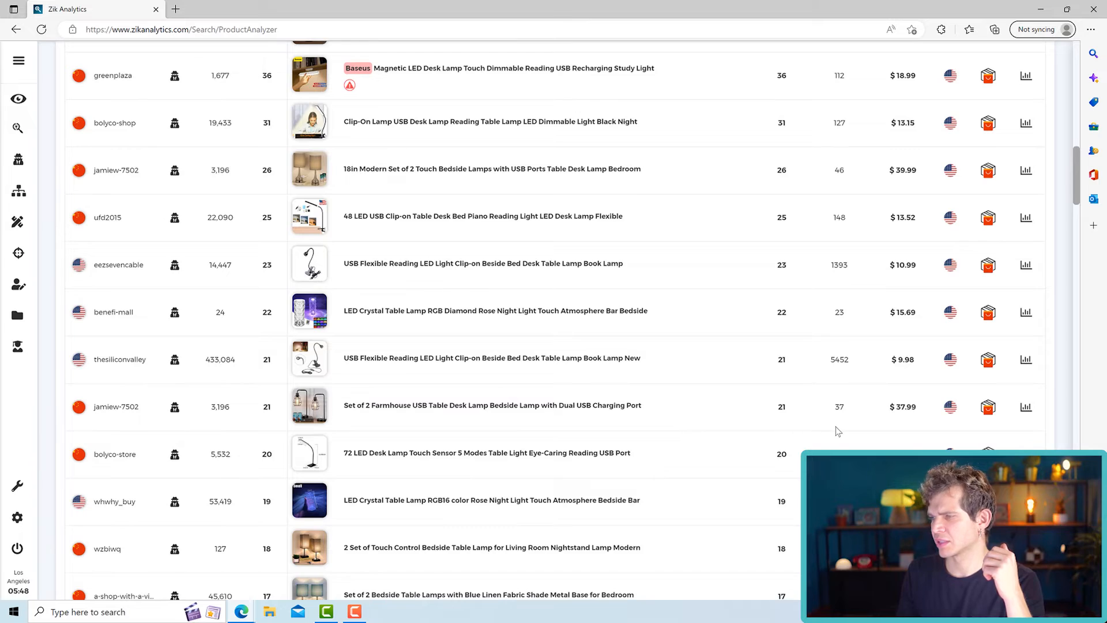
scroll(838, 431, down, 2)
scroll(830, 424, down, 4)
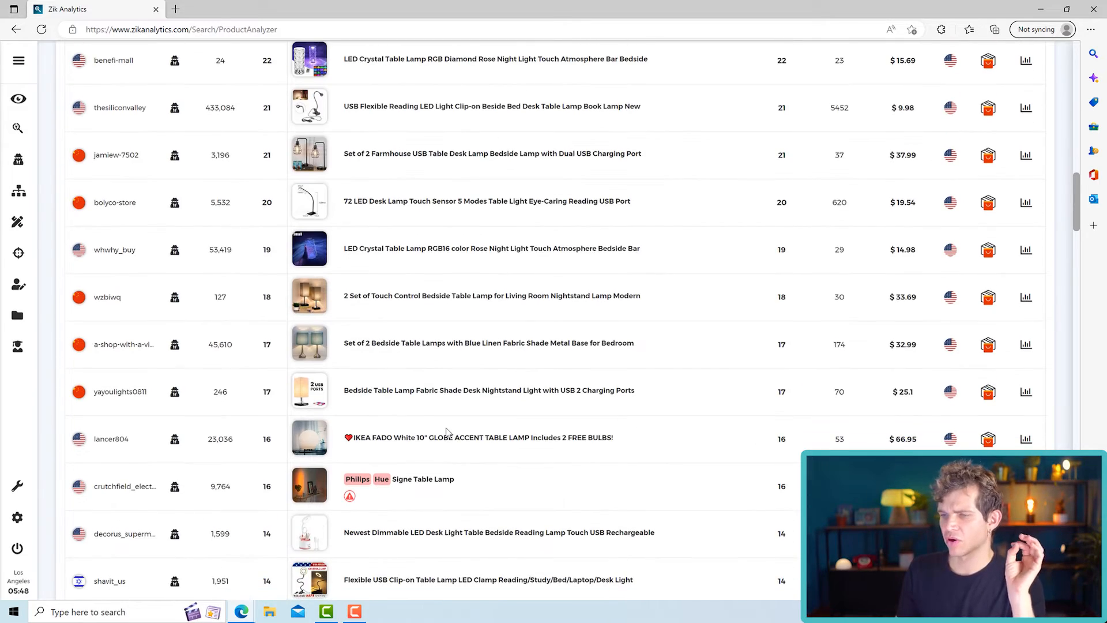
scroll(449, 432, down, 4)
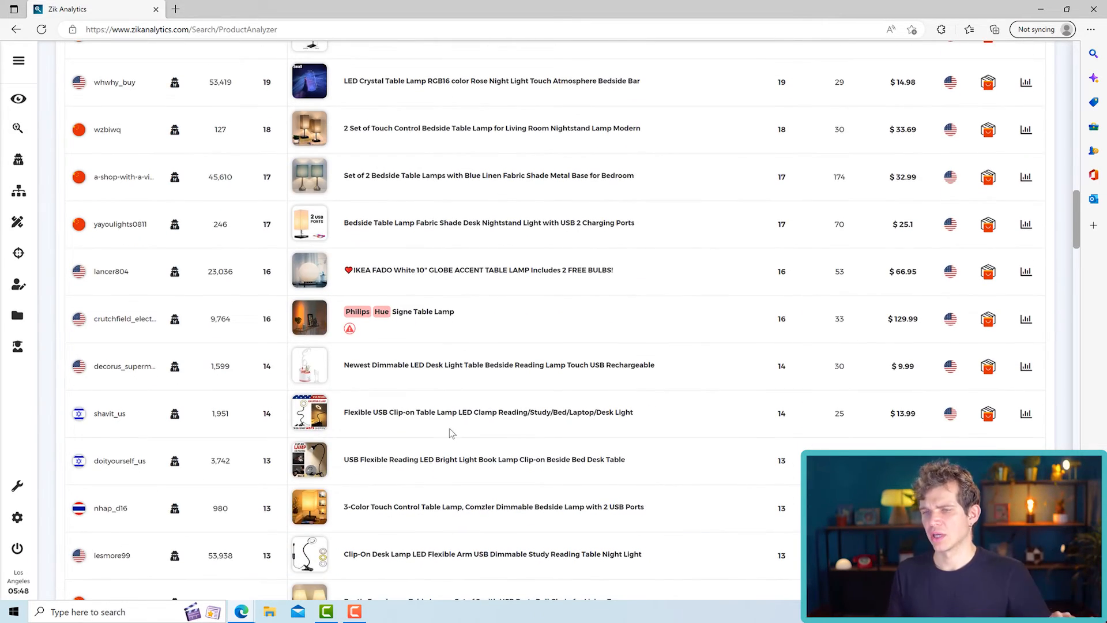
scroll(451, 427, up, 15)
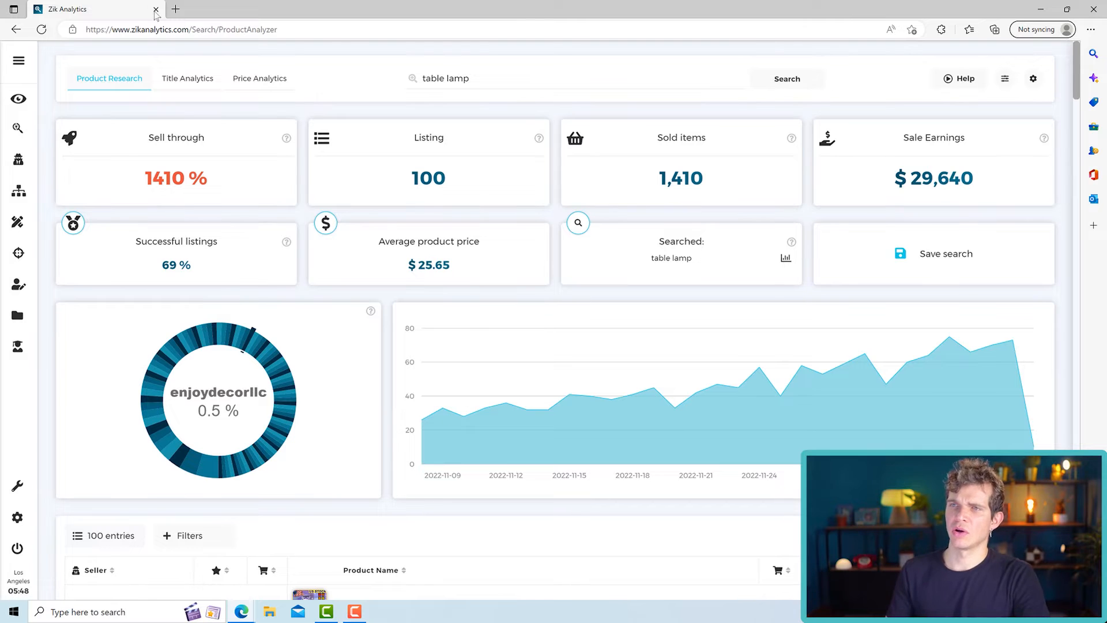
- Open ebay.com in a new browser tab and search for "table lamp"
click(176, 10)
text(ebay.com)
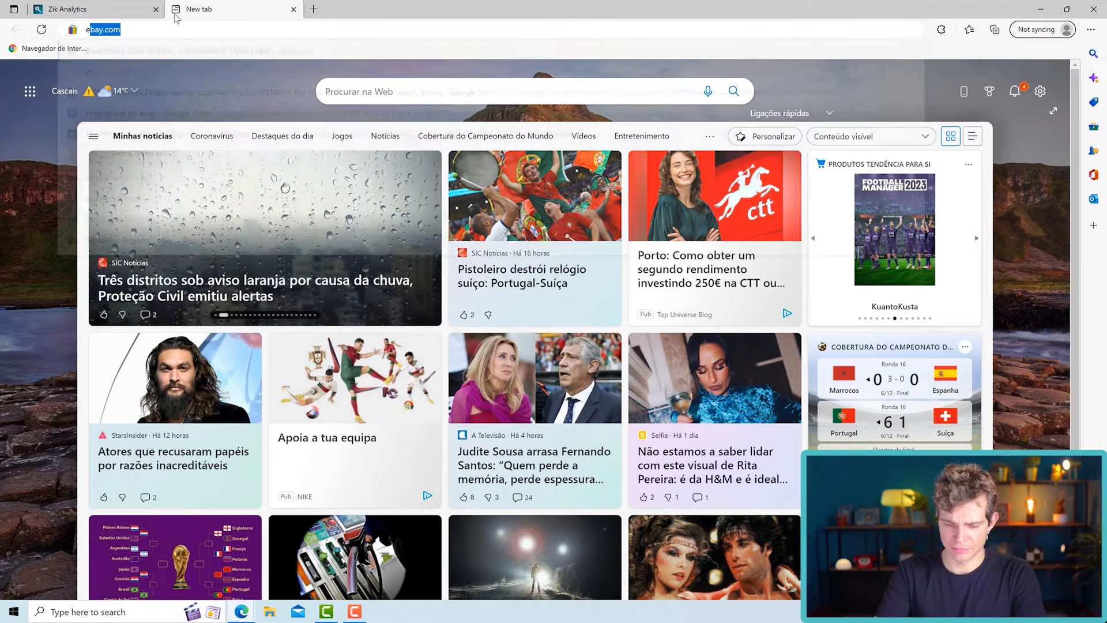
key(Return)
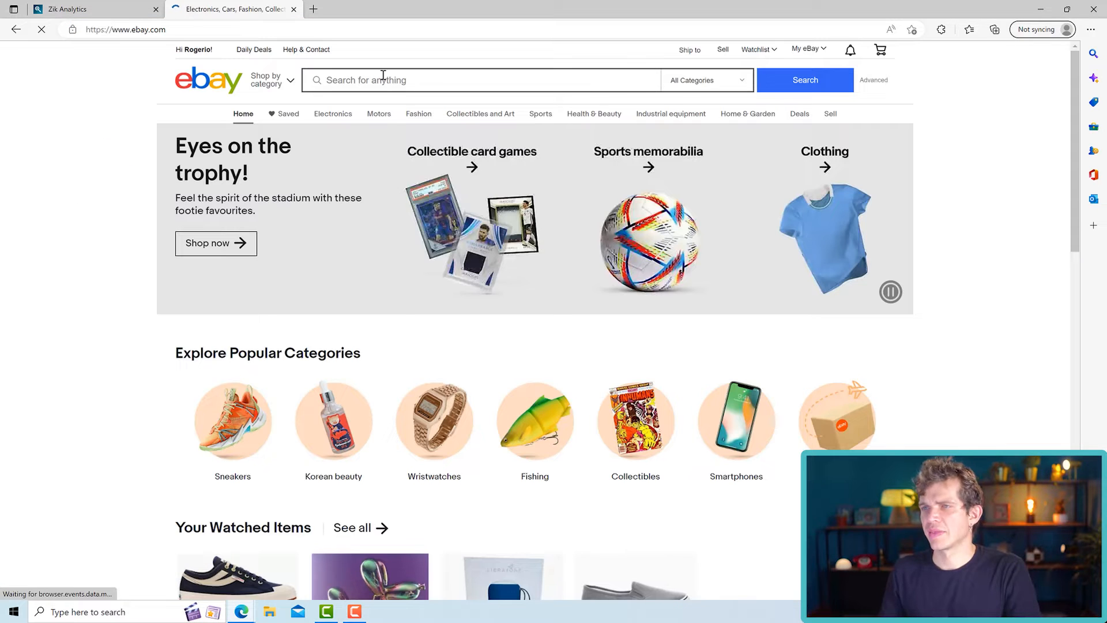
click(383, 76)
text(table lam)
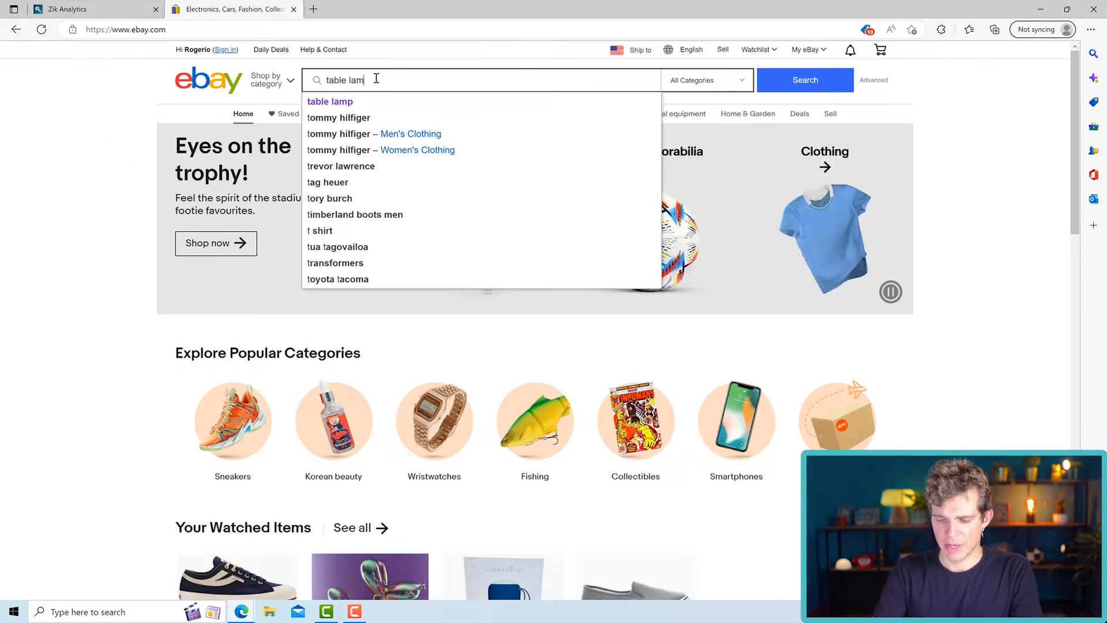
text(p)
key(Return)
- Filter the eBay table lamp results to the Used condition and look through the listings
click(466, 134)
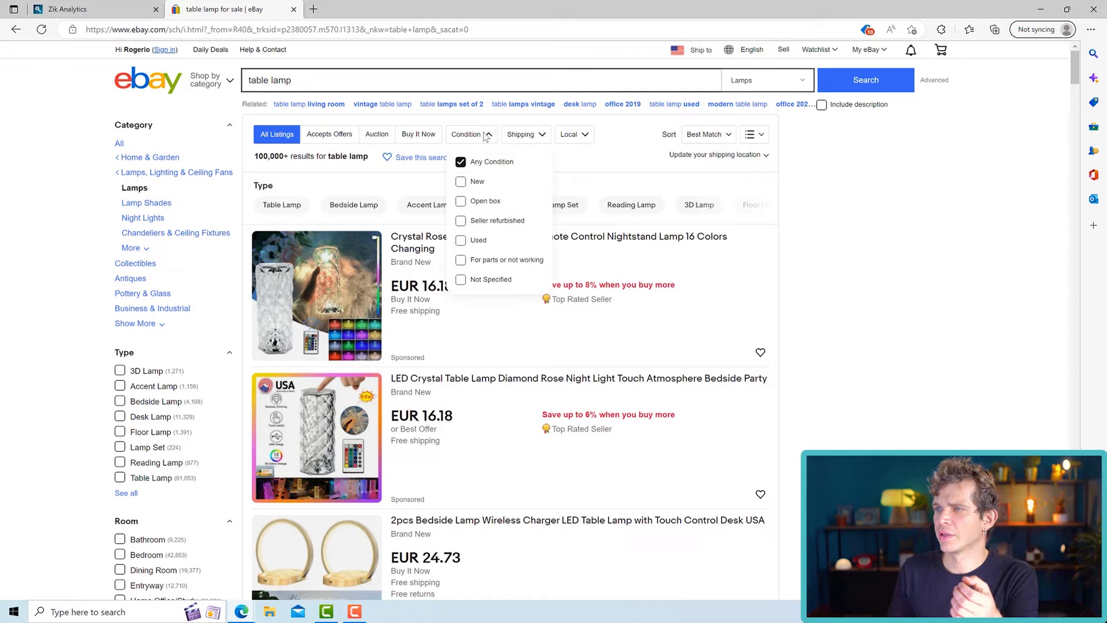
click(473, 240)
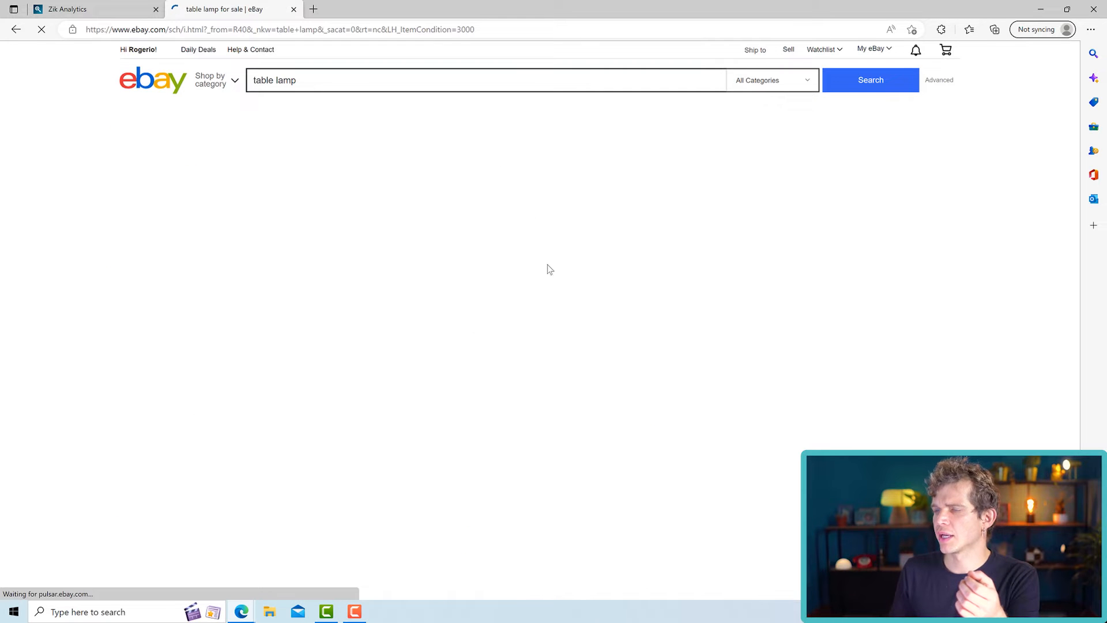
scroll(577, 232, down, 10)
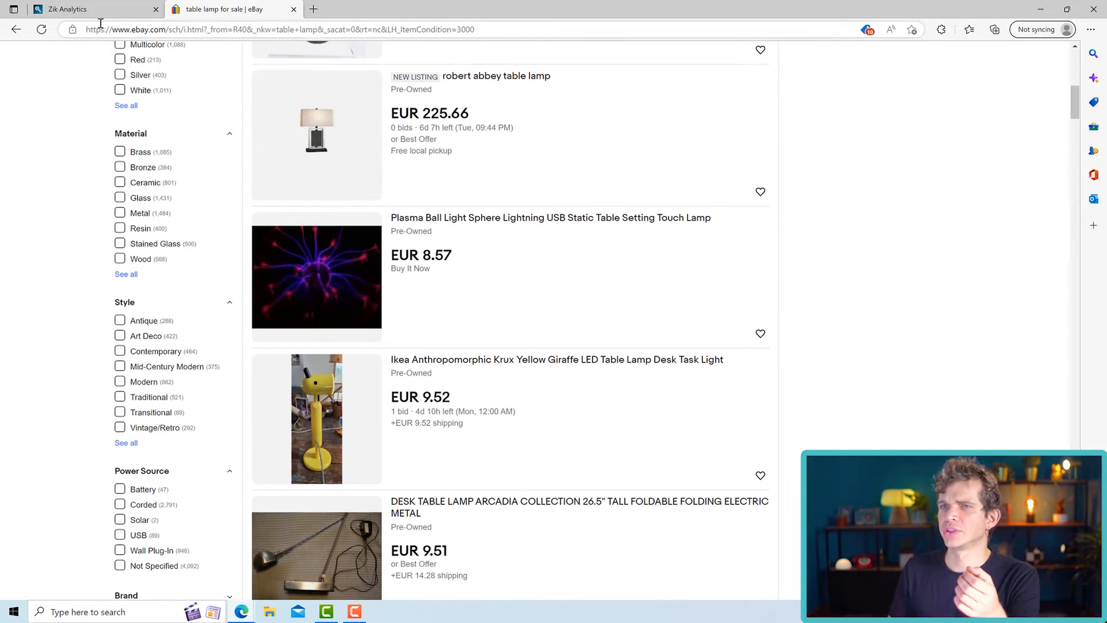
- Switch back to Zik Analytics and review the table lamp sales chart and listing overview
click(97, 13)
scroll(417, 369, down, 3)
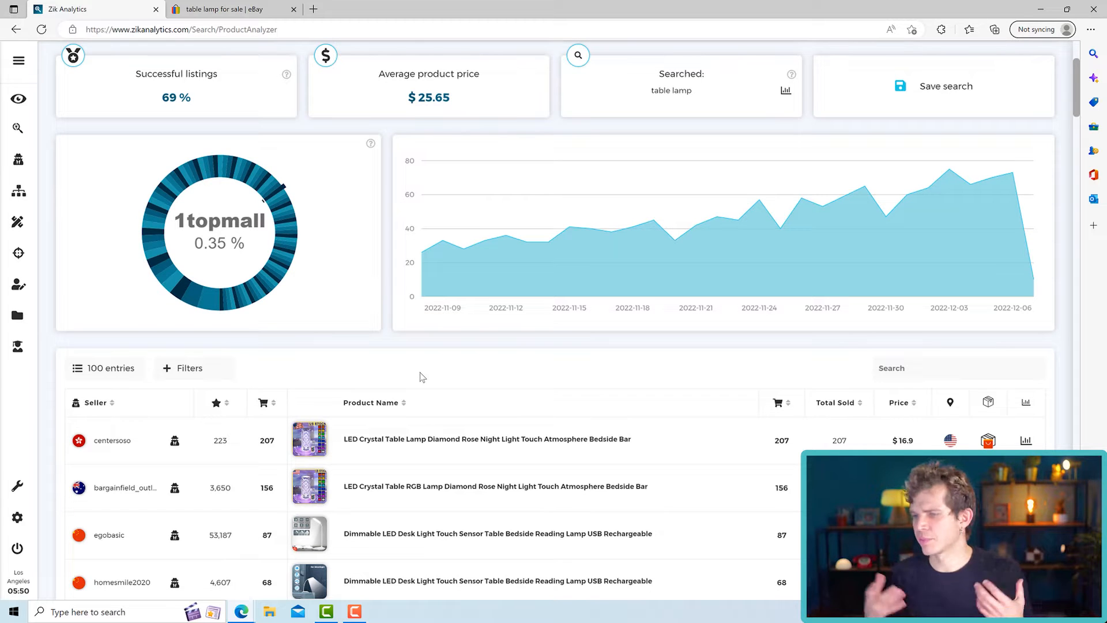
scroll(390, 347, up, 3)
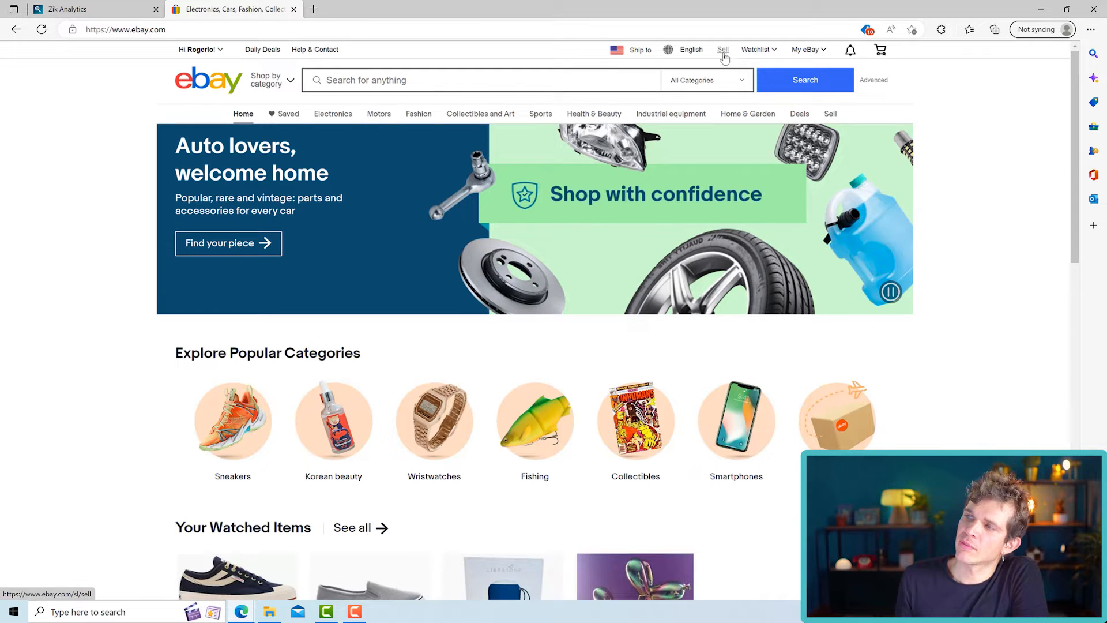
- Start a new single eBay listing from the seller area and search the product library for "table lamp"
click(724, 54)
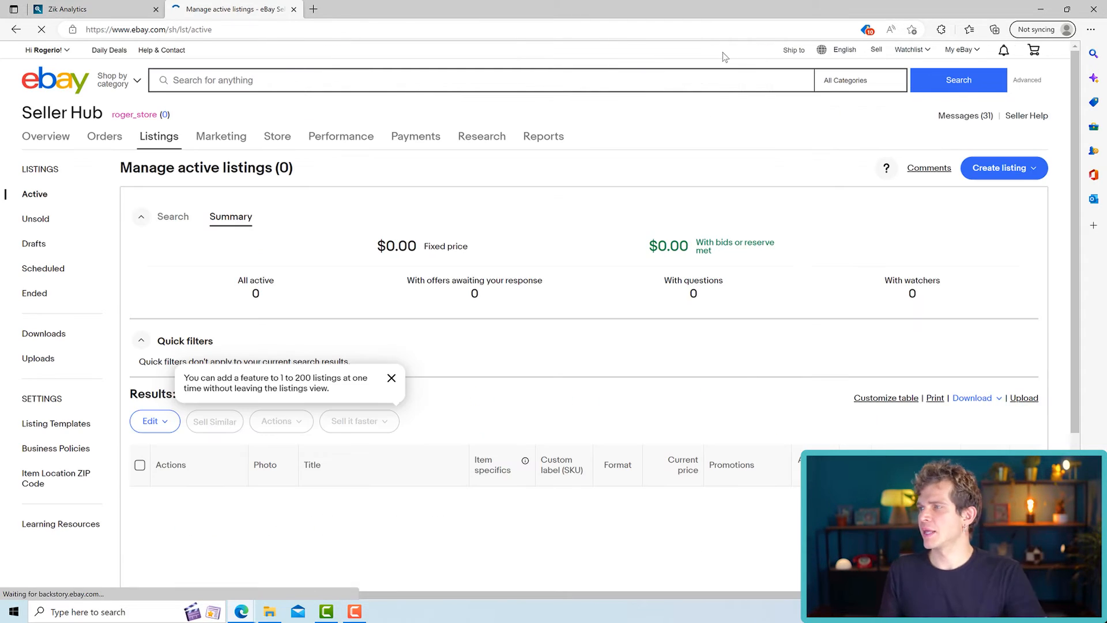
click(1000, 168)
click(956, 199)
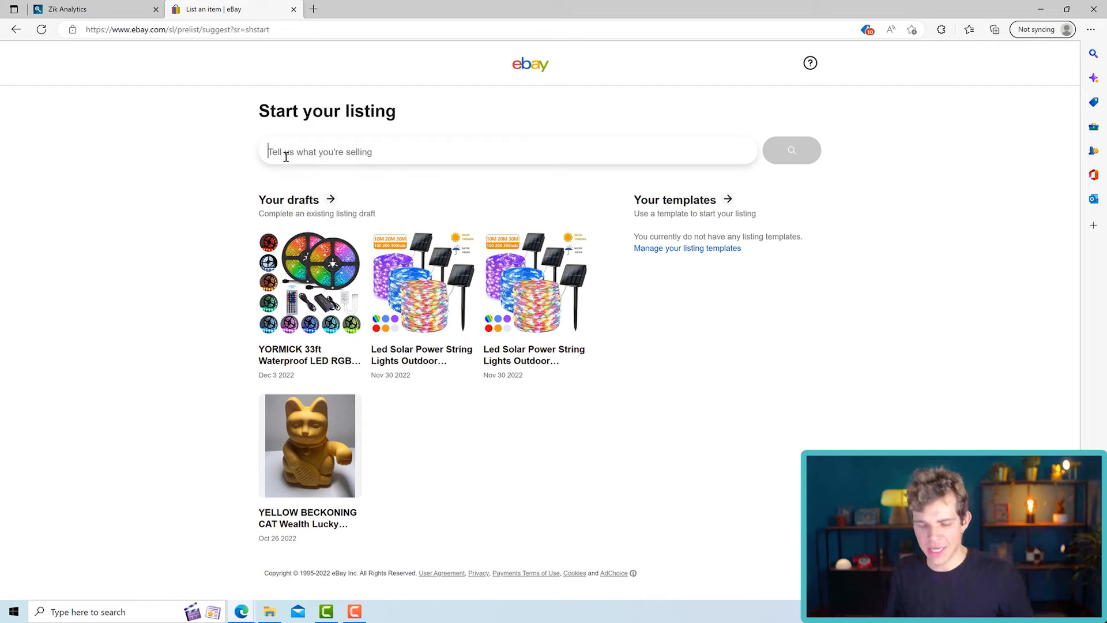
text(table lamp)
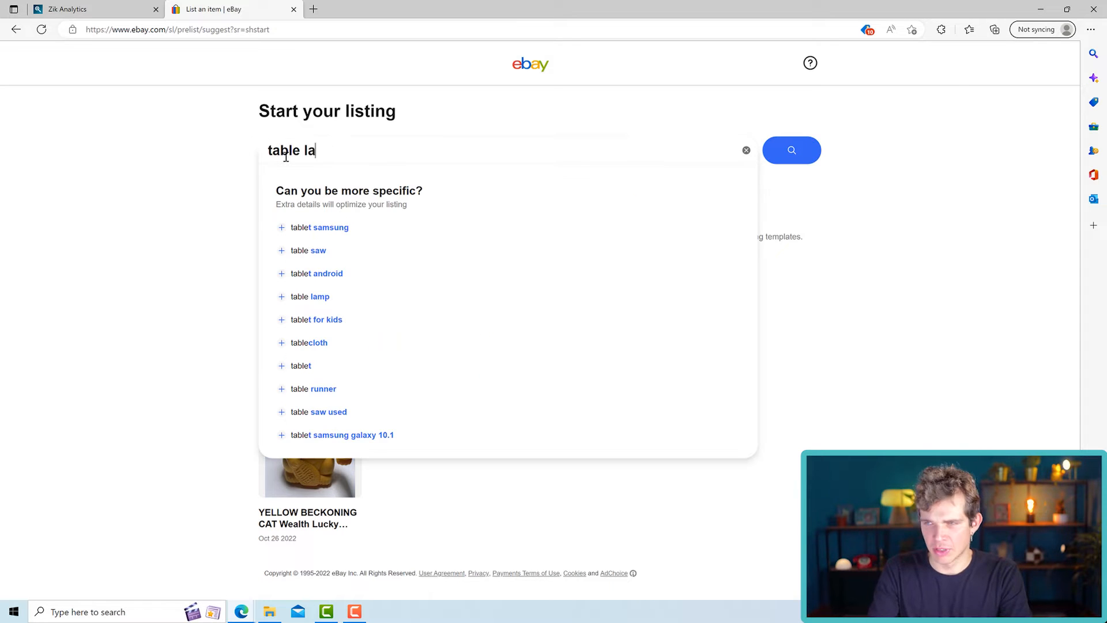
click(791, 149)
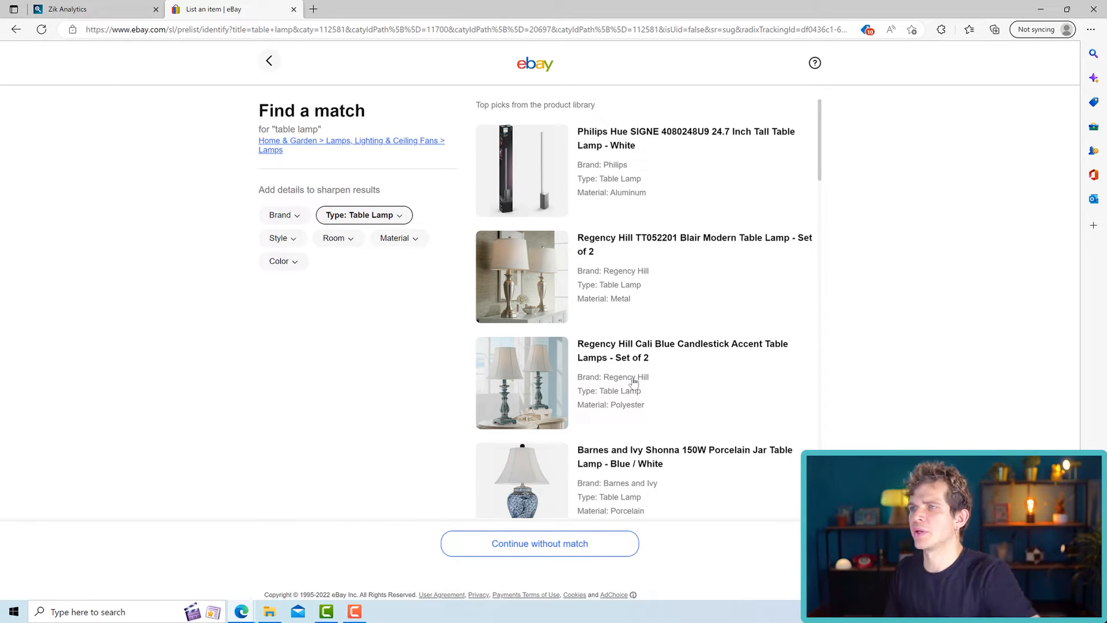
- Review the suggested product matches, continue without a match, and proceed to the listing form with the item condition set to Used
scroll(601, 346, down, 8)
scroll(601, 347, down, 3)
scroll(603, 350, down, 3)
scroll(604, 354, up, 15)
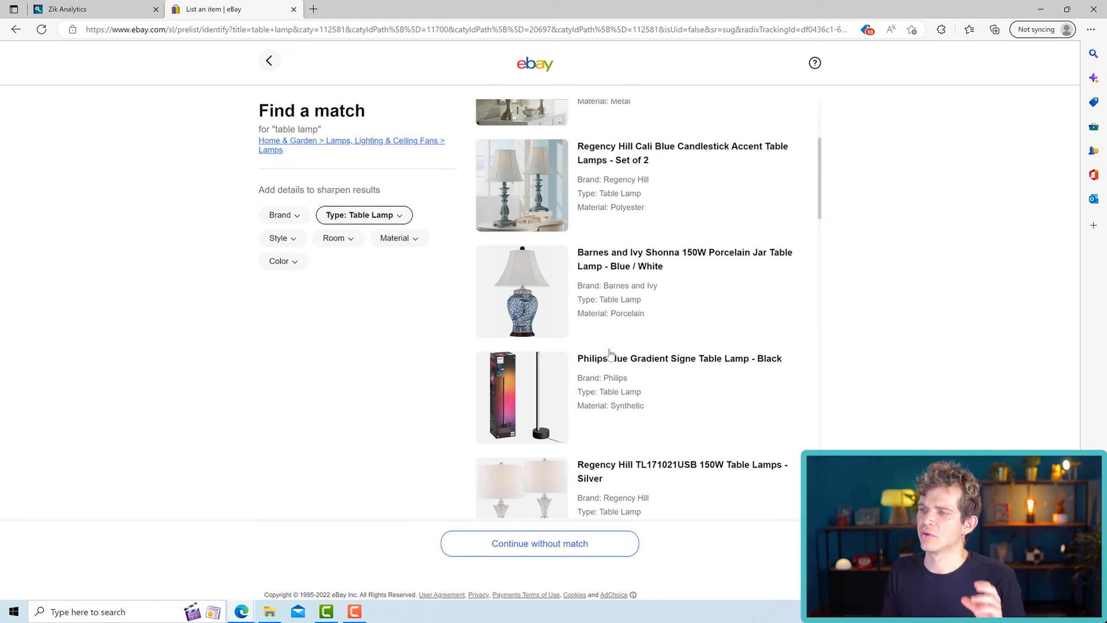
scroll(610, 354, up, 1)
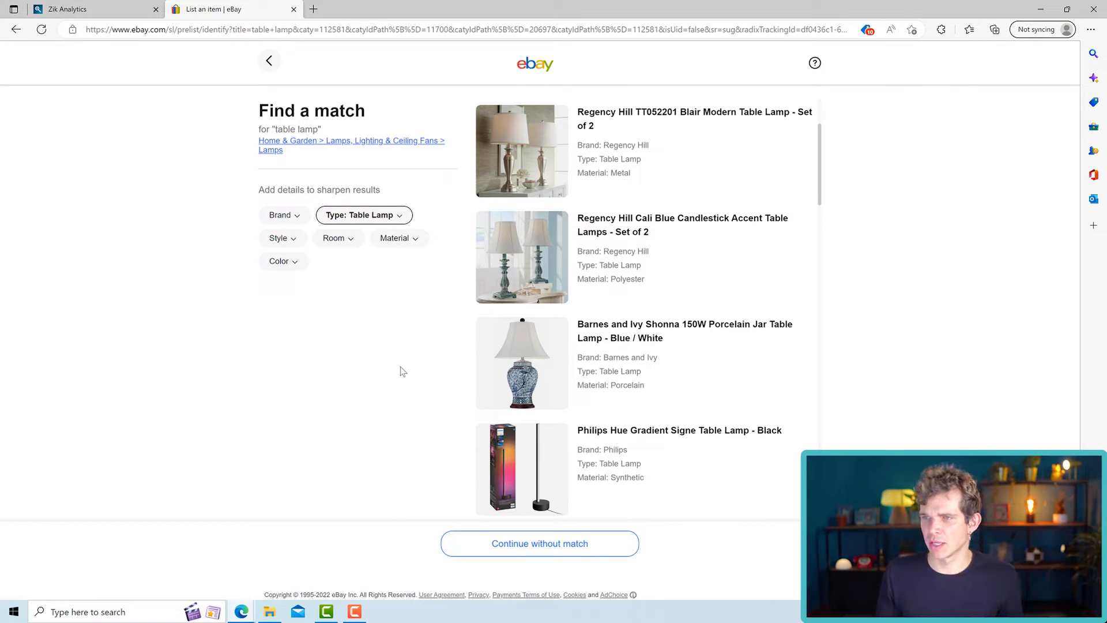
click(508, 548)
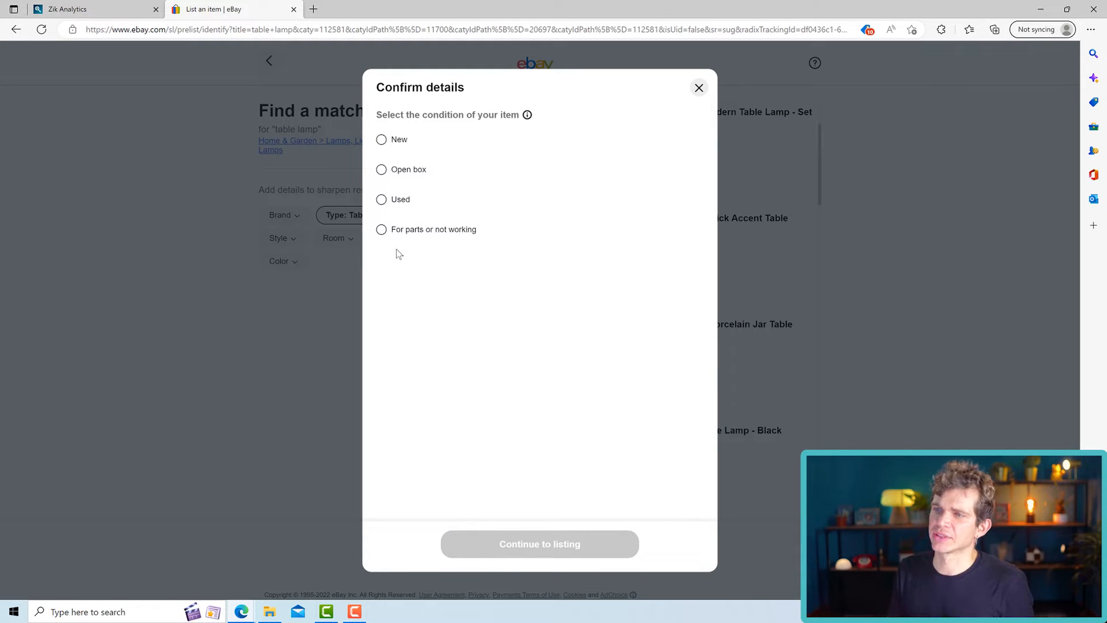
click(382, 200)
click(541, 545)
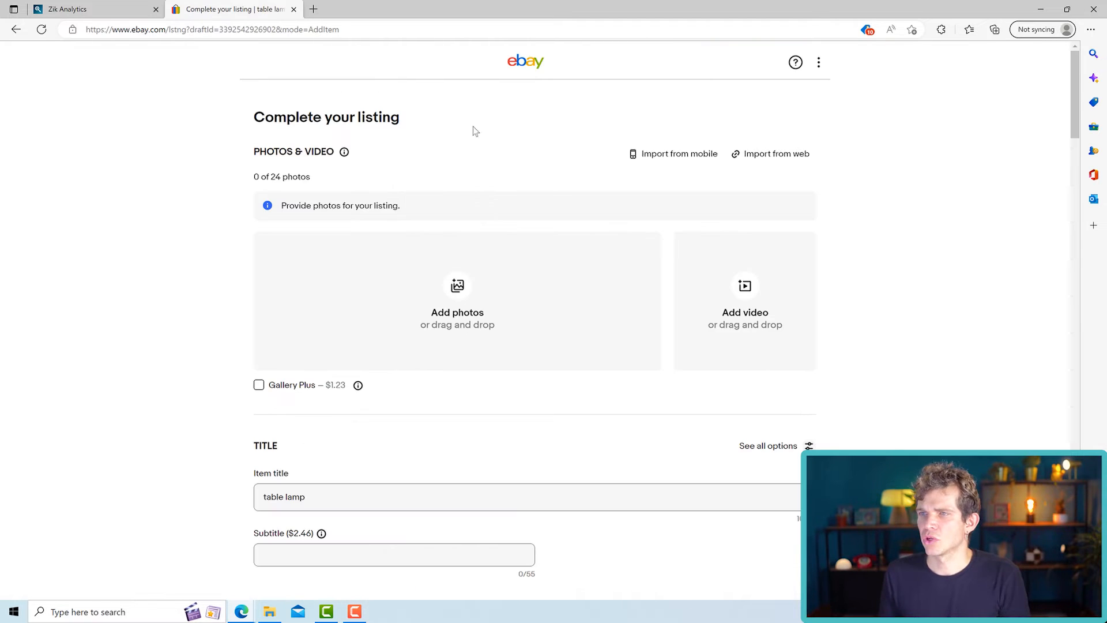
- Upload the seven table lamp photos from the computer to the listing
click(458, 301)
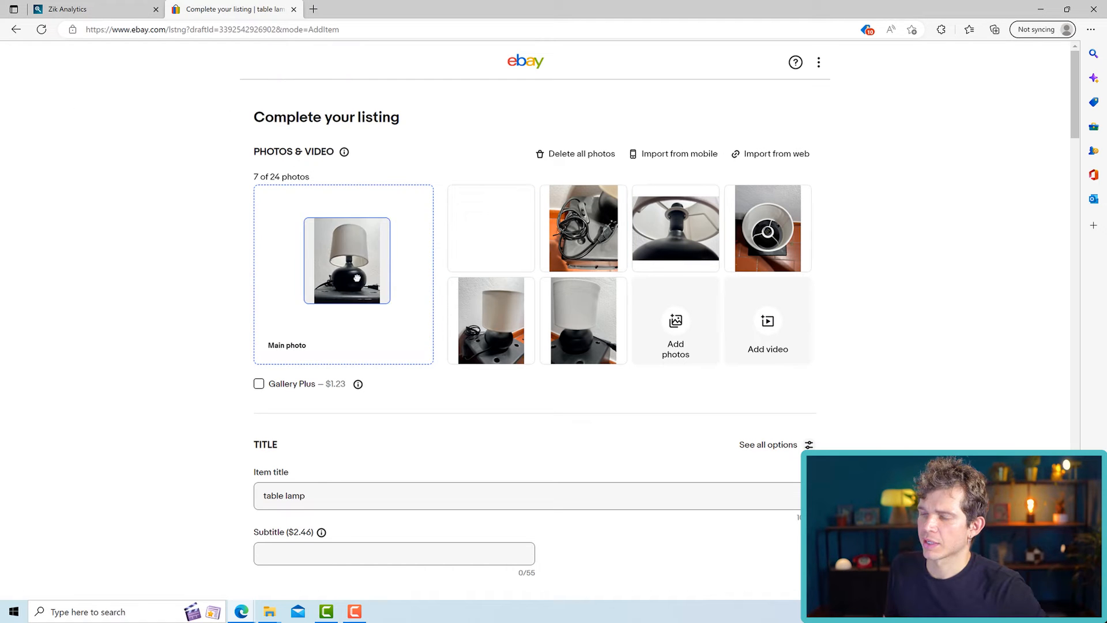
drag(357, 278, 355, 280)
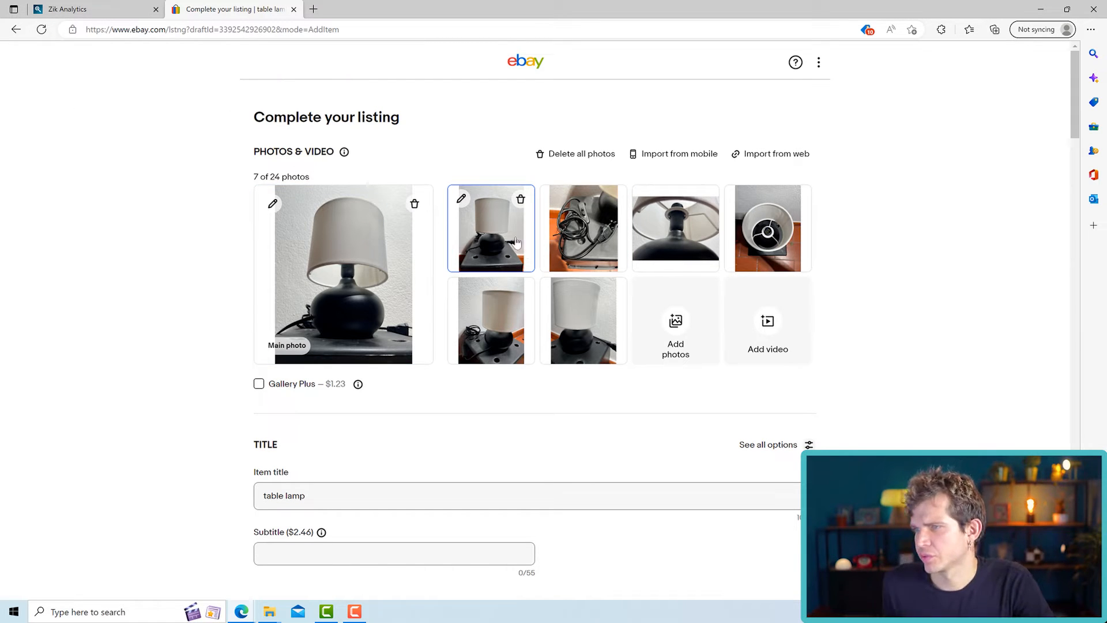
click(462, 199)
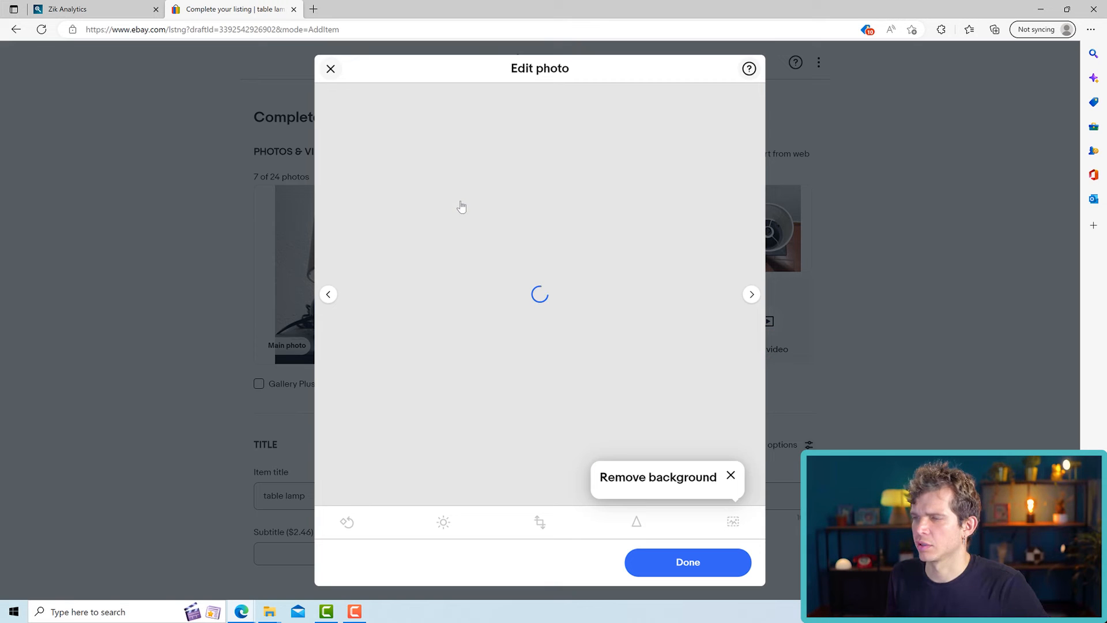
click(731, 475)
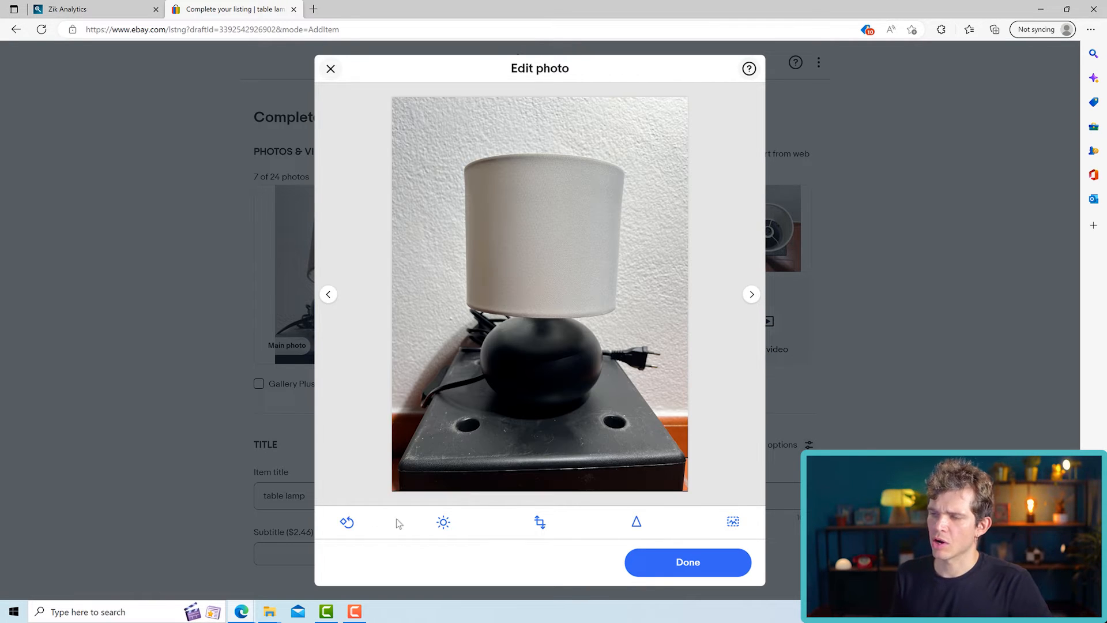
click(443, 523)
drag(538, 452, 547, 452)
mouse_move(538, 484)
mouse_down()
mouse_move(527, 484)
mouse_move(548, 484)
mouse_up()
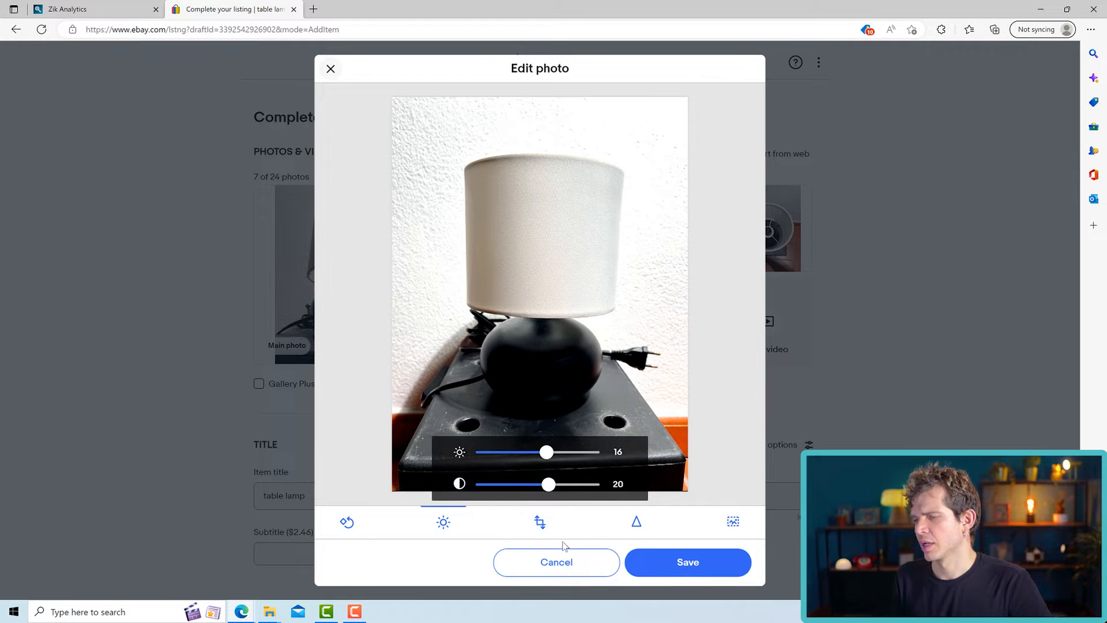
click(578, 570)
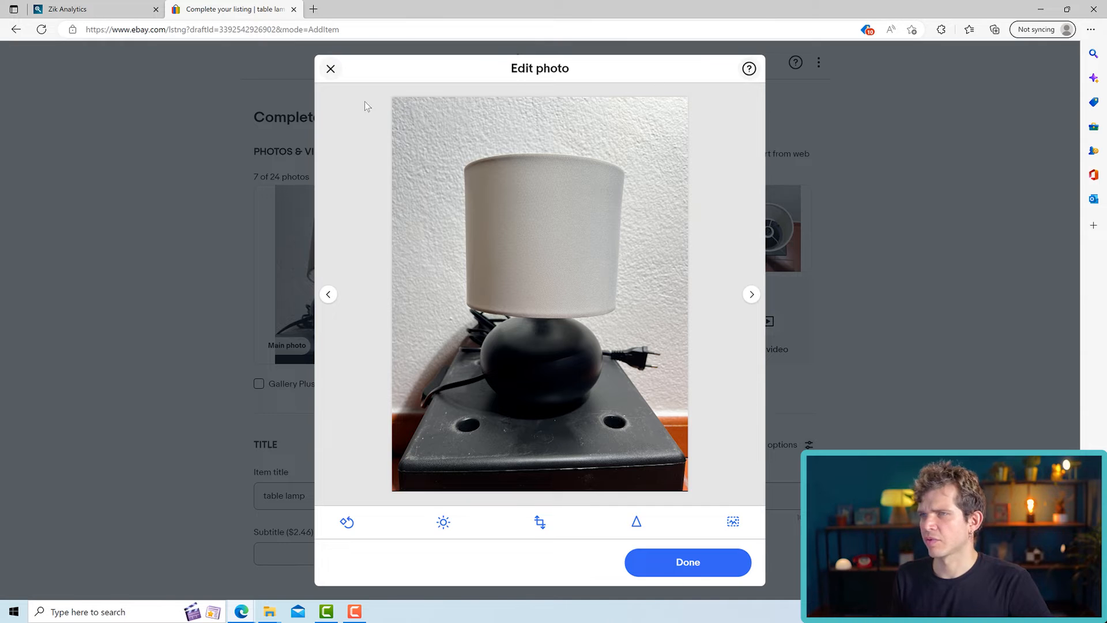
click(330, 69)
- Reorder the listing photos: lamp neck close-up right after the main photo, full-lamp shots following, shade interior and cable photos last
drag(620, 242, 623, 346)
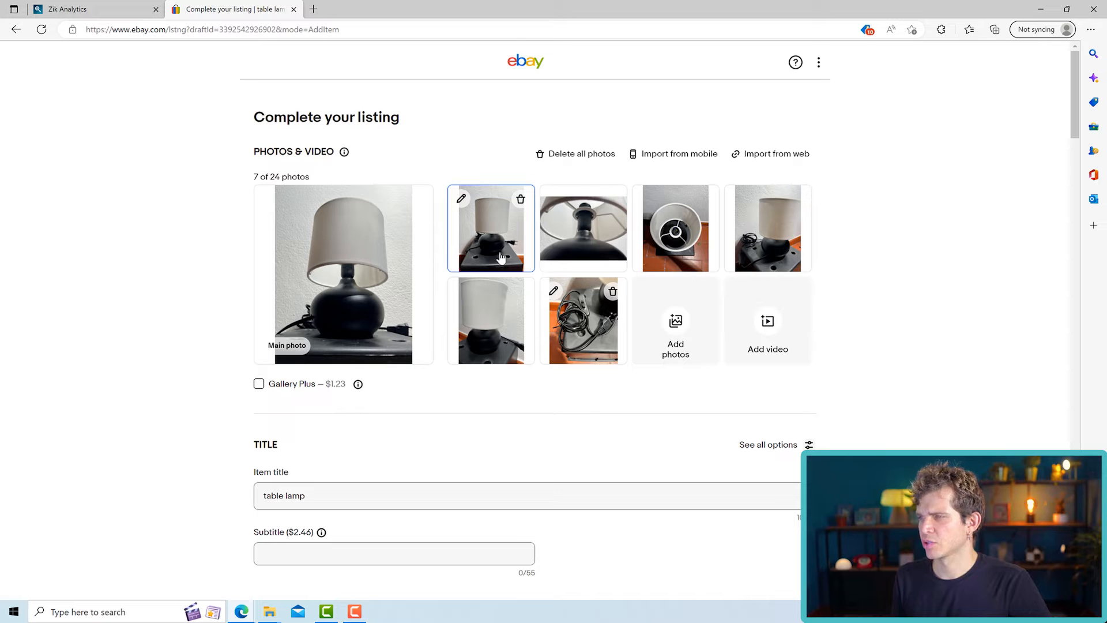
drag(583, 231, 456, 231)
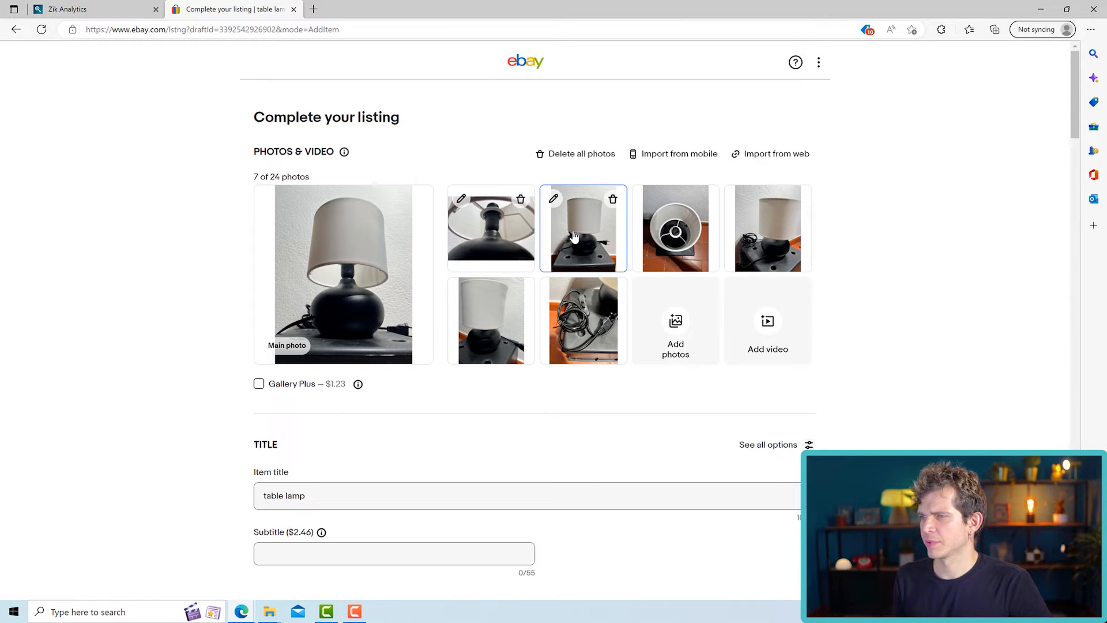
drag(491, 318, 672, 231)
drag(491, 349, 762, 237)
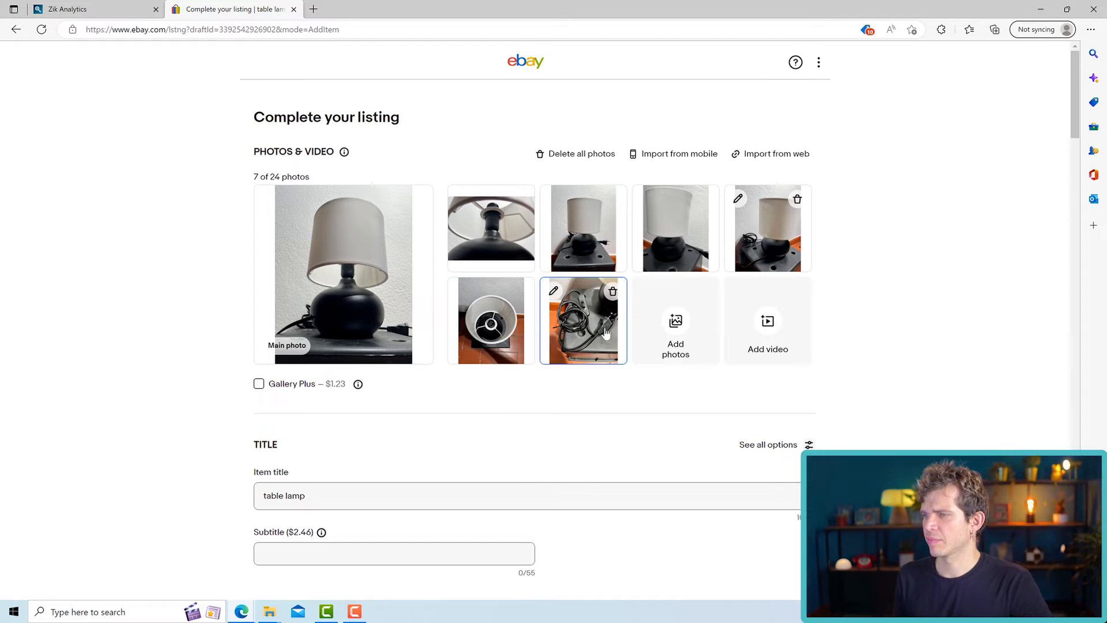
scroll(544, 341, down, 3)
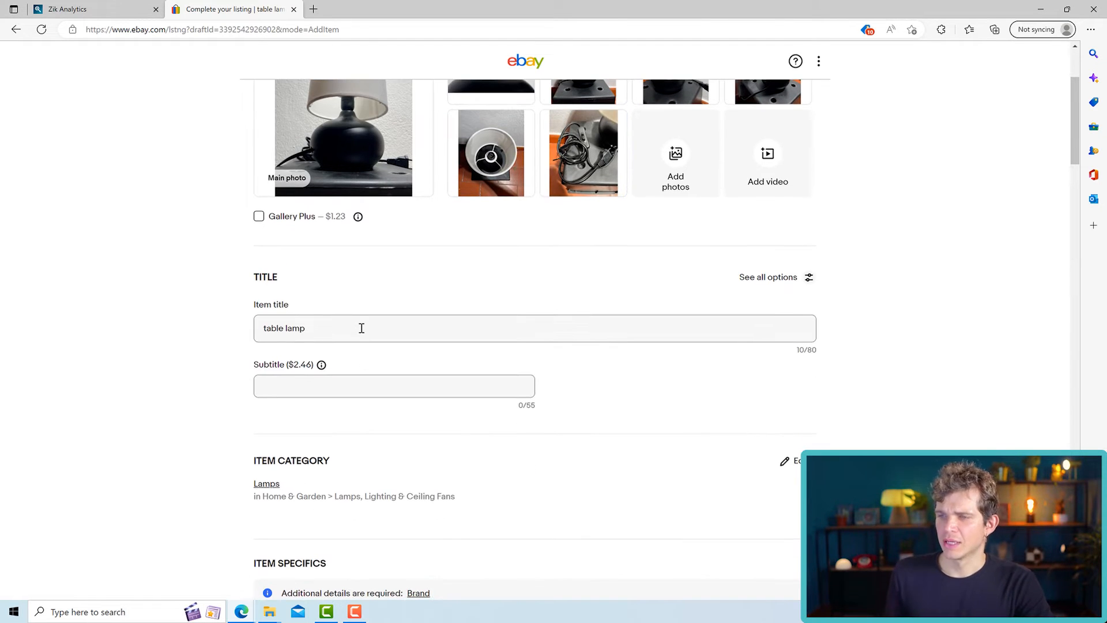
drag(361, 328, 230, 326)
click(358, 338)
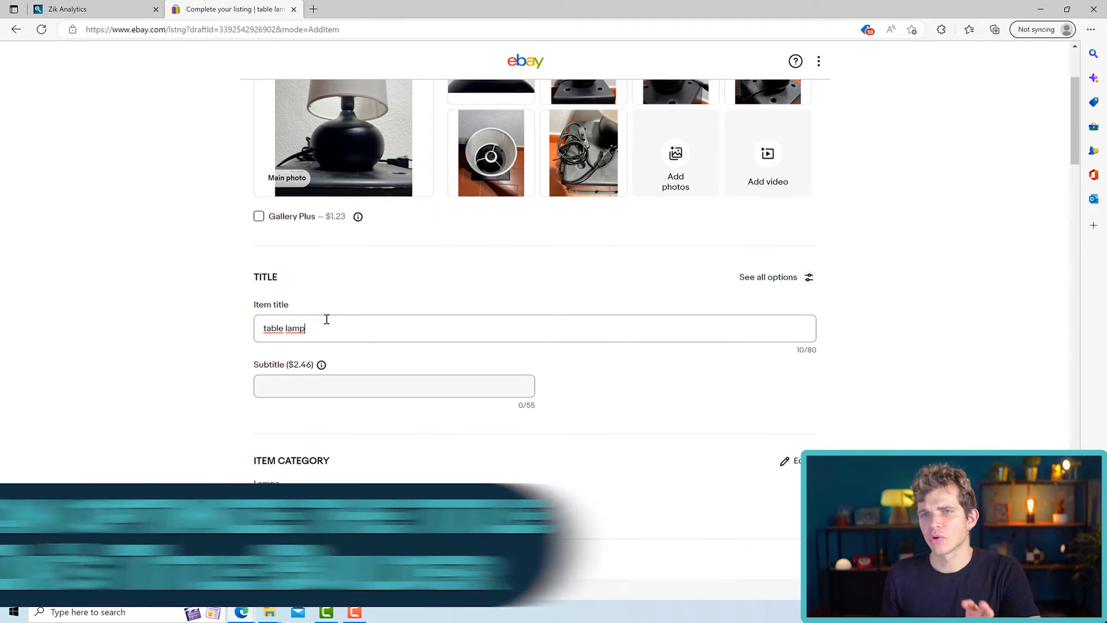
- Switch to Zik Analytics, open the fabric shade bedside table lamp listing with 2 USB charging ports, and examine its title
click(98, 8)
scroll(452, 321, down, 3)
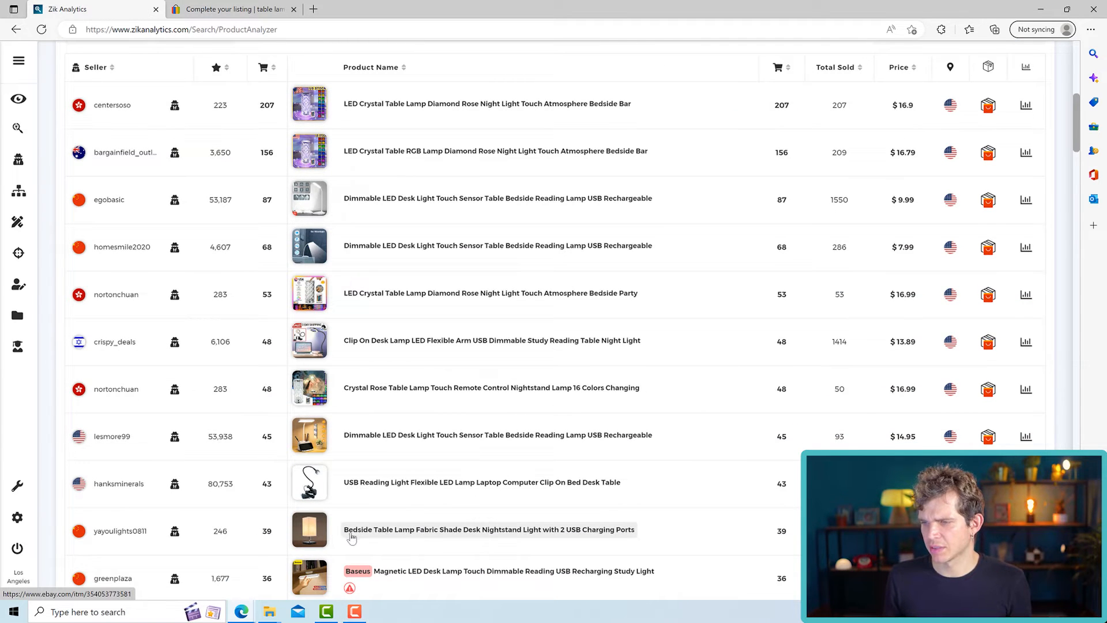
mouse_move(310, 529)
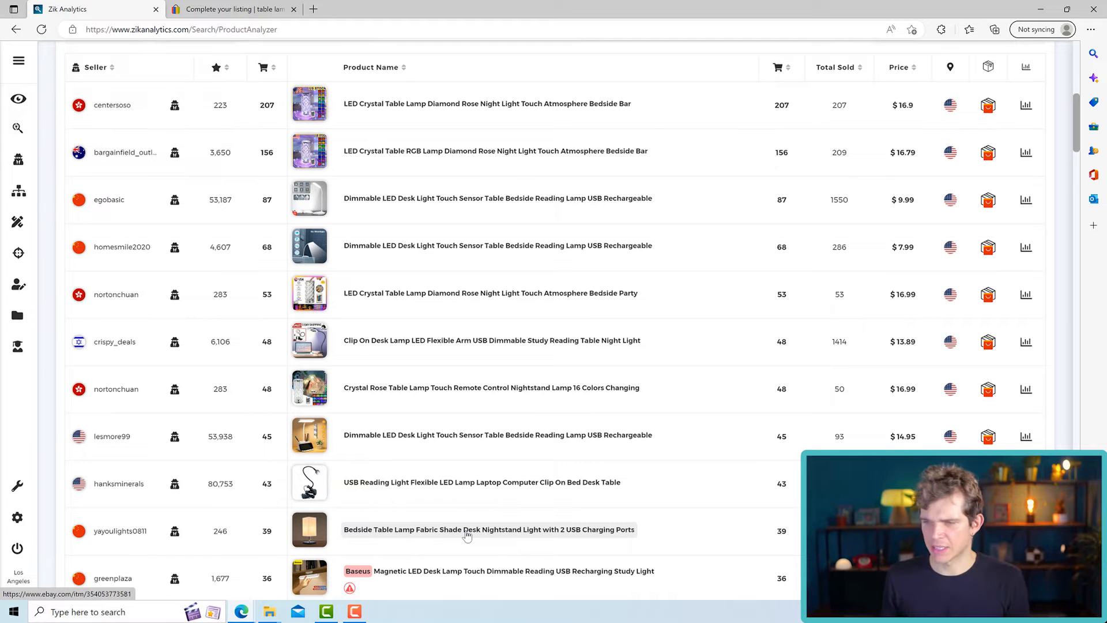
click(467, 535)
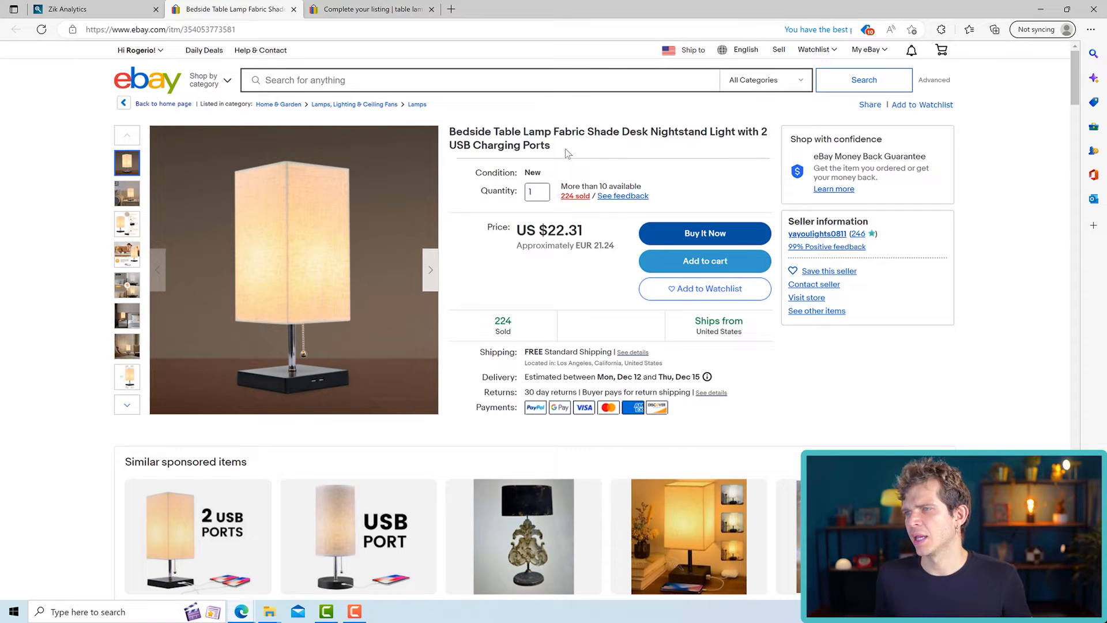
drag(553, 148, 455, 131)
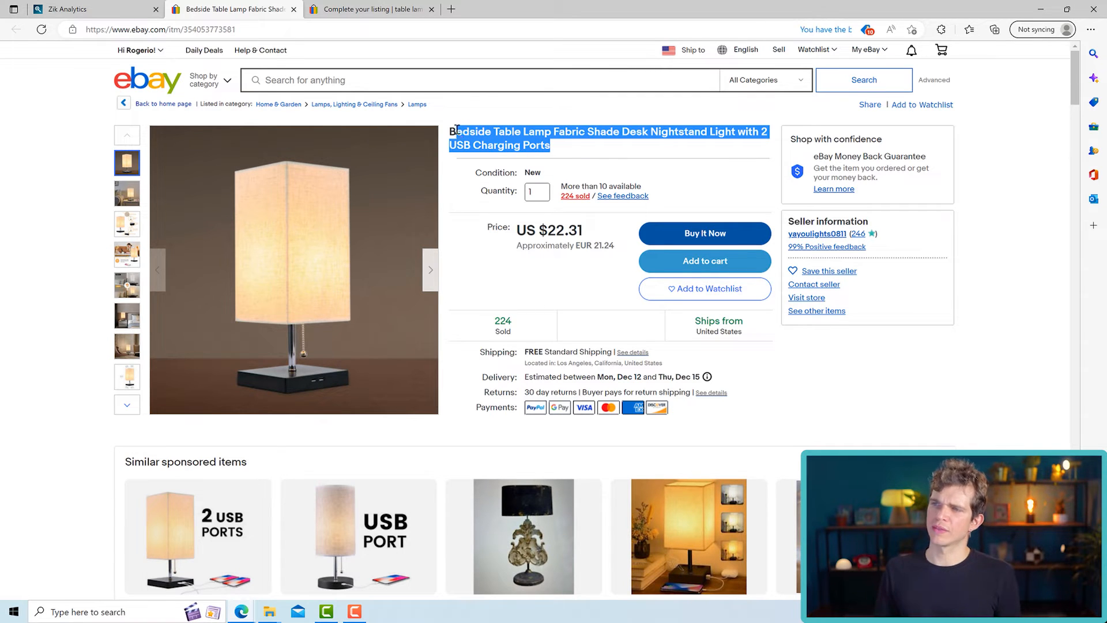
click(570, 150)
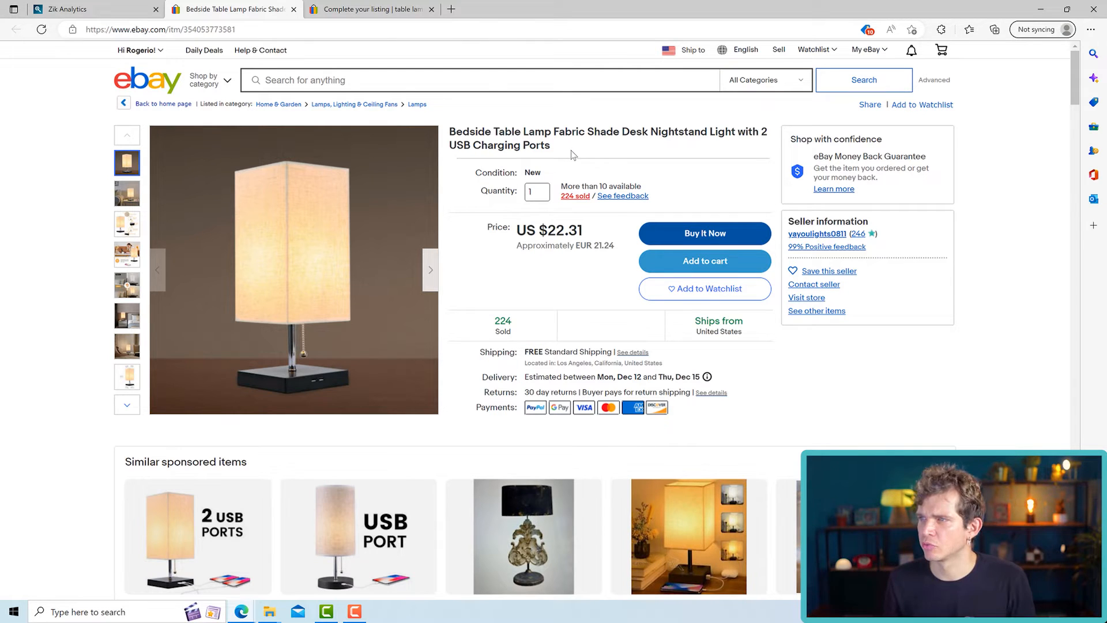
- Copy "Table Lamp" from the listing title and search for it in the Zik Analytics title builder
drag(552, 131, 495, 136)
right_click(502, 131)
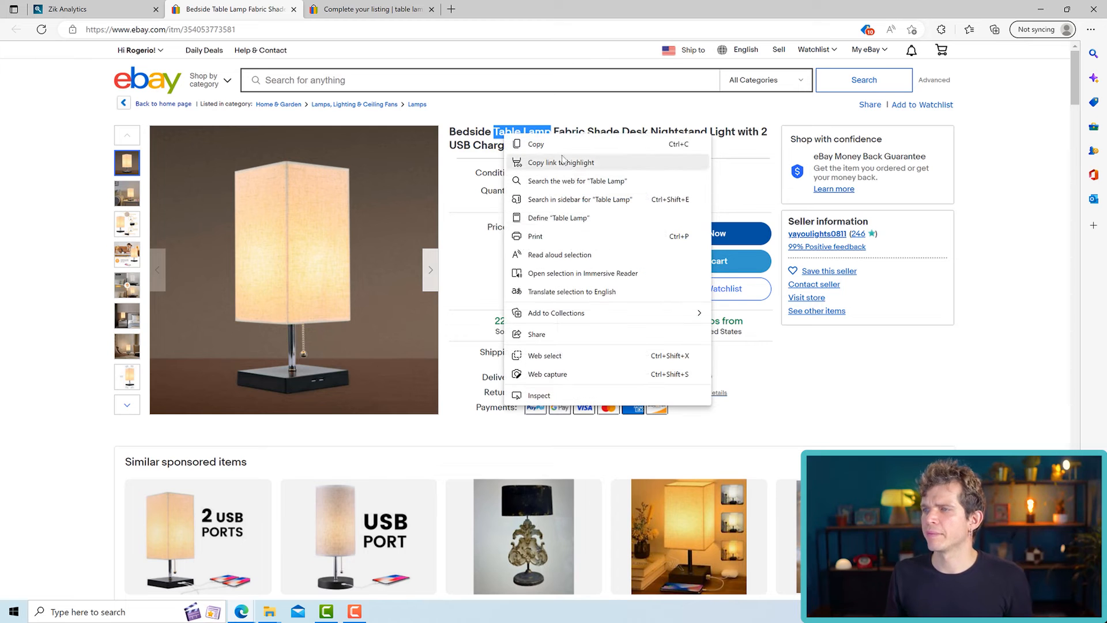
click(528, 145)
click(128, 6)
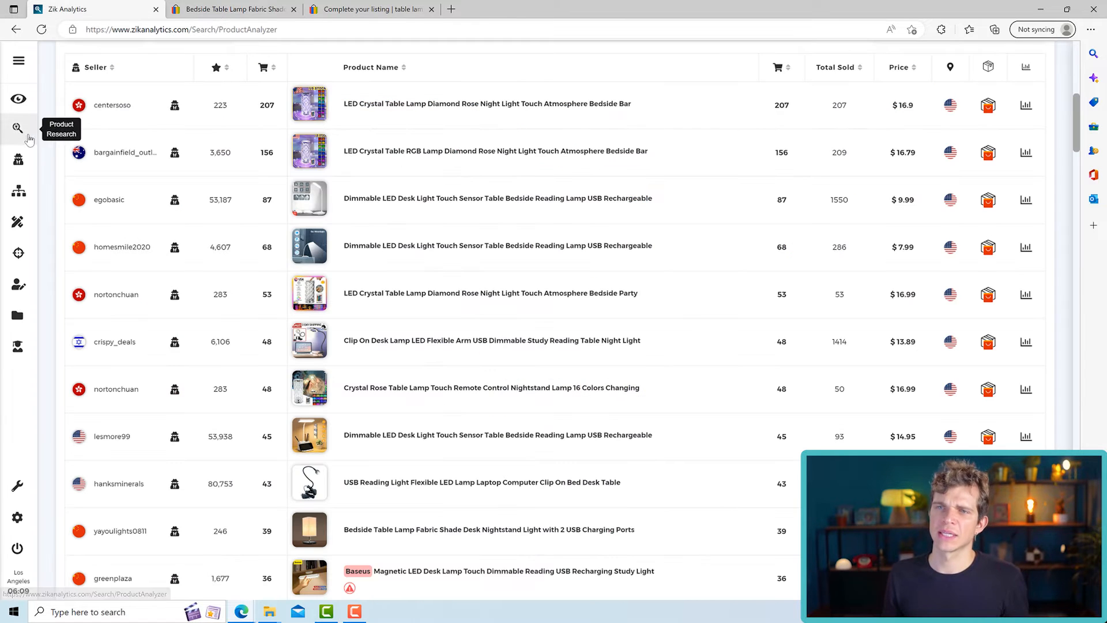
click(17, 222)
click(612, 81)
right_click(613, 81)
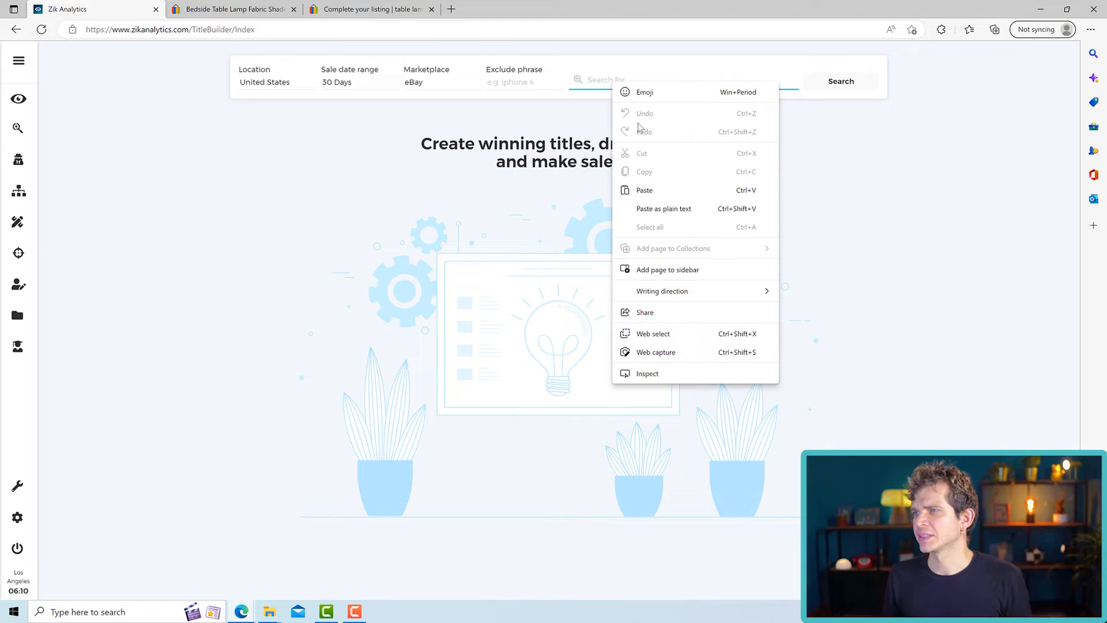
click(641, 188)
click(841, 81)
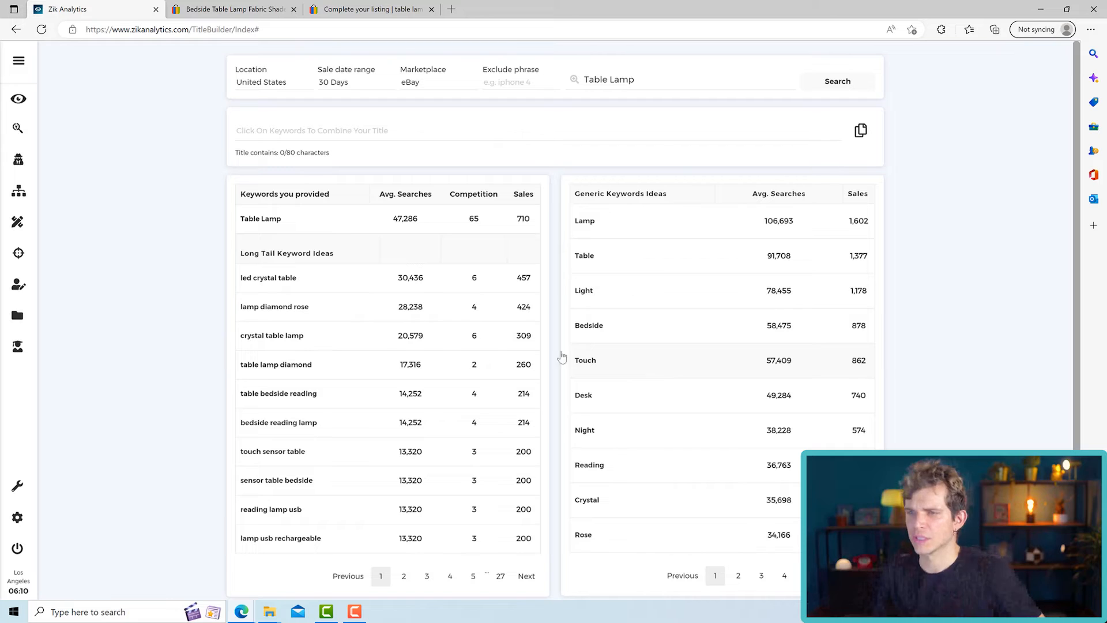
- Review the long-tail and generic keyword ideas, the sales for "Table Lamp" and the title character limit
mouse_move(326, 261)
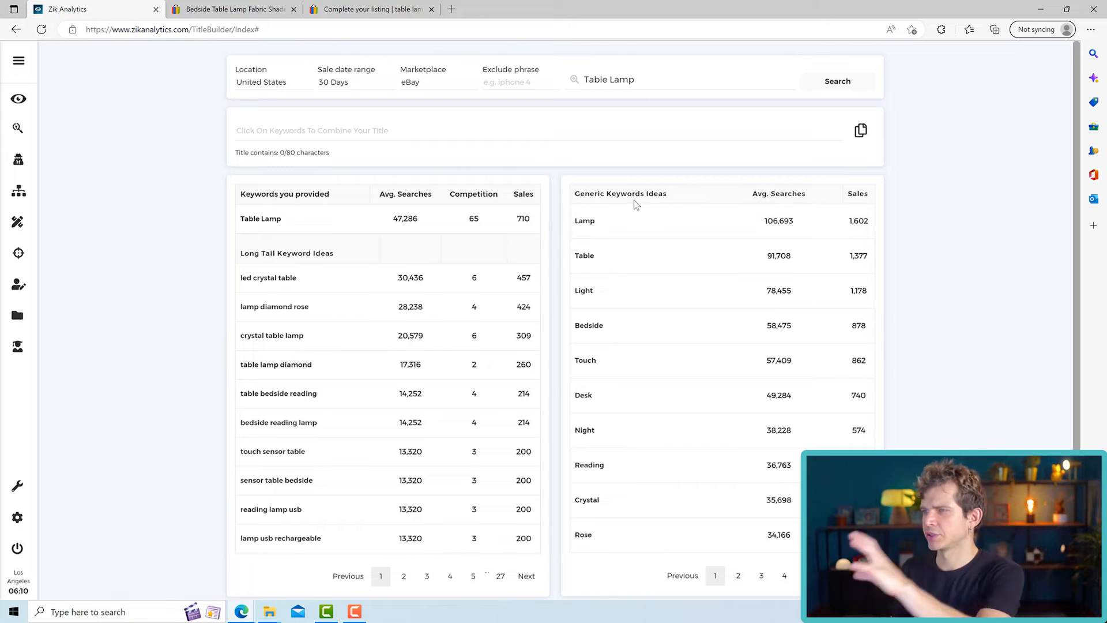
mouse_move(282, 254)
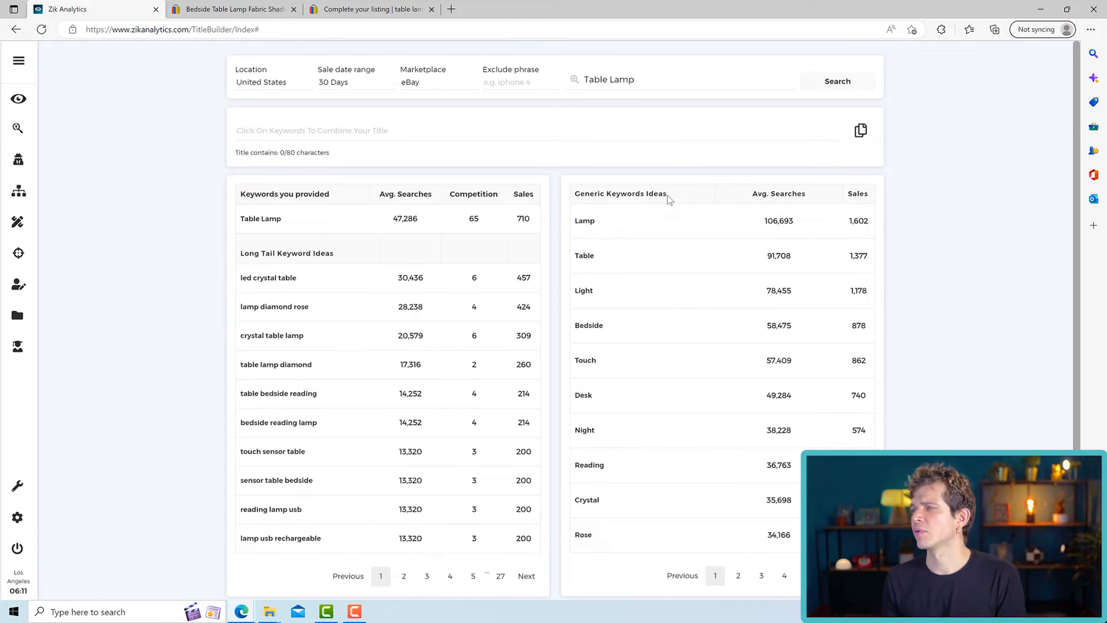
mouse_move(647, 195)
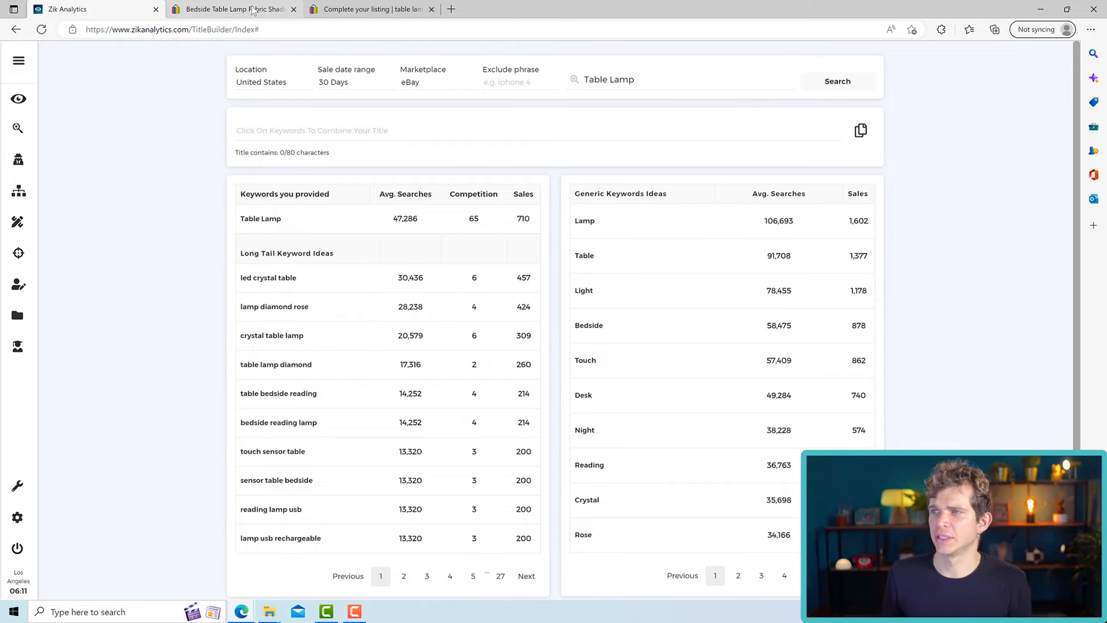
drag(518, 223, 540, 224)
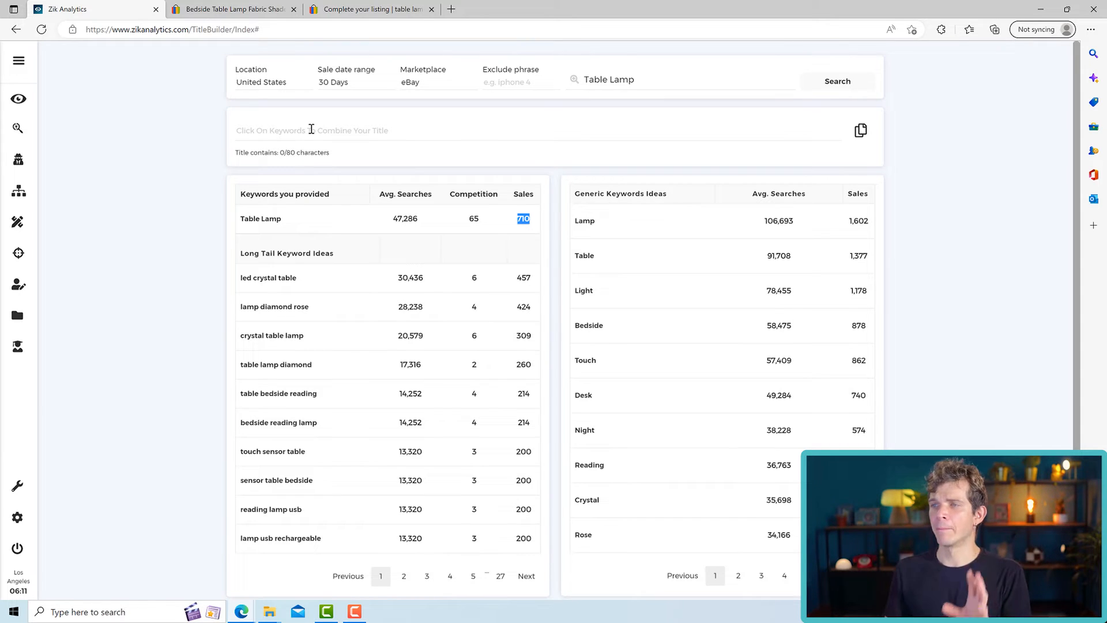
drag(295, 154, 284, 154)
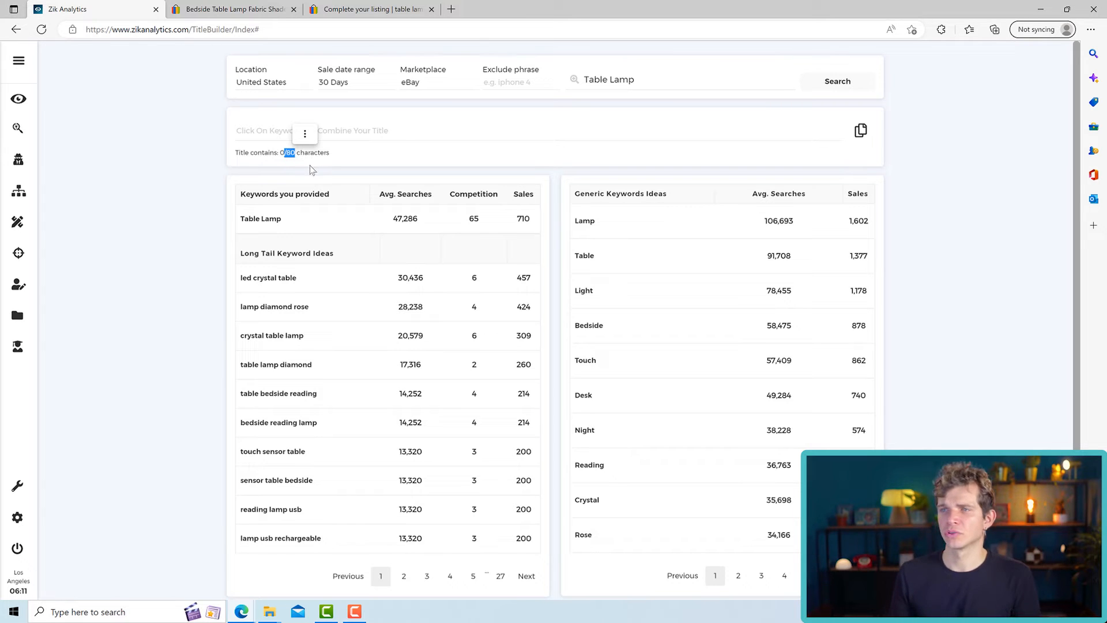
- Copy the full title of the competing eBay lamp listing and paste it into the Zik Analytics title field
click(250, 11)
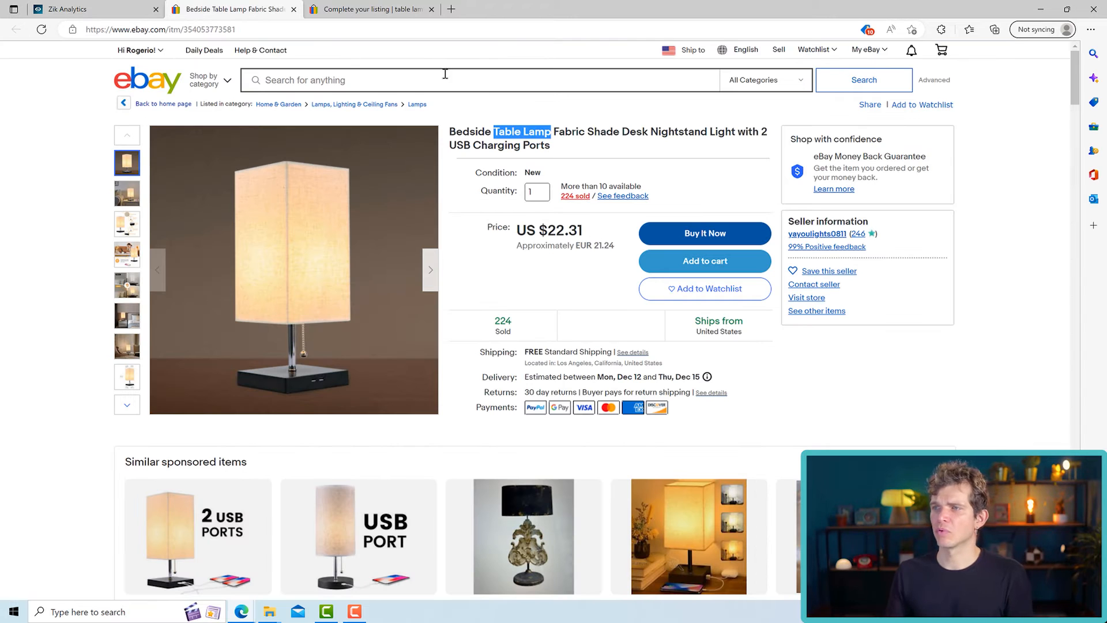
triple_click(525, 145)
right_click(465, 138)
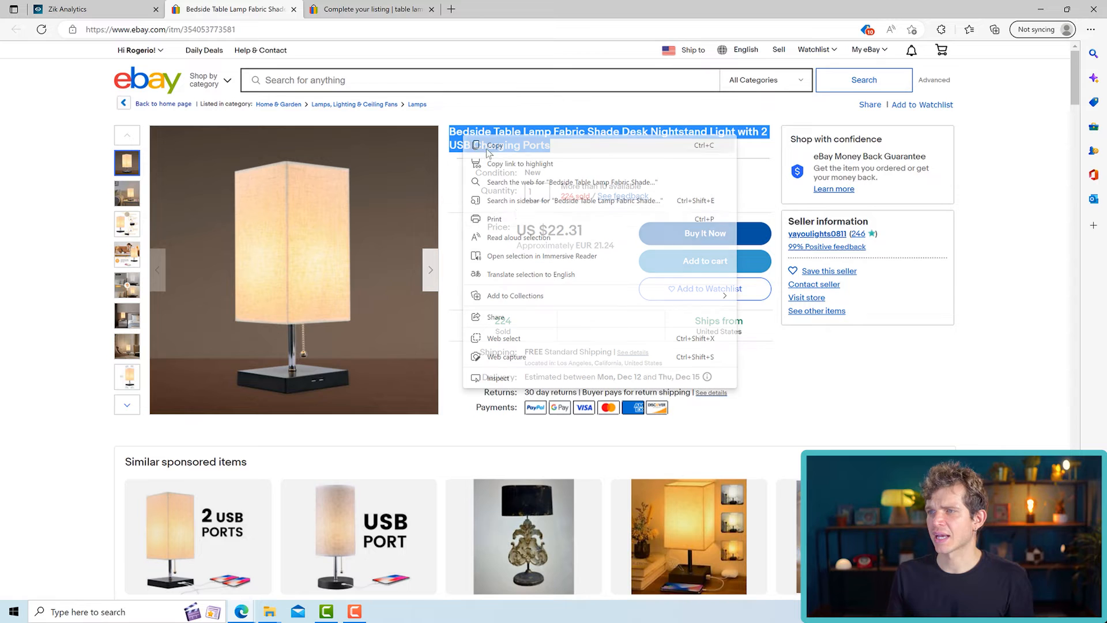
click(495, 146)
click(101, 10)
click(305, 120)
right_click(280, 127)
click(323, 235)
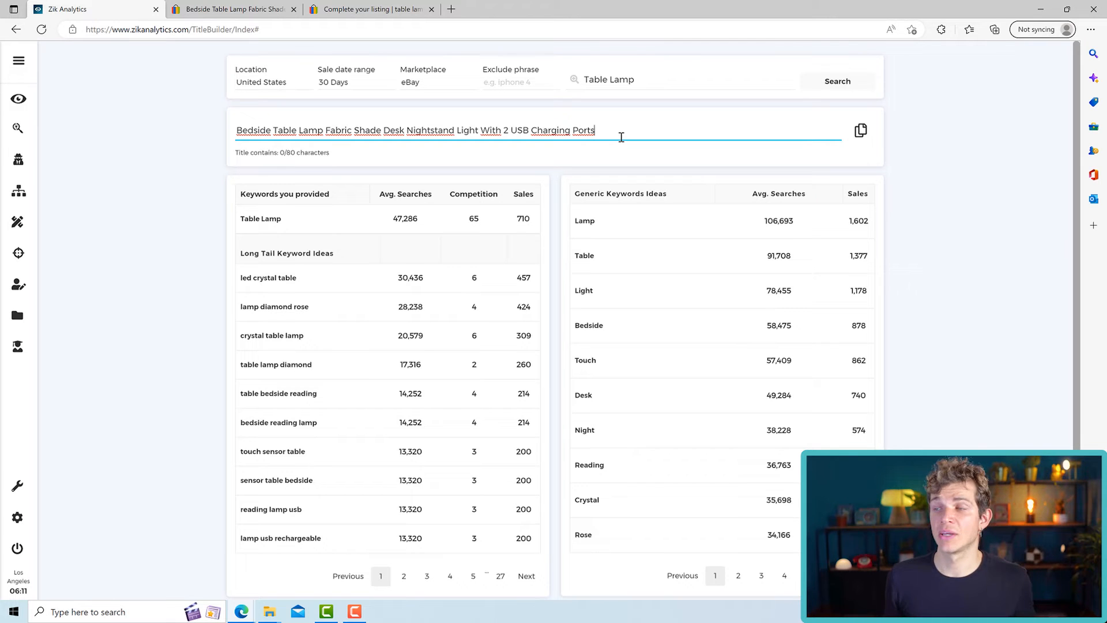
- Remove "With 2 USB Charging Ports" from the title and check the remaining words
drag(522, 132, 611, 131)
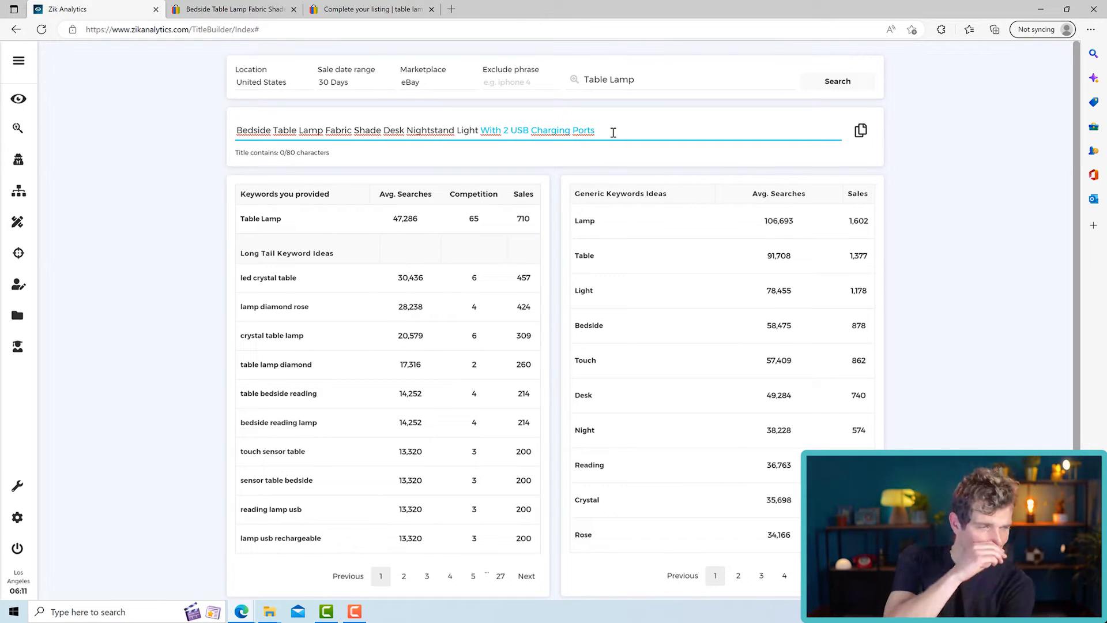
key(BackSpace)
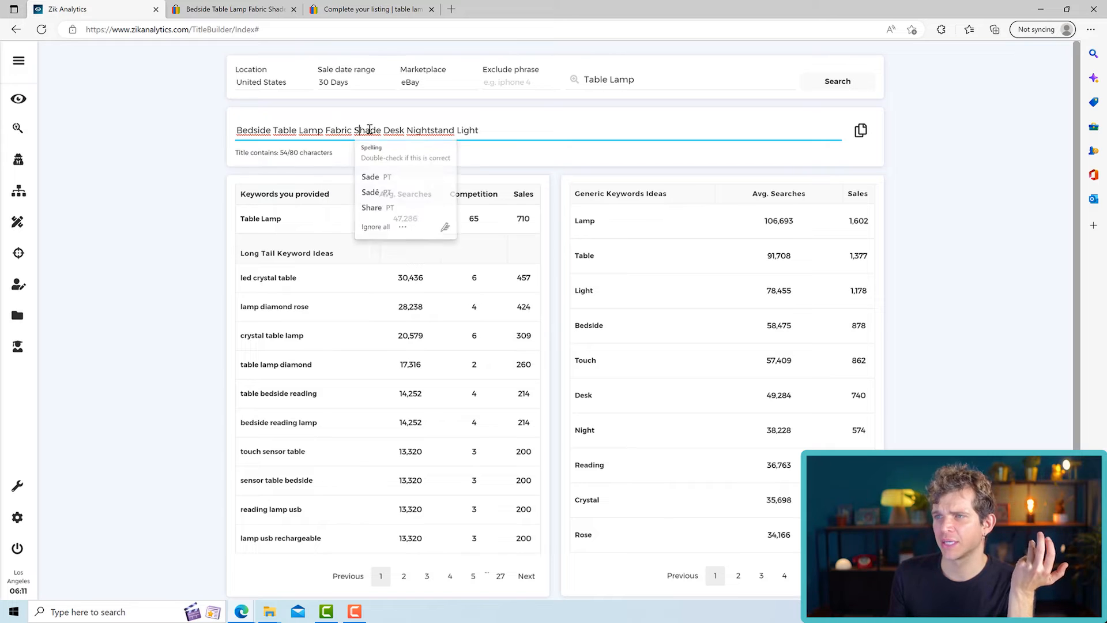
click(434, 130)
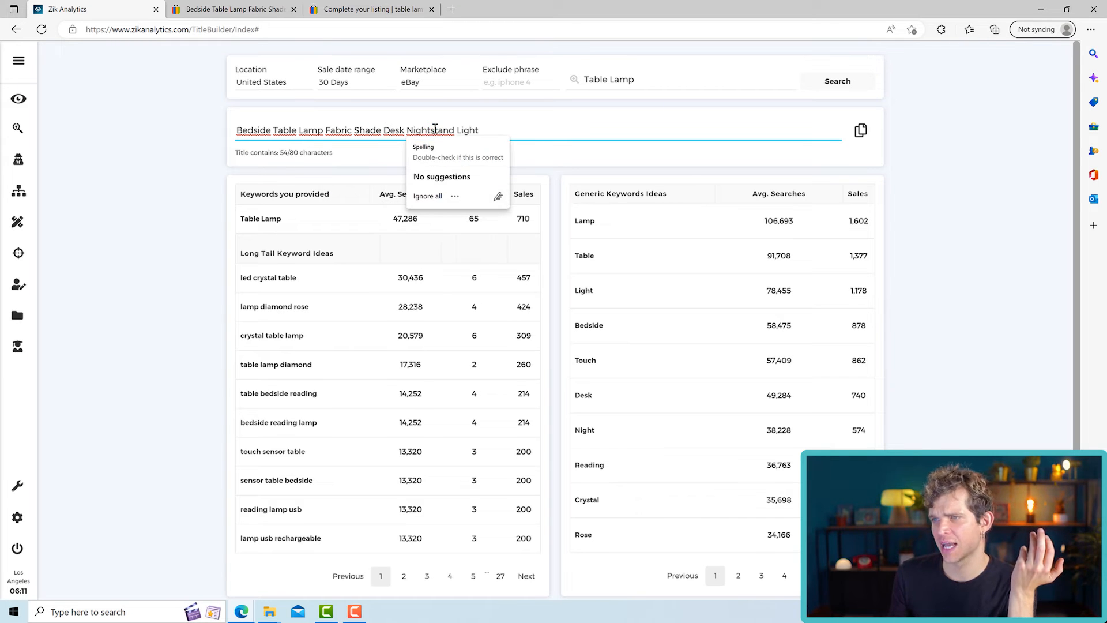
click(469, 128)
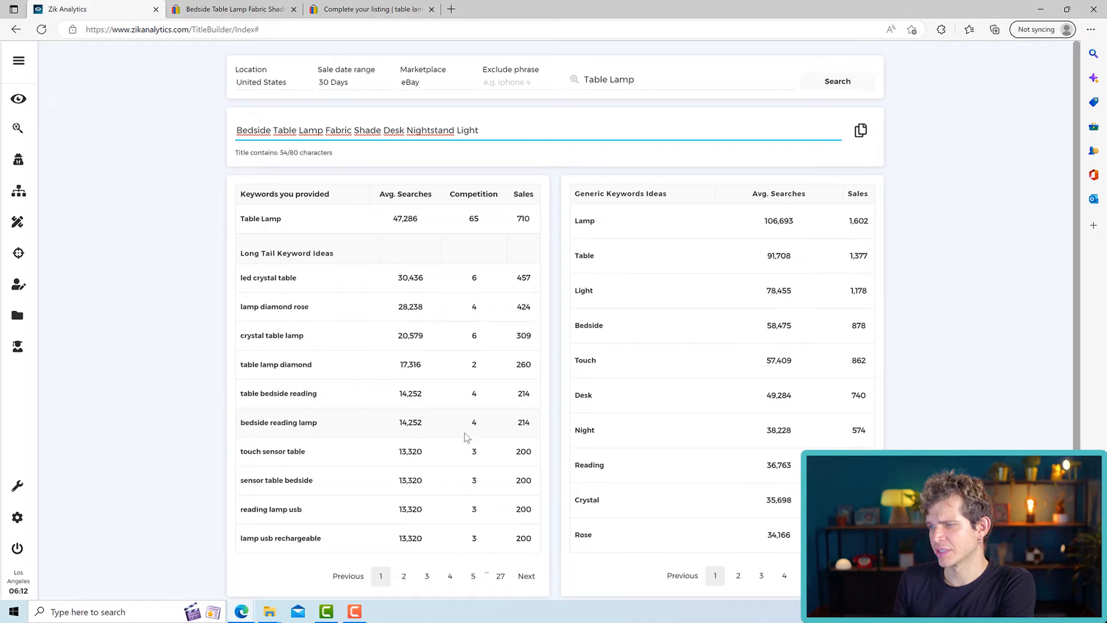
- Add the generic keyword "Reading" to the end of the title and check the character count
click(591, 466)
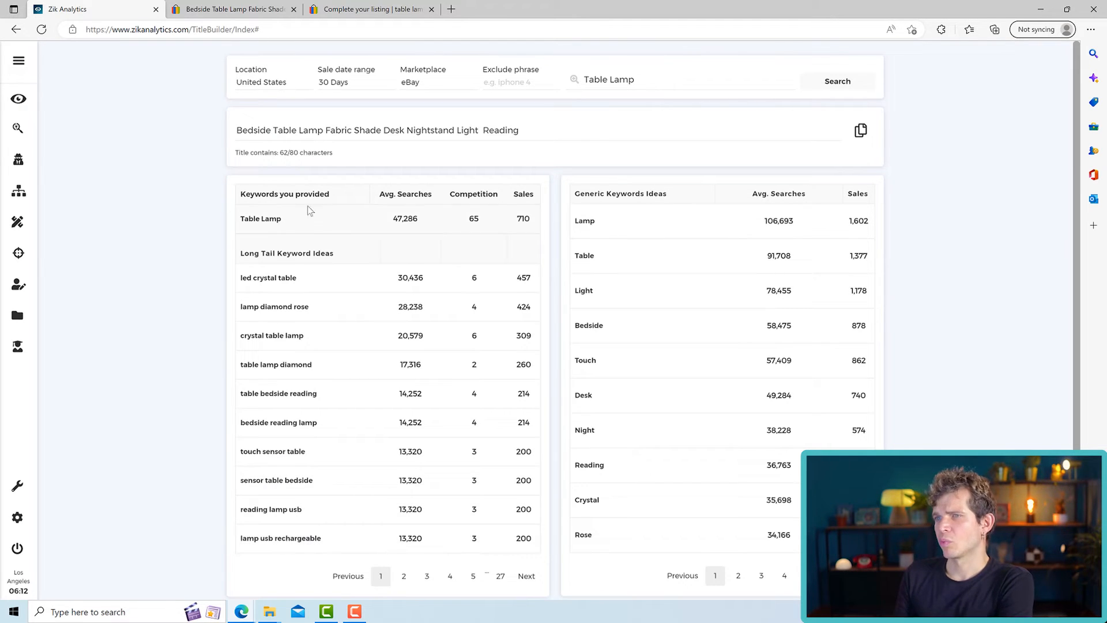
drag(317, 152, 283, 153)
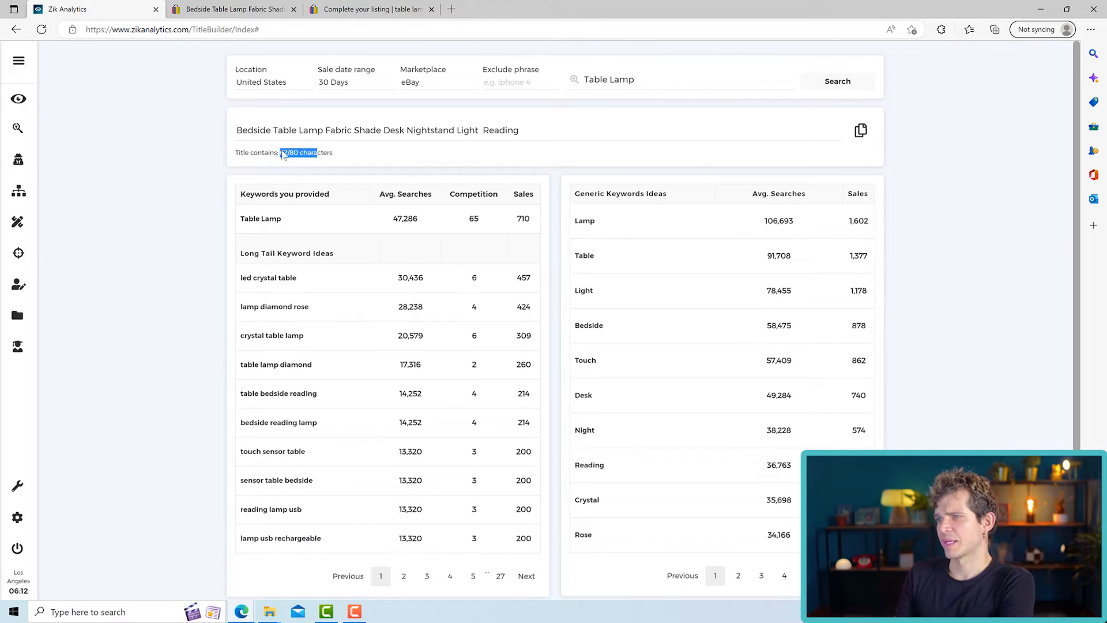
click(573, 129)
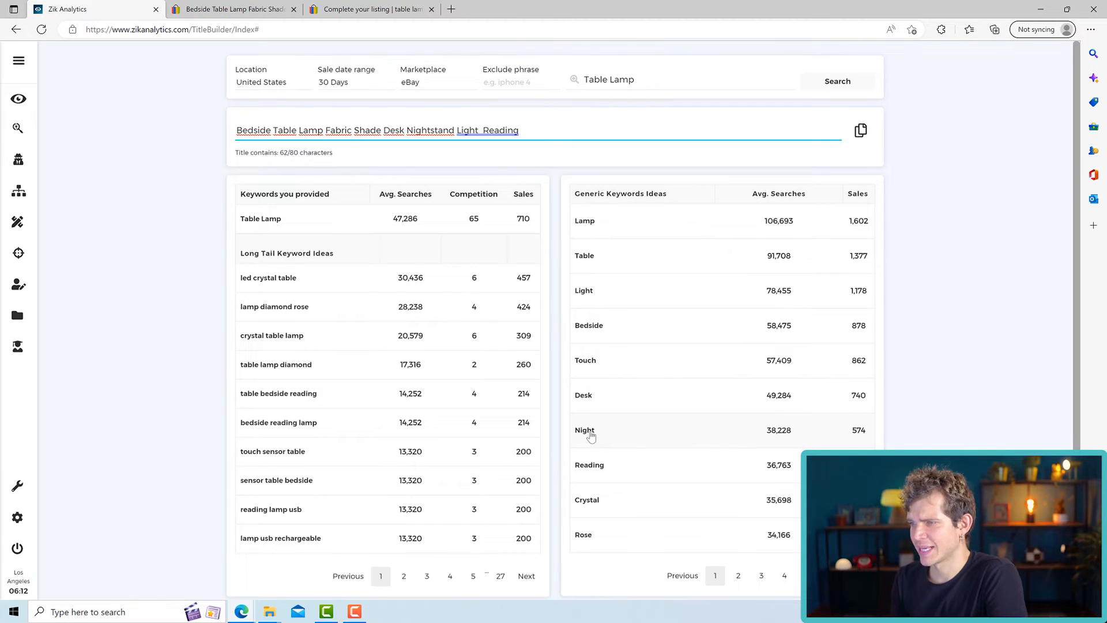
- Shorten "Nightstand" to "Night" in the title and remove the extra space before "Reading"
drag(455, 131, 431, 131)
key(BackSpace)
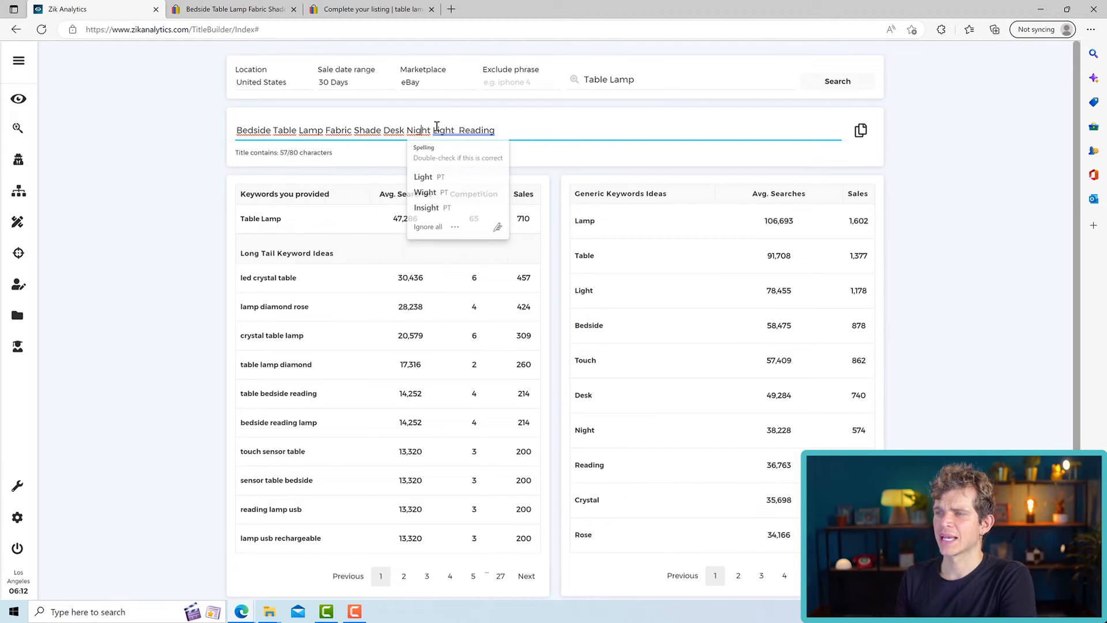
click(466, 177)
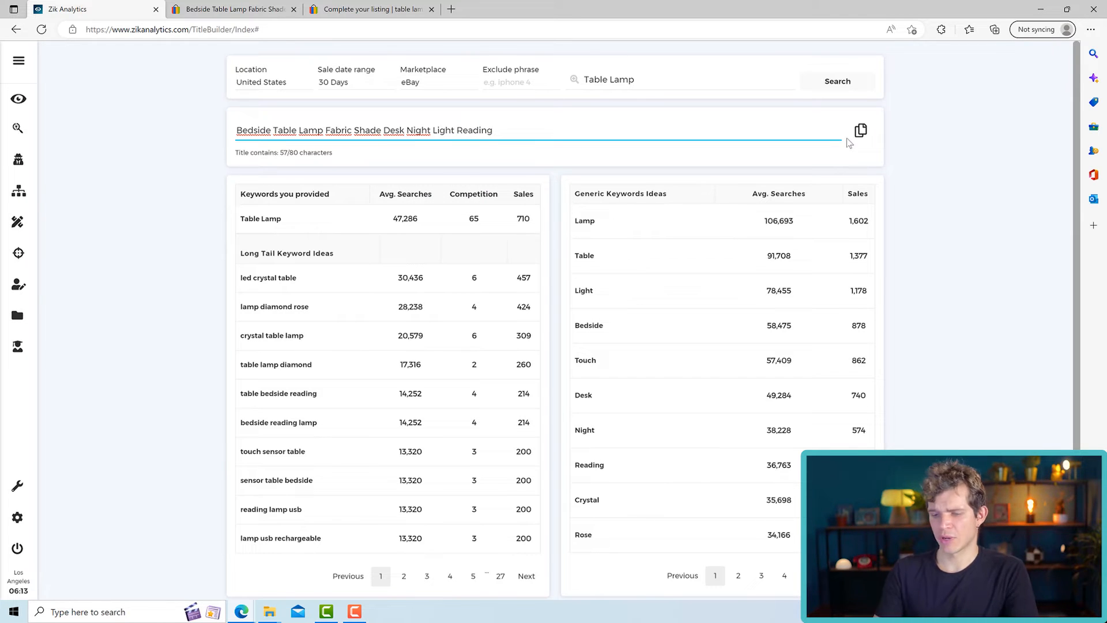
- Append "(Like New)" to the Zik Analytics title and replace the item title in the eBay listing draft with the complete title
text(")
text(Like New))
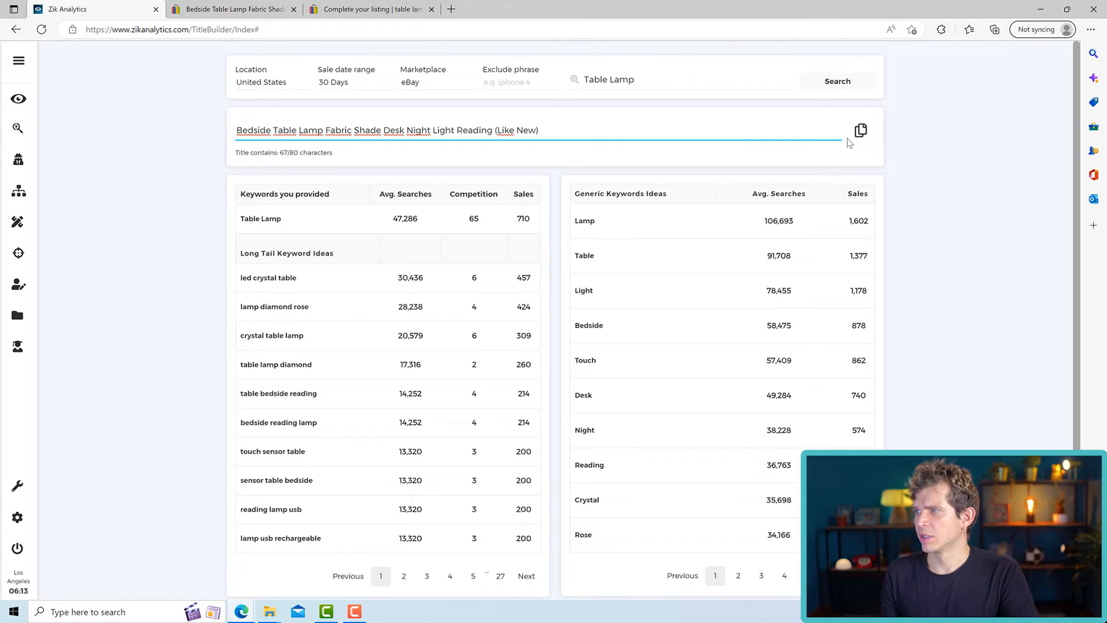
click(860, 132)
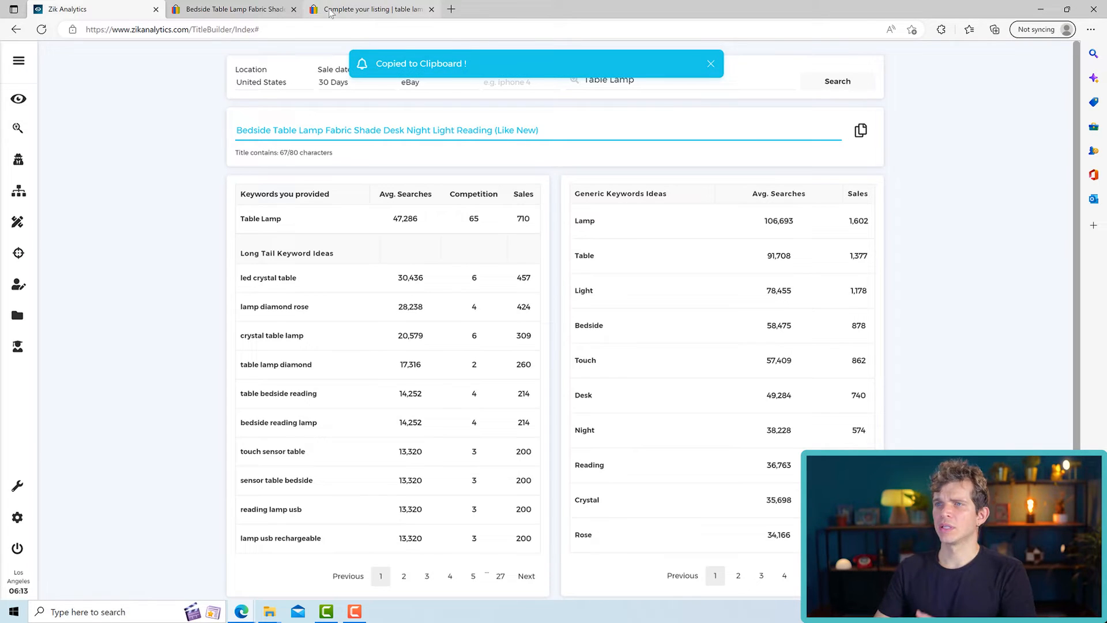
click(379, 11)
drag(384, 334, 231, 336)
key(ctrl+v)
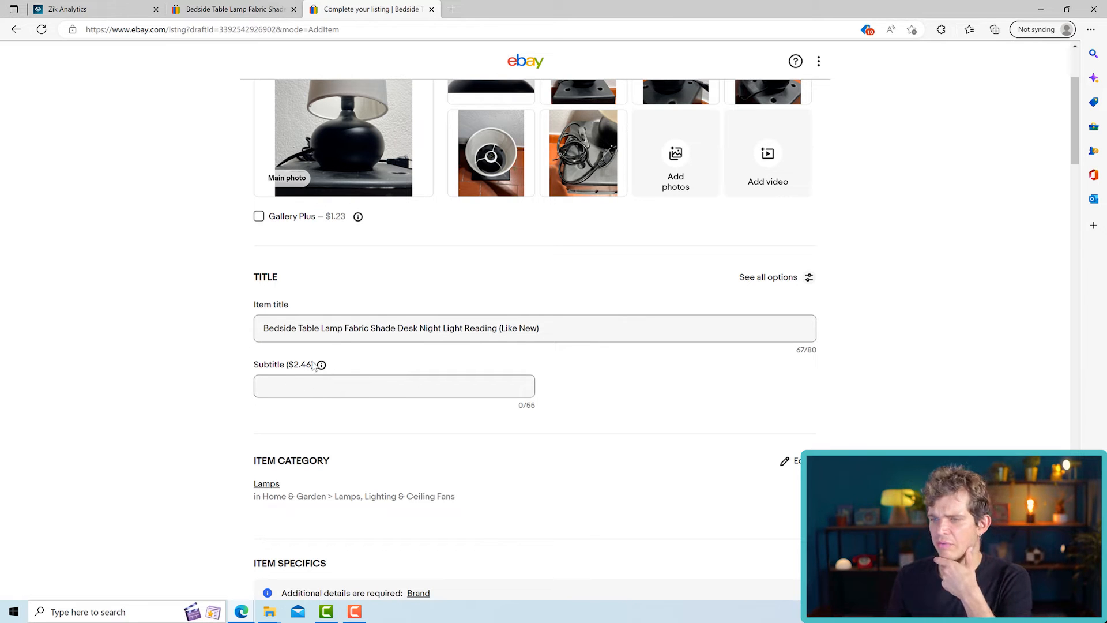
- Set the required Brand item specific of the listing to Unbranded
scroll(618, 395, down, 5)
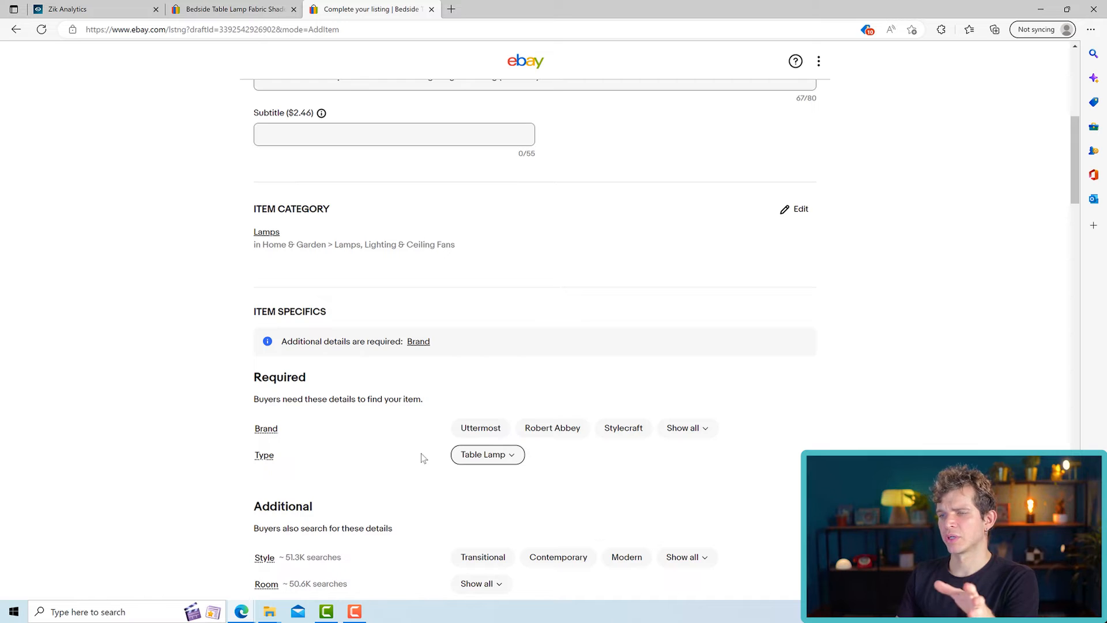
scroll(301, 252, down, 2)
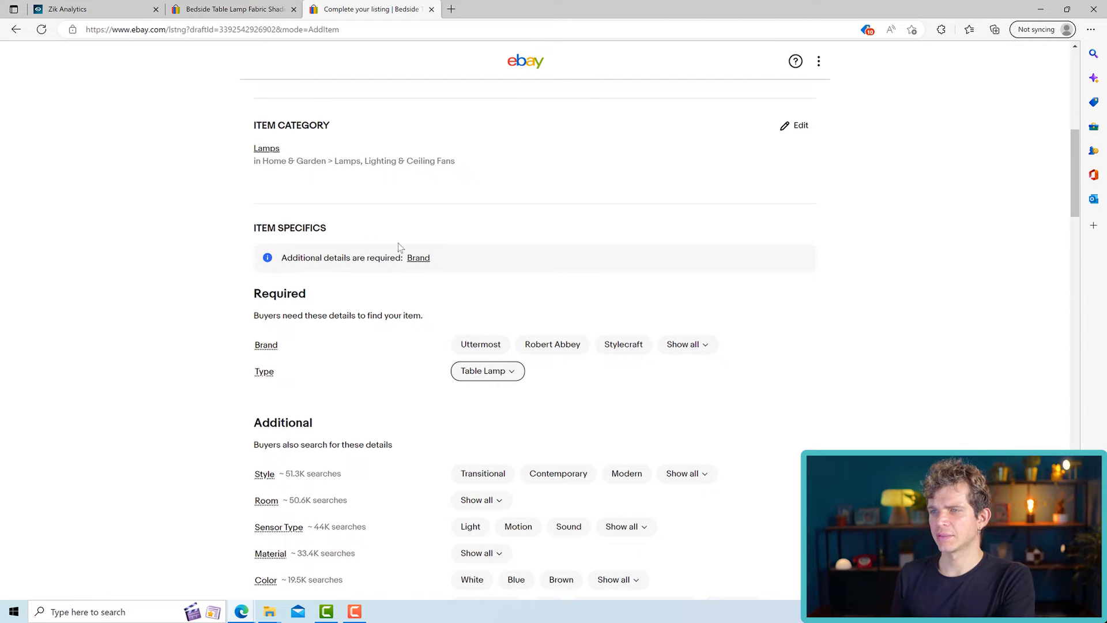
scroll(415, 271, down, 2)
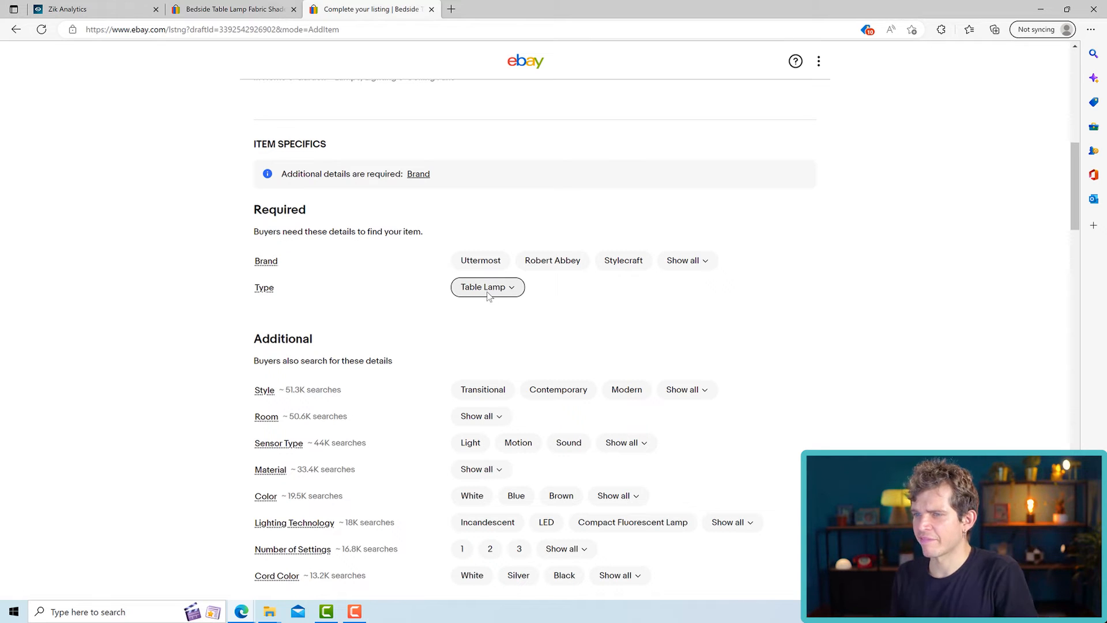
click(702, 266)
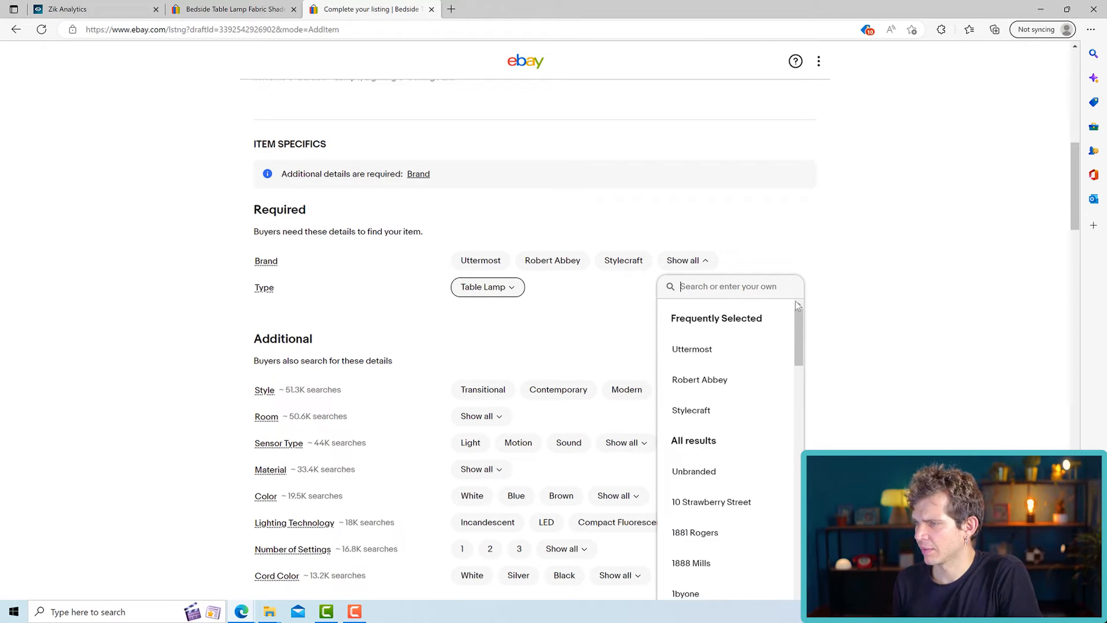
scroll(795, 301, down, 1)
click(727, 425)
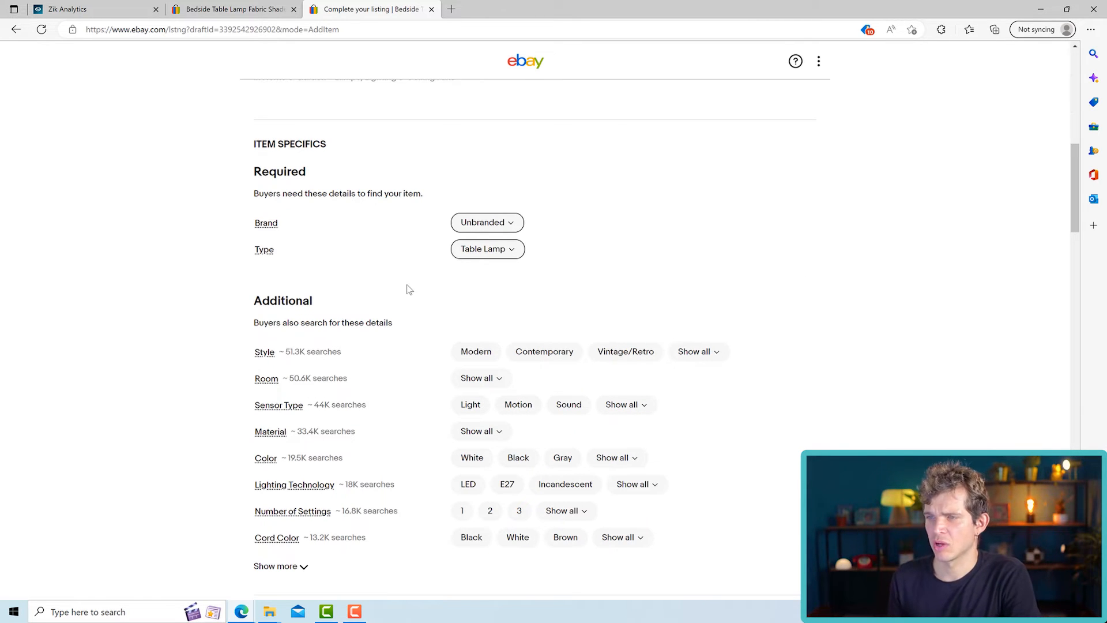
- Set the additional item specifics Style to Vintage/Retro and Room to Bedroom
scroll(410, 289, down, 2)
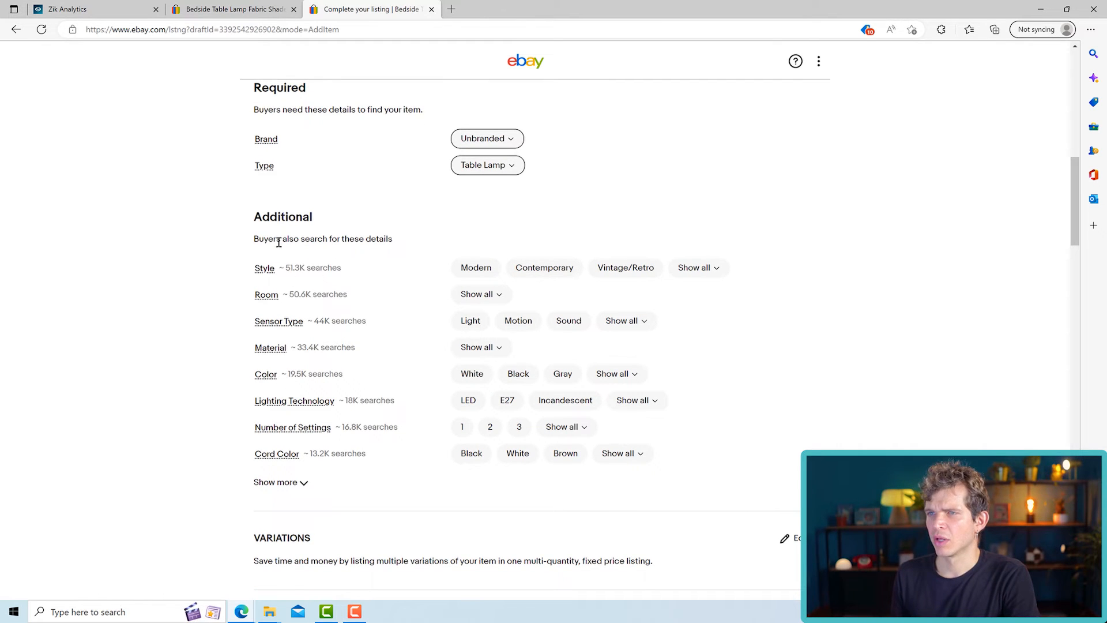
scroll(278, 242, up, 3)
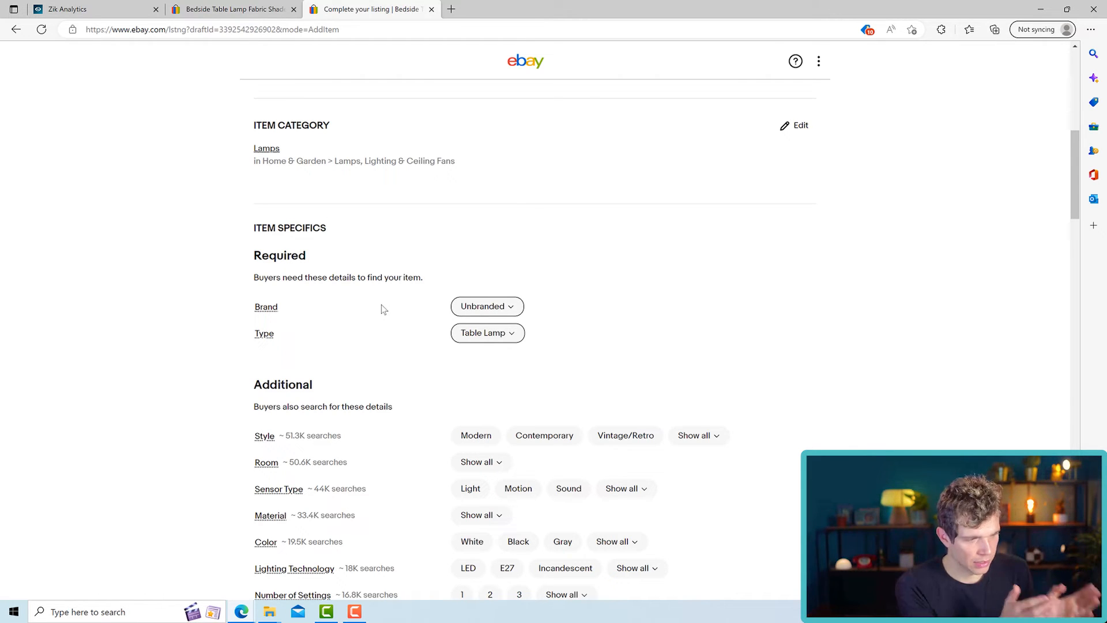
scroll(369, 297, down, 2)
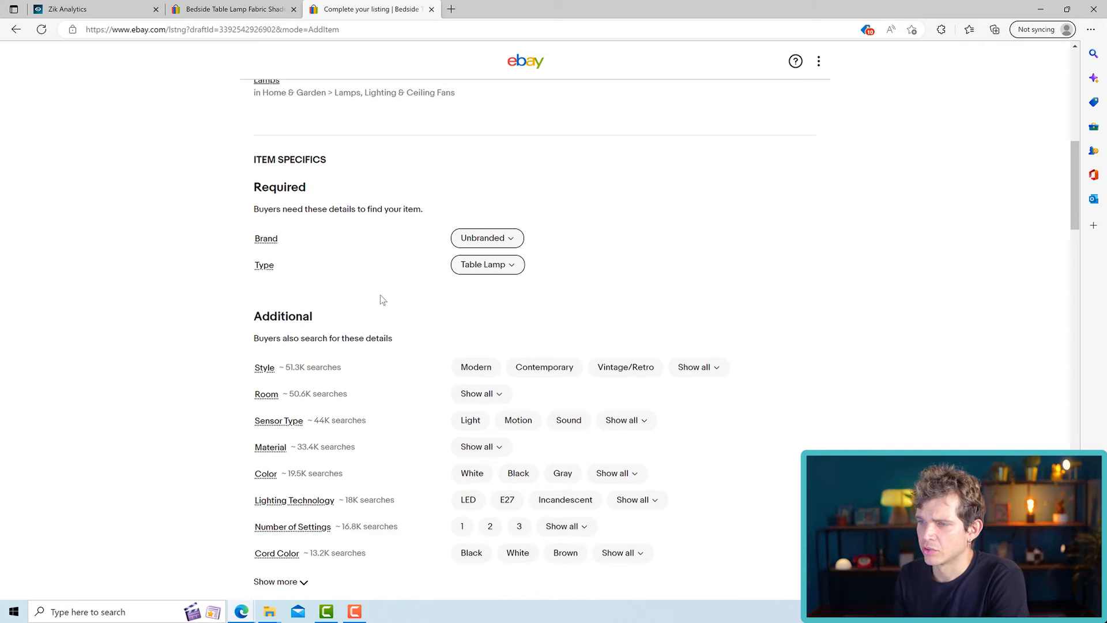
click(713, 356)
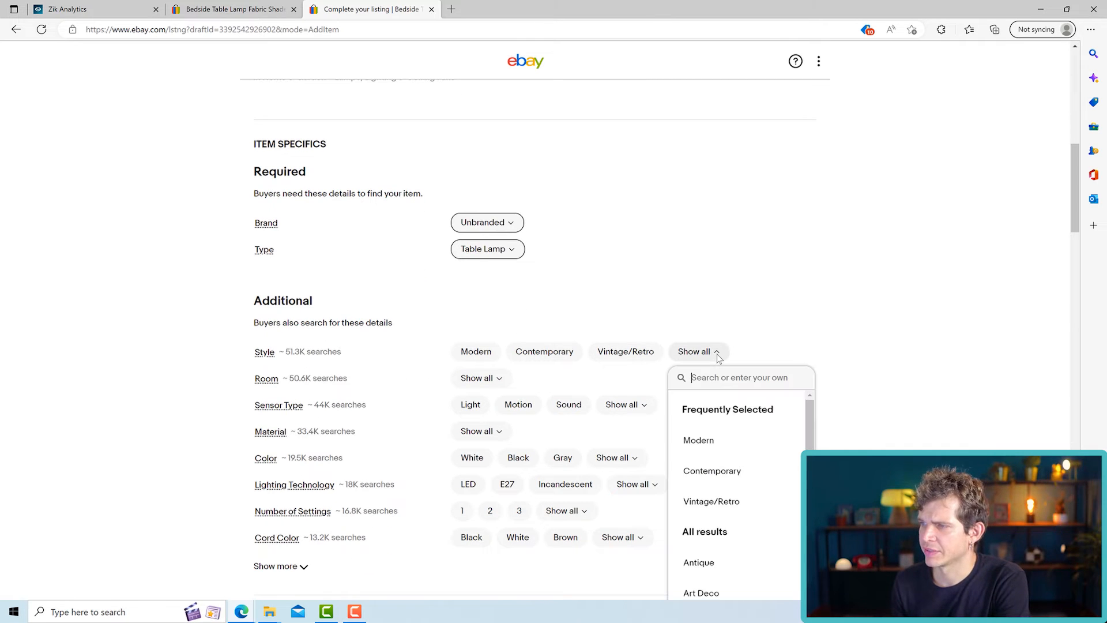
scroll(594, 302, down, 2)
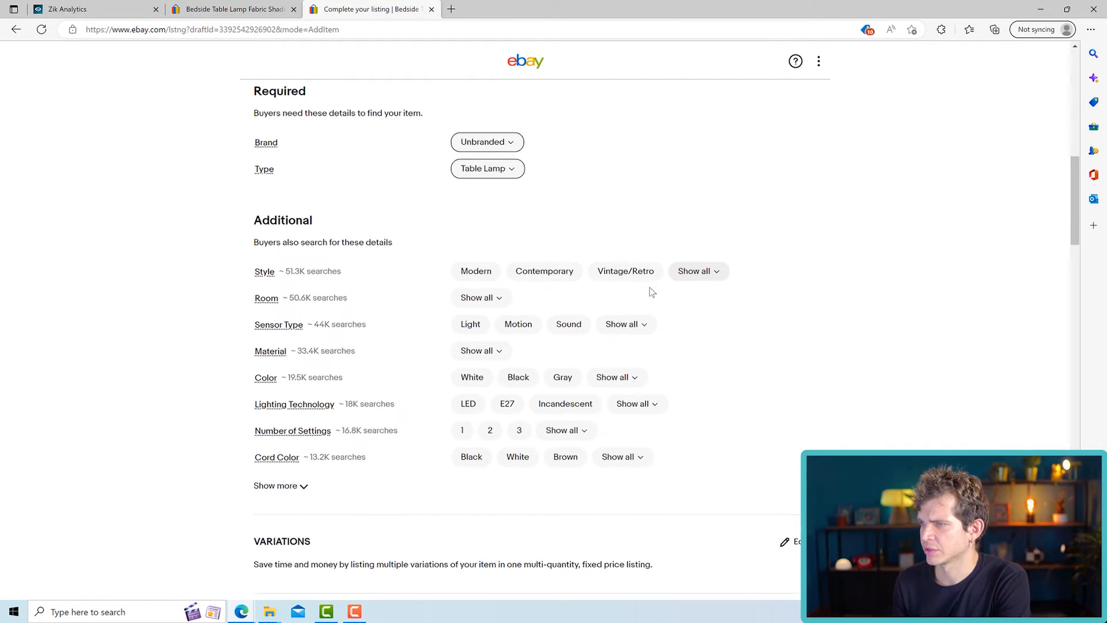
click(701, 275)
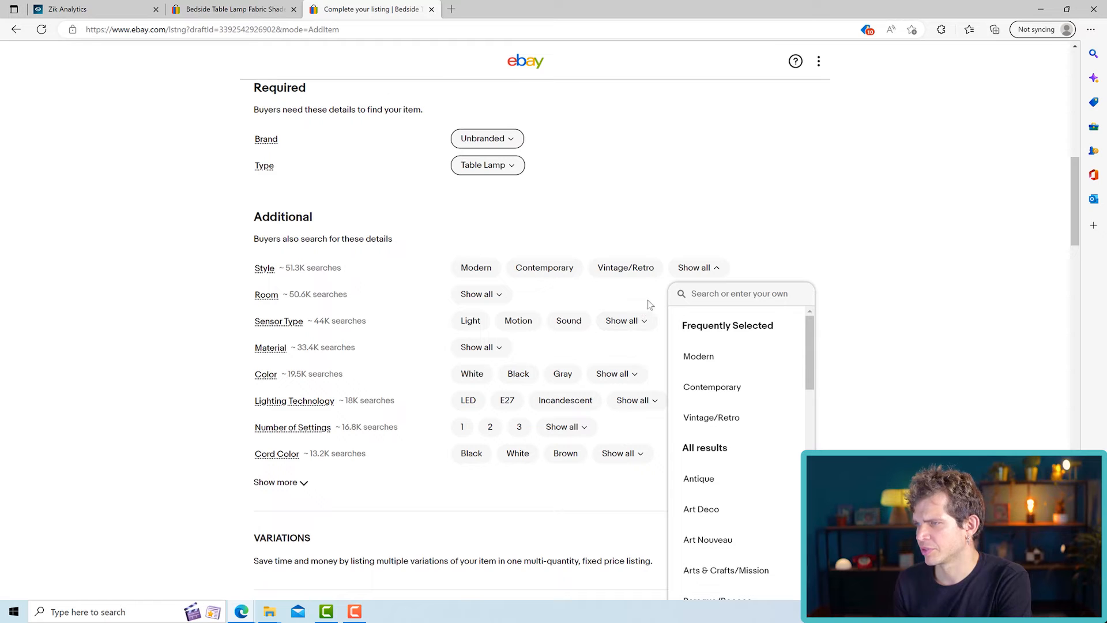
click(626, 273)
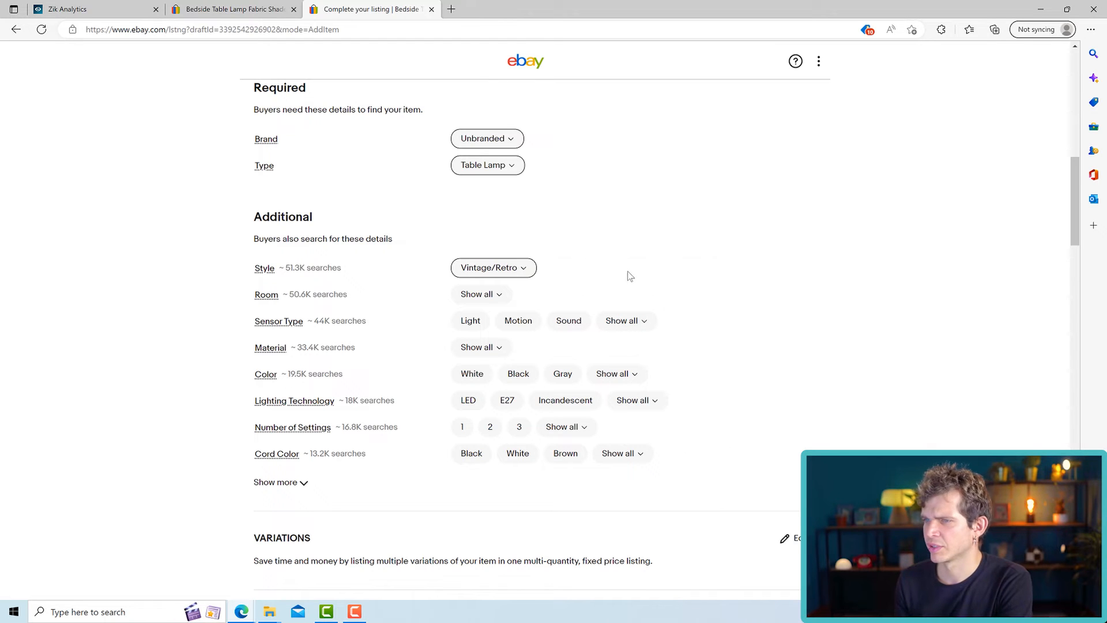
click(484, 298)
click(470, 390)
click(556, 281)
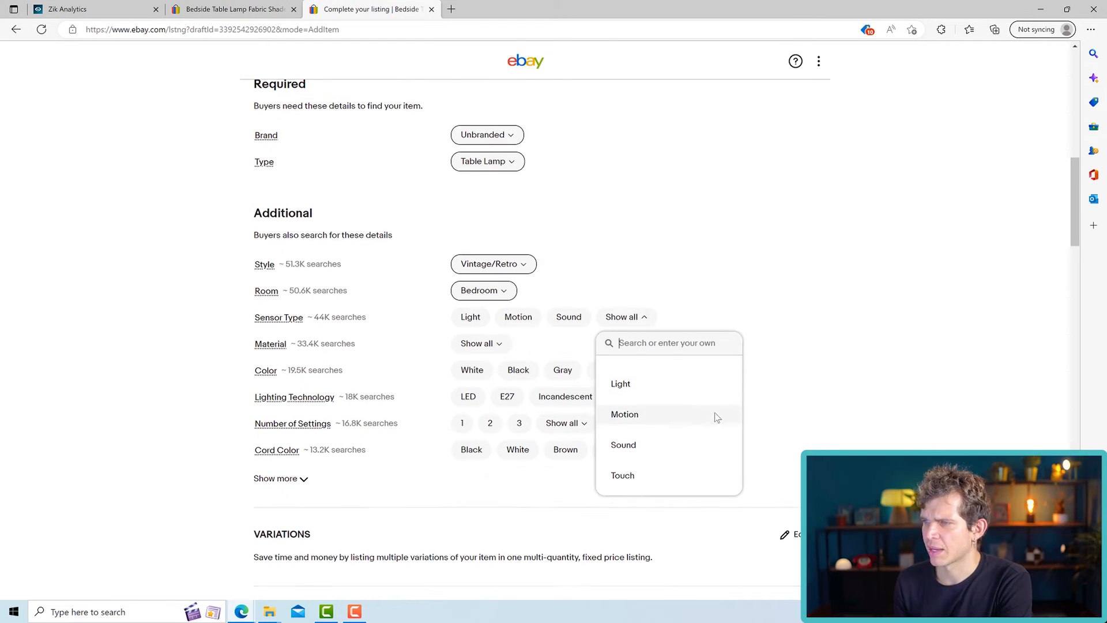
scroll(717, 415, down, 3)
click(470, 153)
click(475, 154)
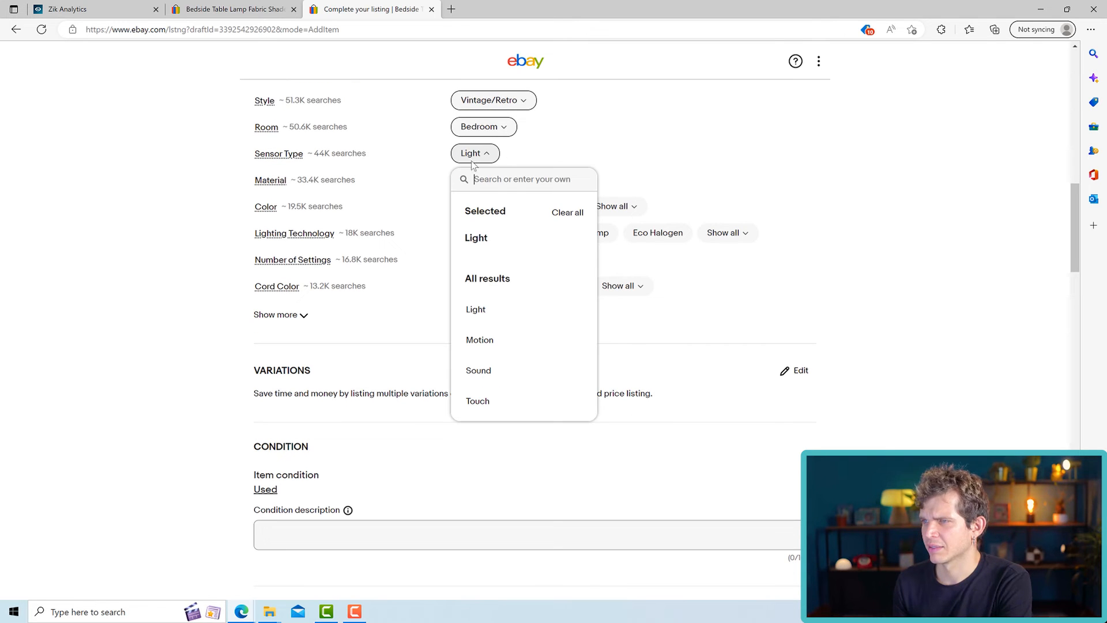
click(572, 215)
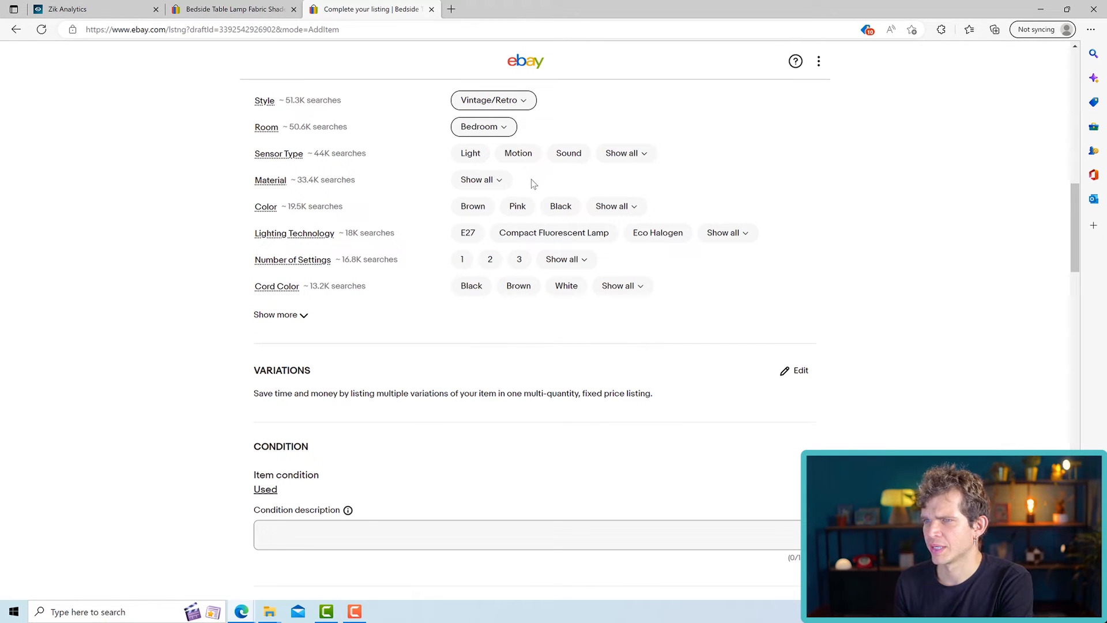
click(499, 180)
click(625, 192)
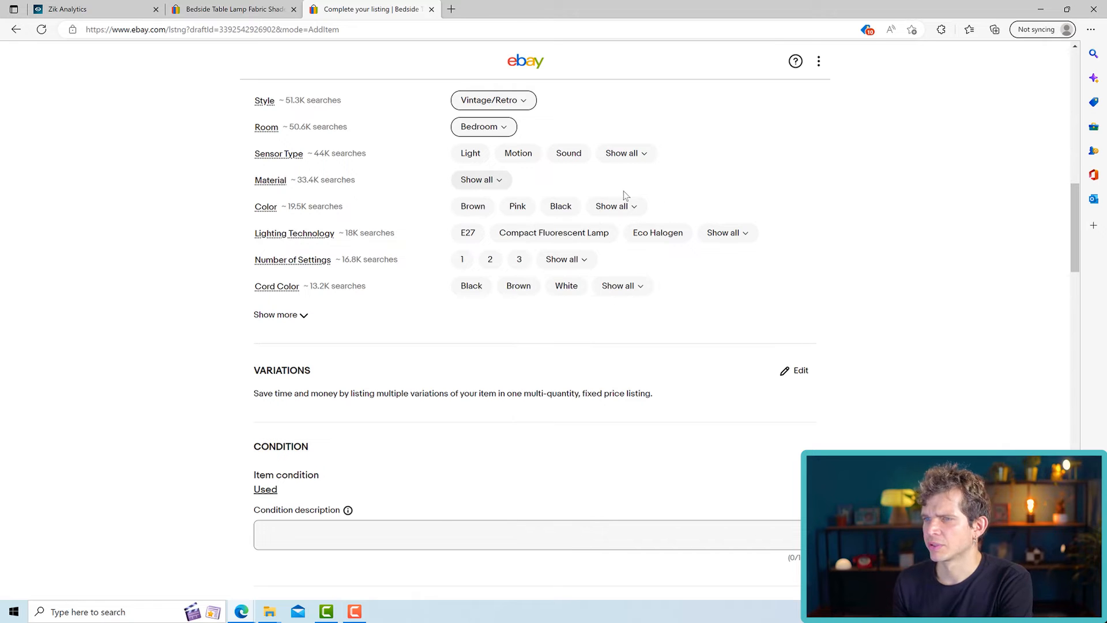
- Enter the condition description "Only used for a couple of weeks. It is like new. No scratches or broken parts."
scroll(508, 194, down, 3)
scroll(277, 161, down, 3)
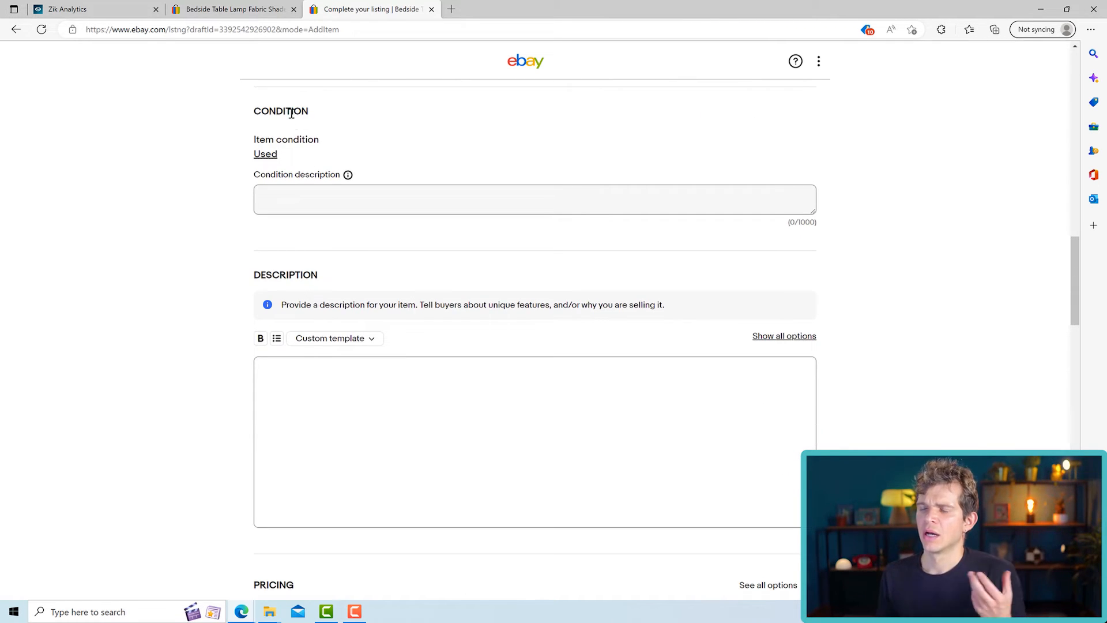
click(349, 176)
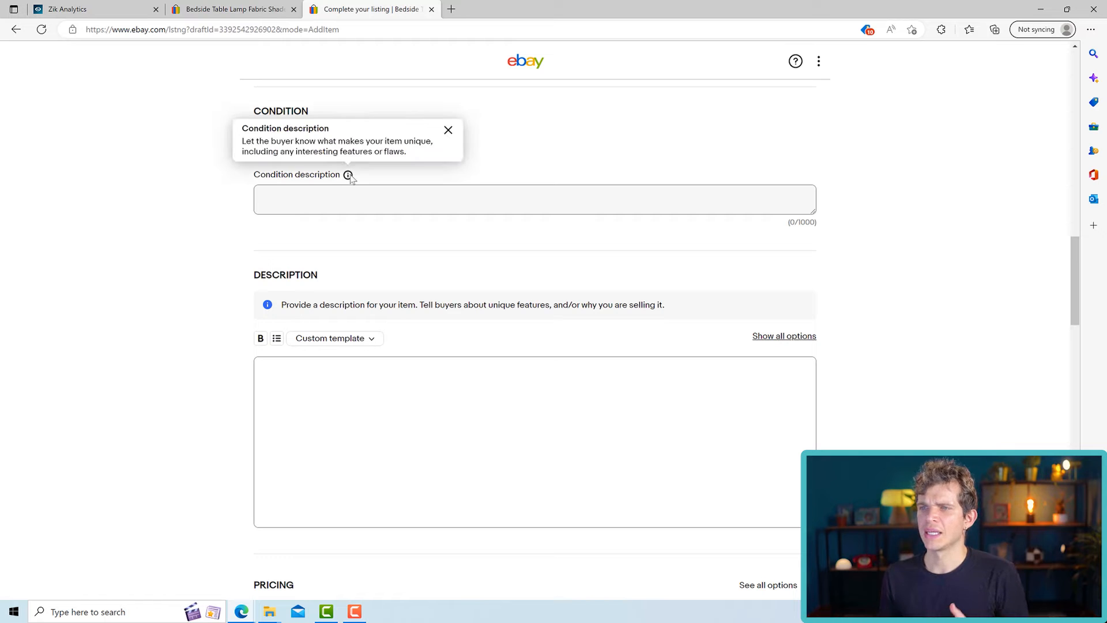
click(296, 198)
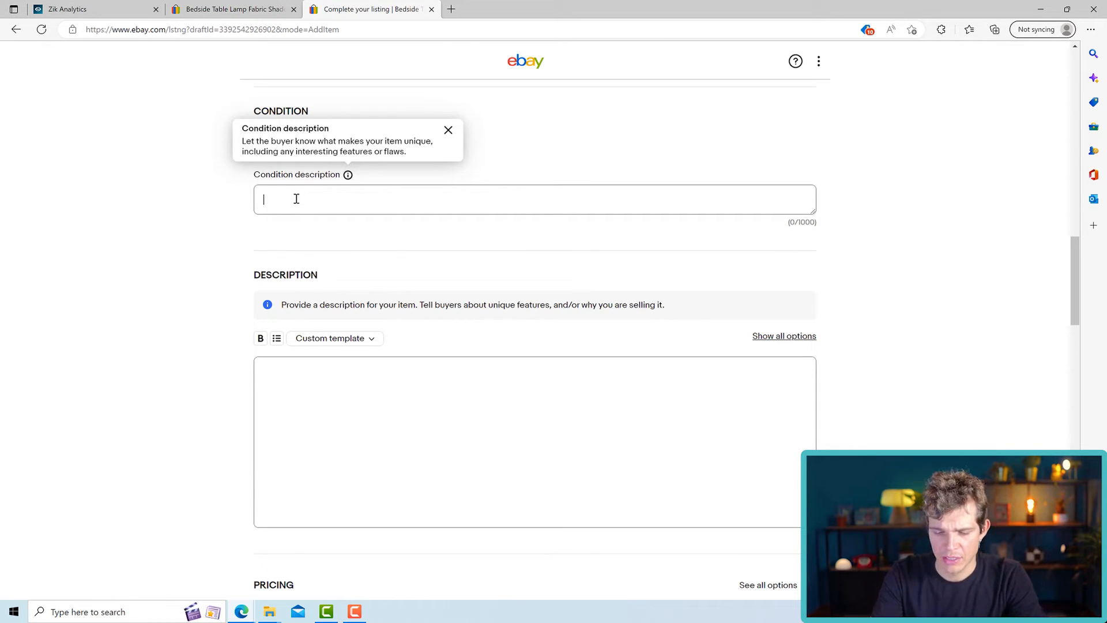
text(y used for a cv)
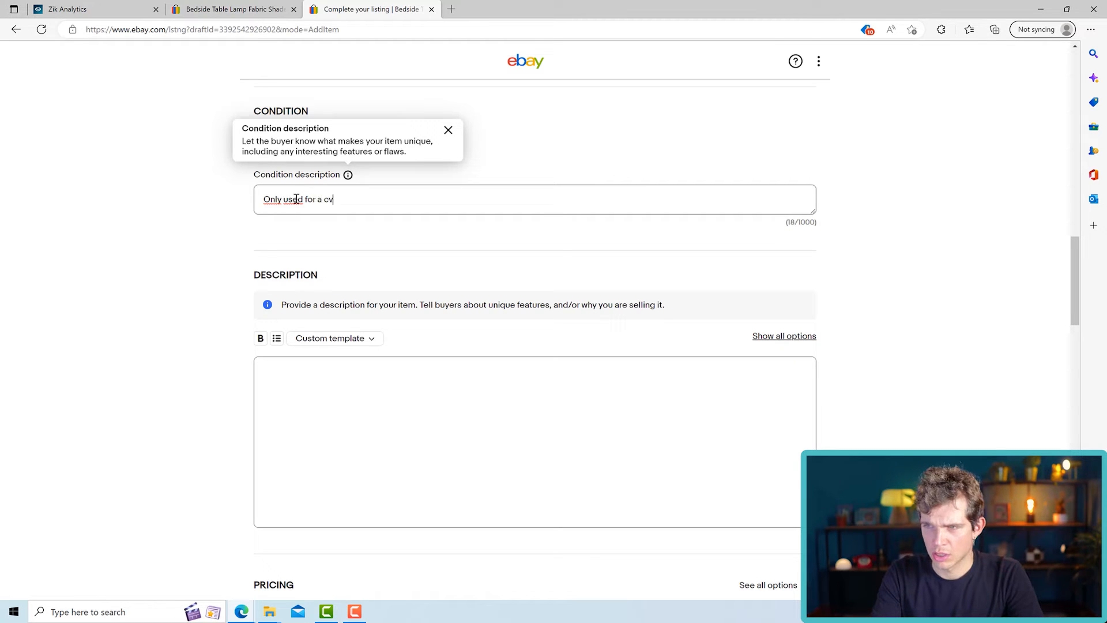
text(ouple of weeks.. It is like )
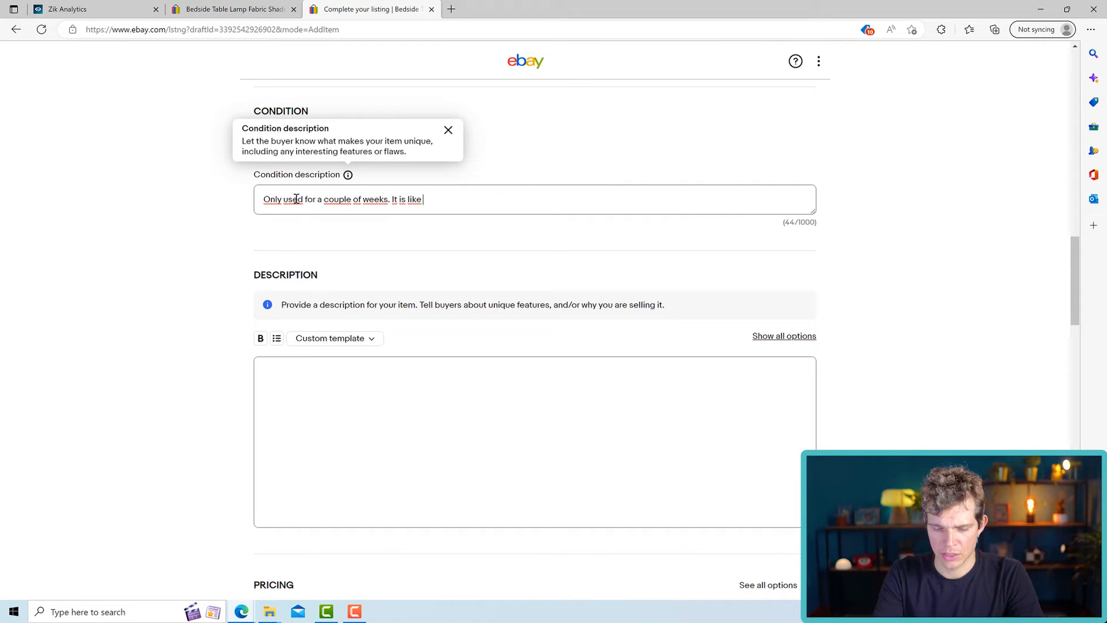
text(new. No)
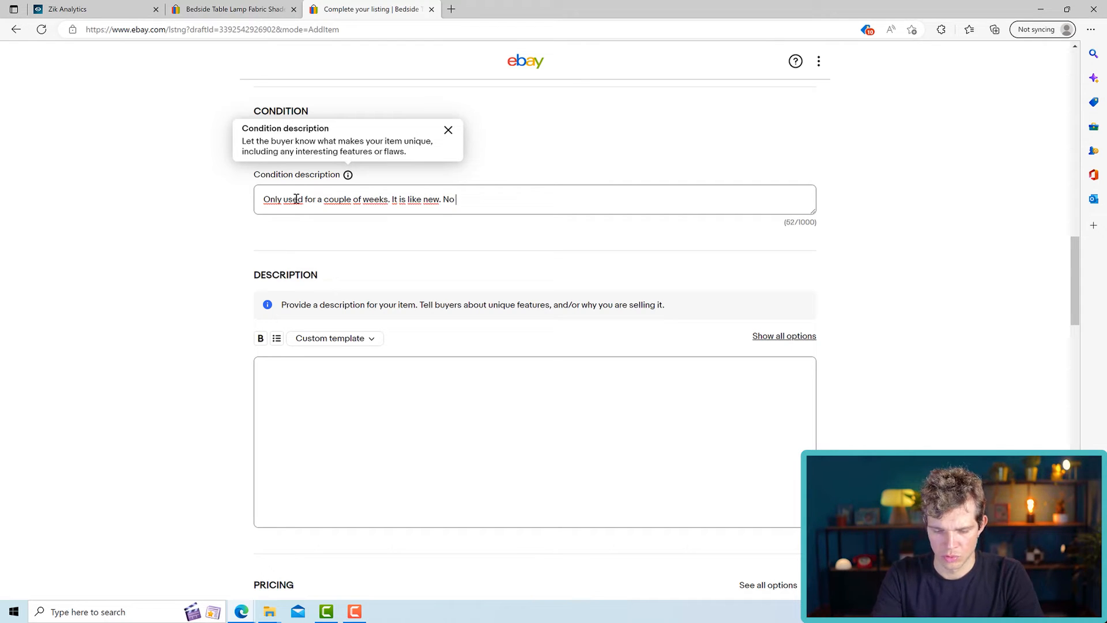
text( scratches or)
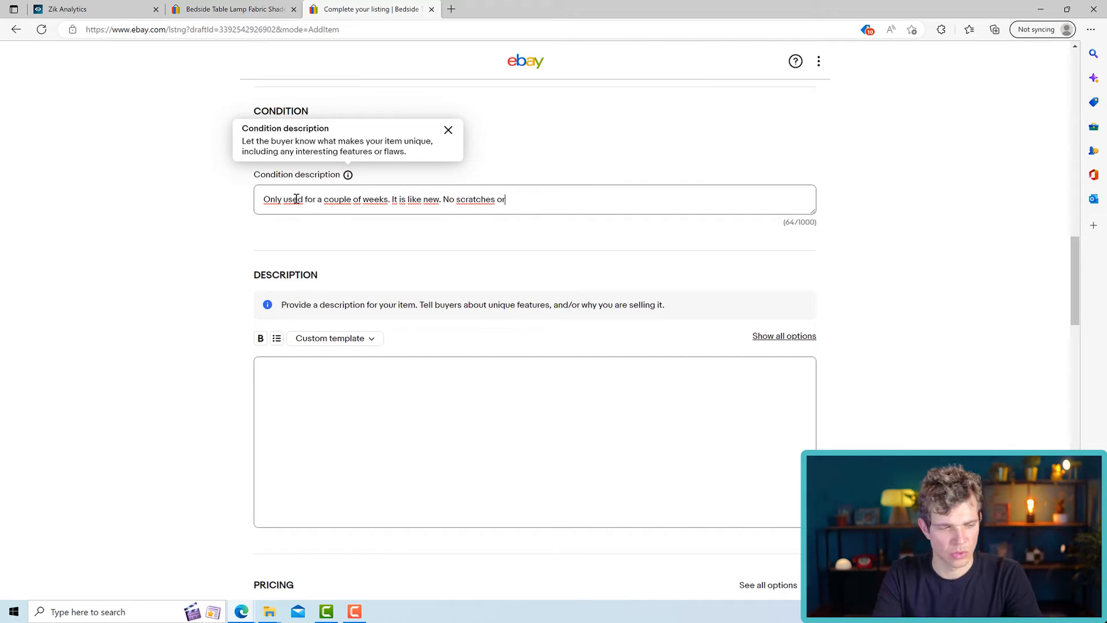
text( broken parts.)
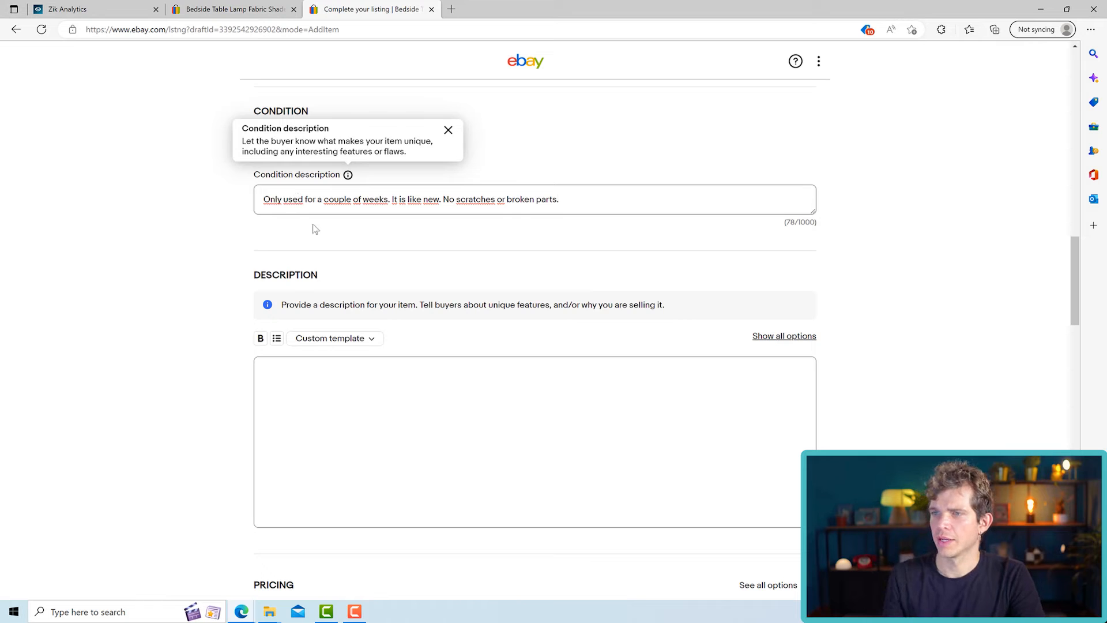
click(555, 199)
- Copy the full description text of the competing eBay lamp listing, from the "Description:" heading through the installation steps and tips
click(392, 387)
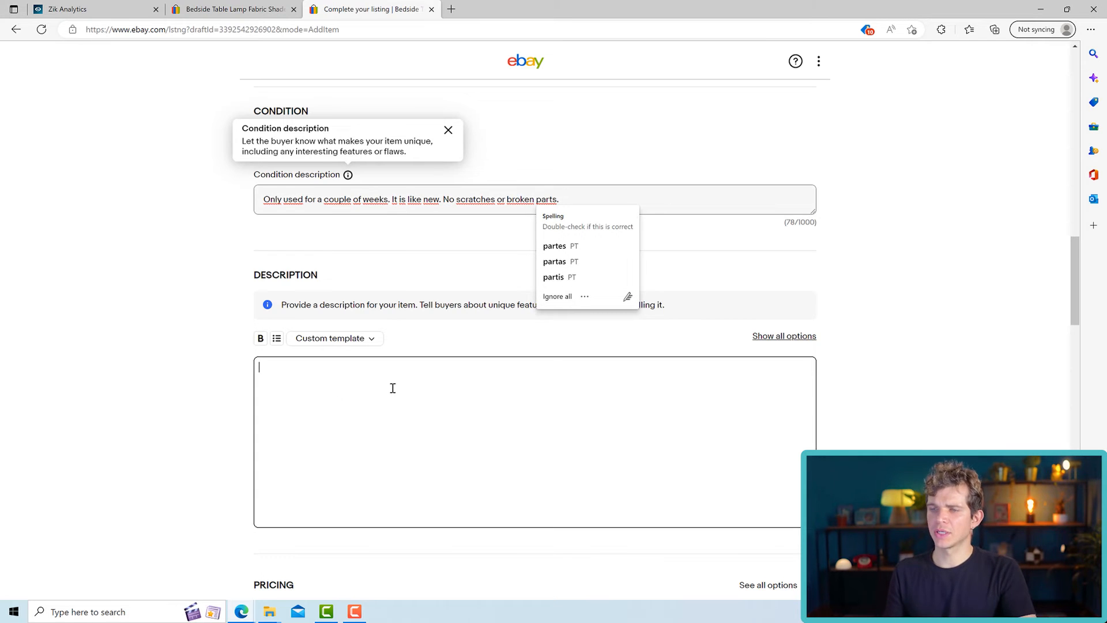
scroll(267, 361, down, 1)
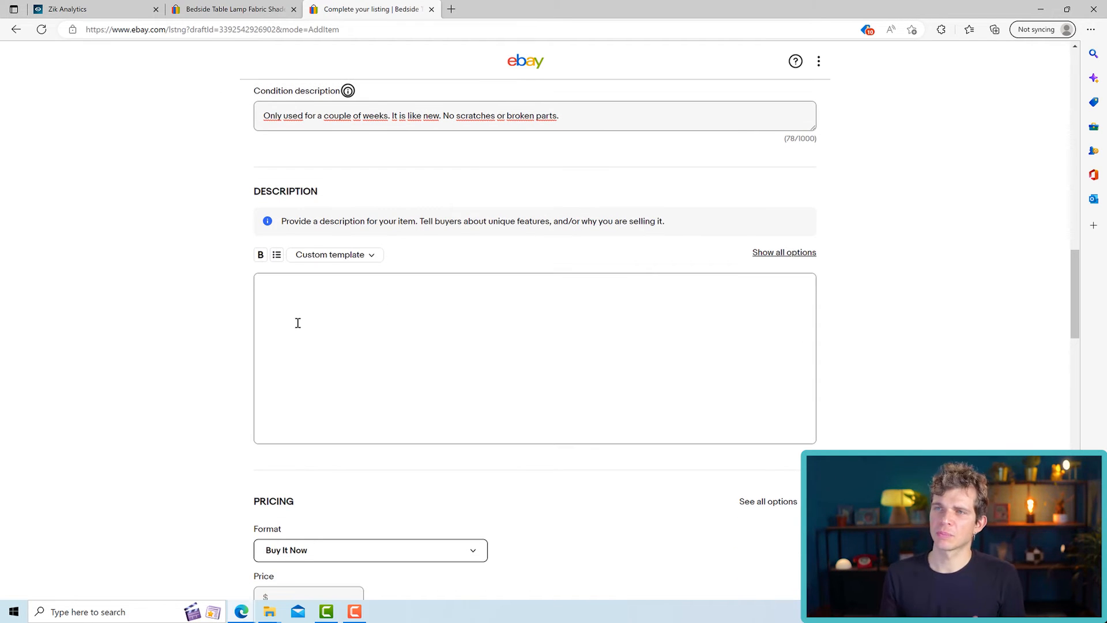
click(259, 9)
scroll(524, 366, down, 10)
scroll(524, 366, down, 15)
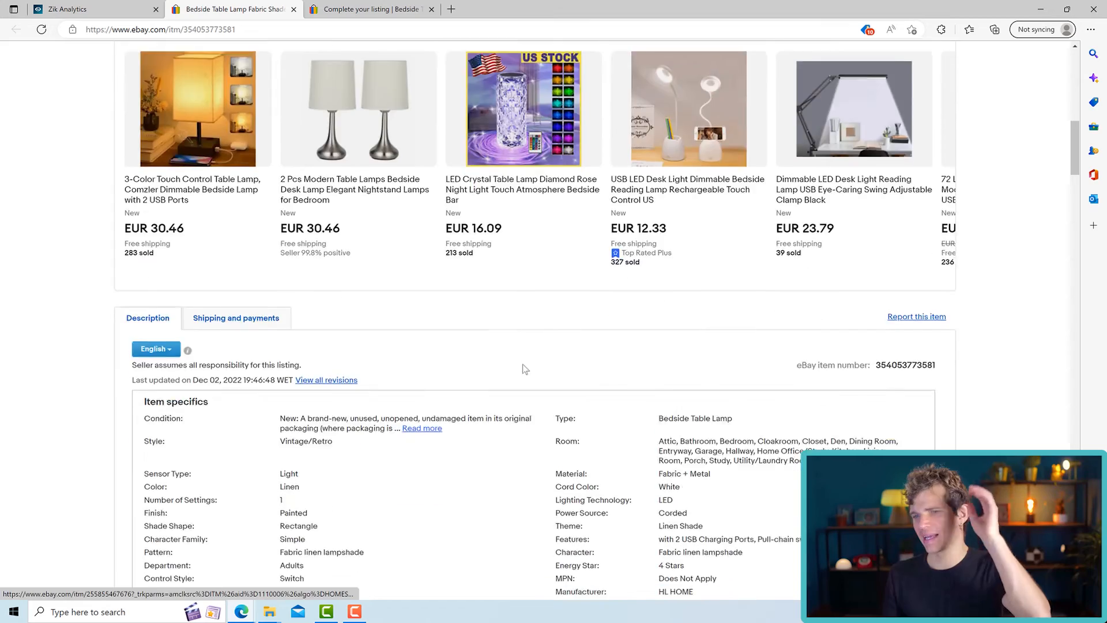
scroll(521, 366, down, 15)
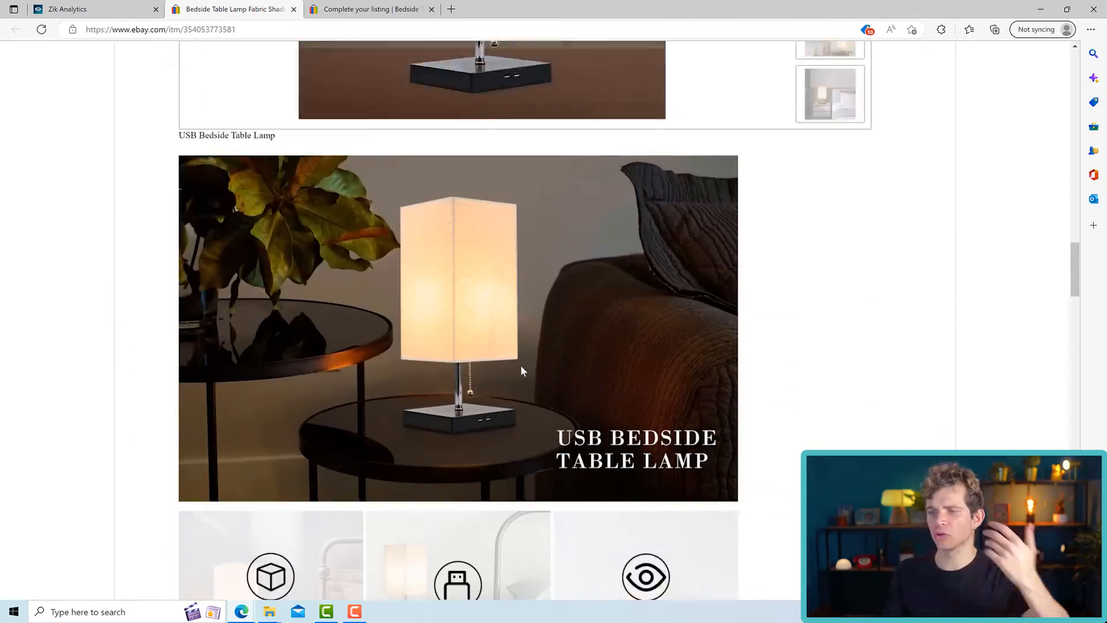
scroll(516, 362, down, 12)
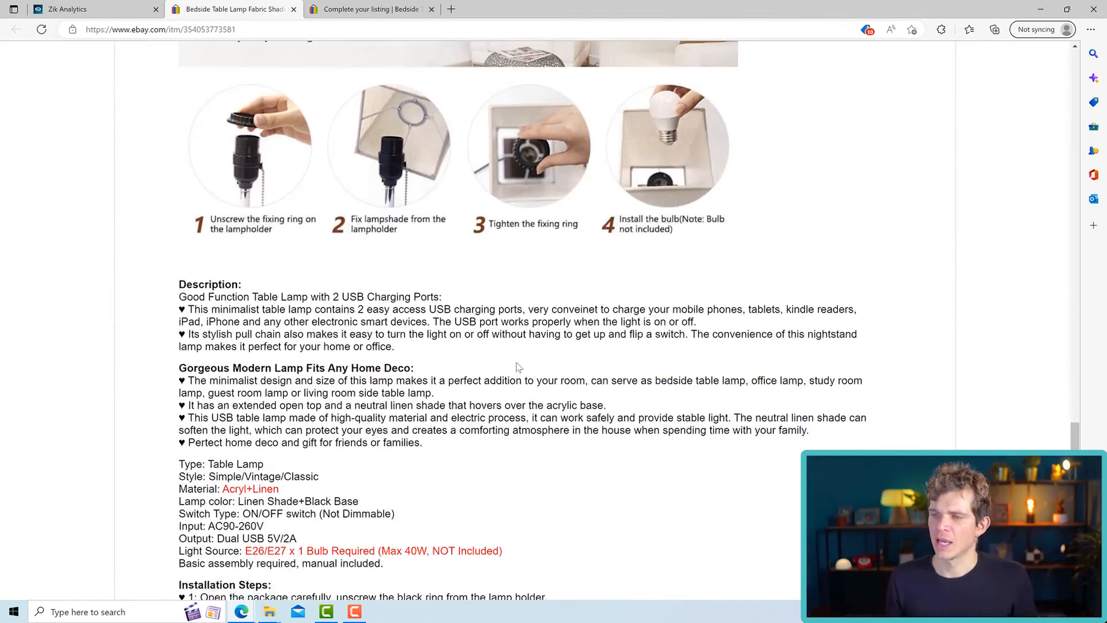
drag(161, 109, 568, 483)
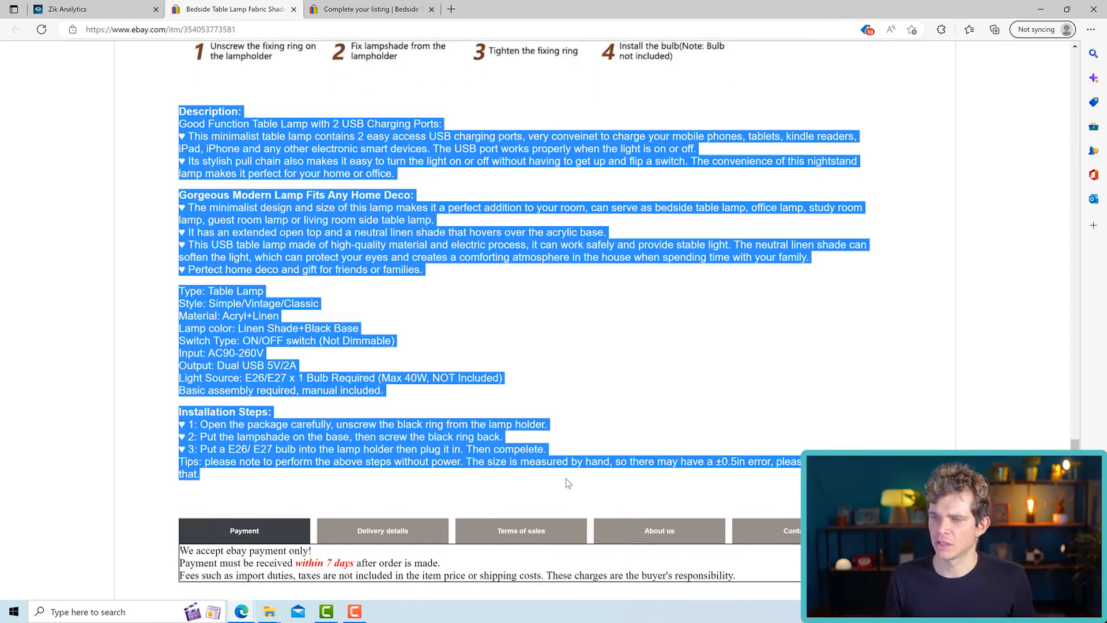
scroll(443, 440, down, 3)
scroll(403, 375, up, 4)
right_click(316, 326)
click(364, 335)
- Paste the copied text into the description field of the own eBay listing draft
click(378, 10)
right_click(344, 309)
click(377, 116)
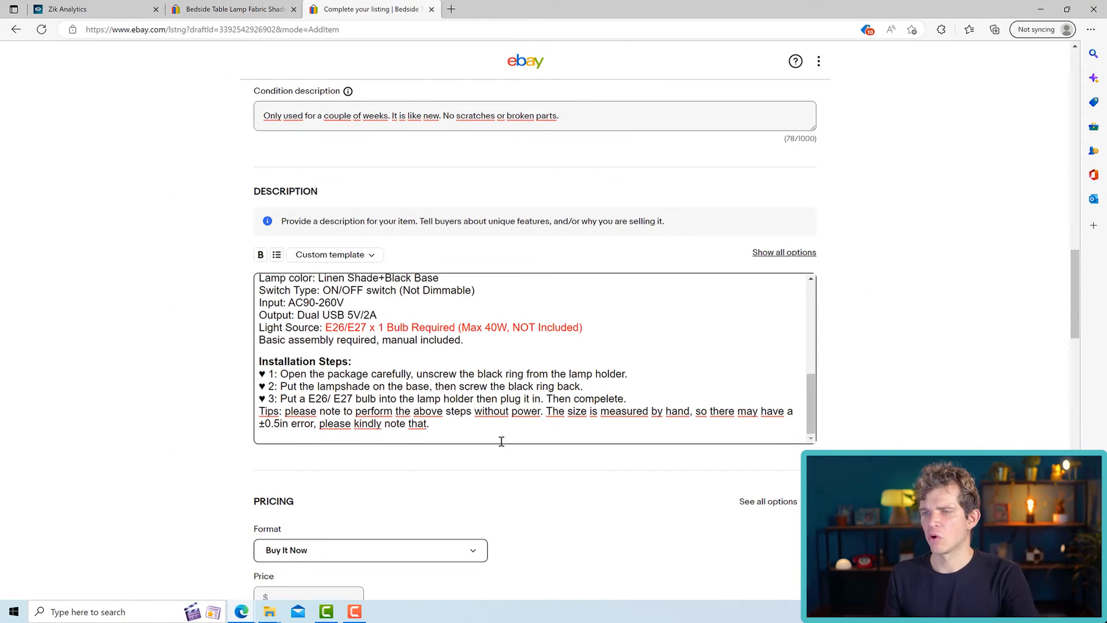
- Replace the whole pasted description with "Vintage table lamp perfect for bedside table and for reading at night."
drag(455, 437, 261, 239)
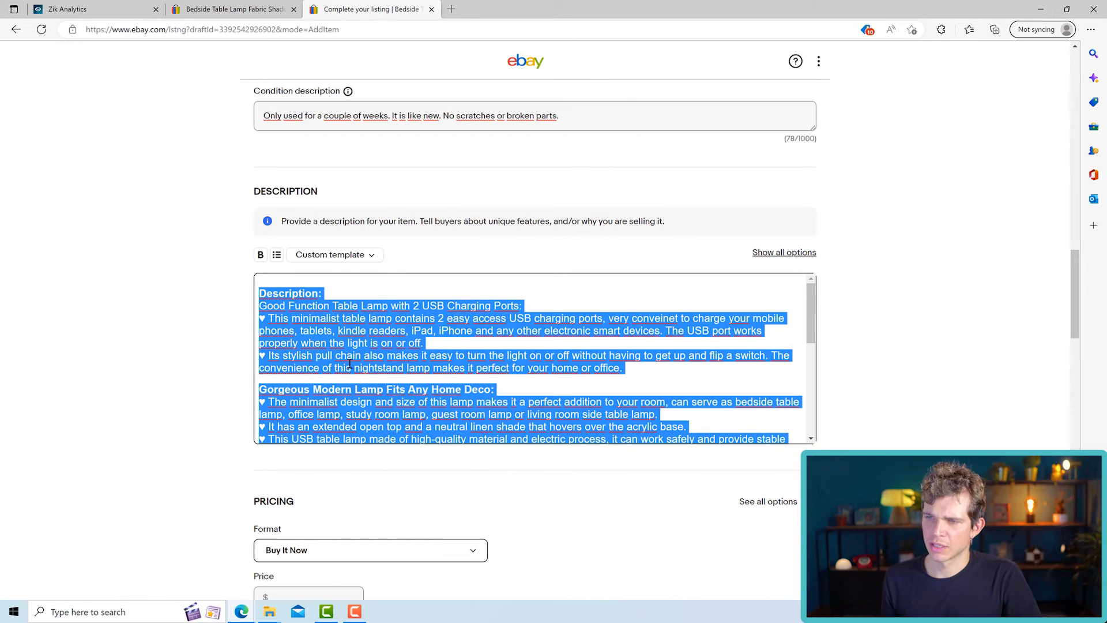
click(357, 387)
drag(264, 248, 750, 493)
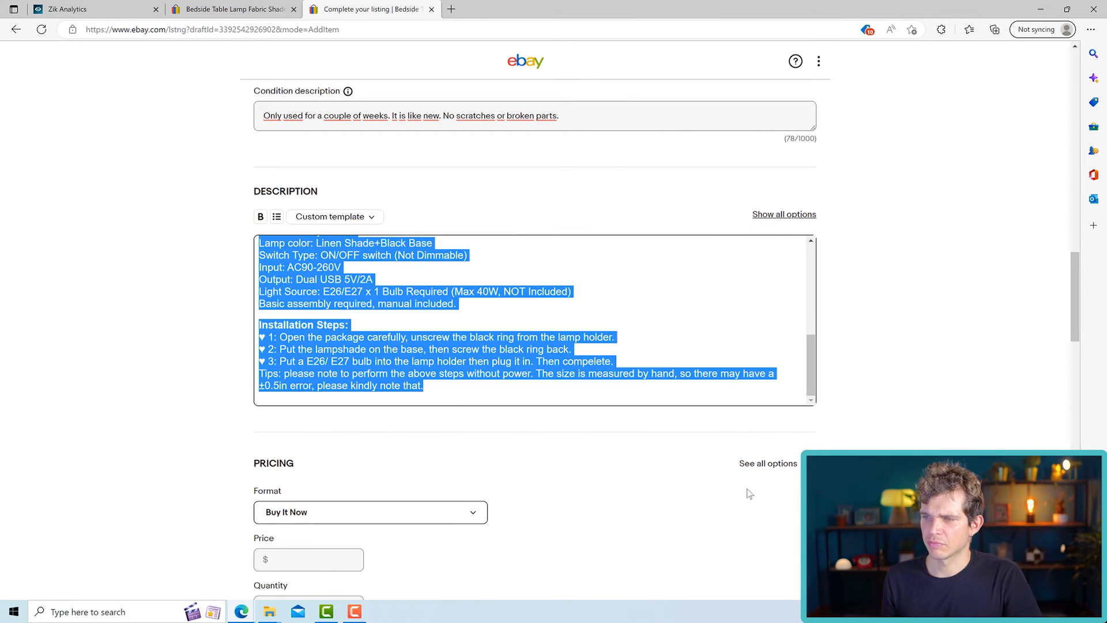
text(Vin)
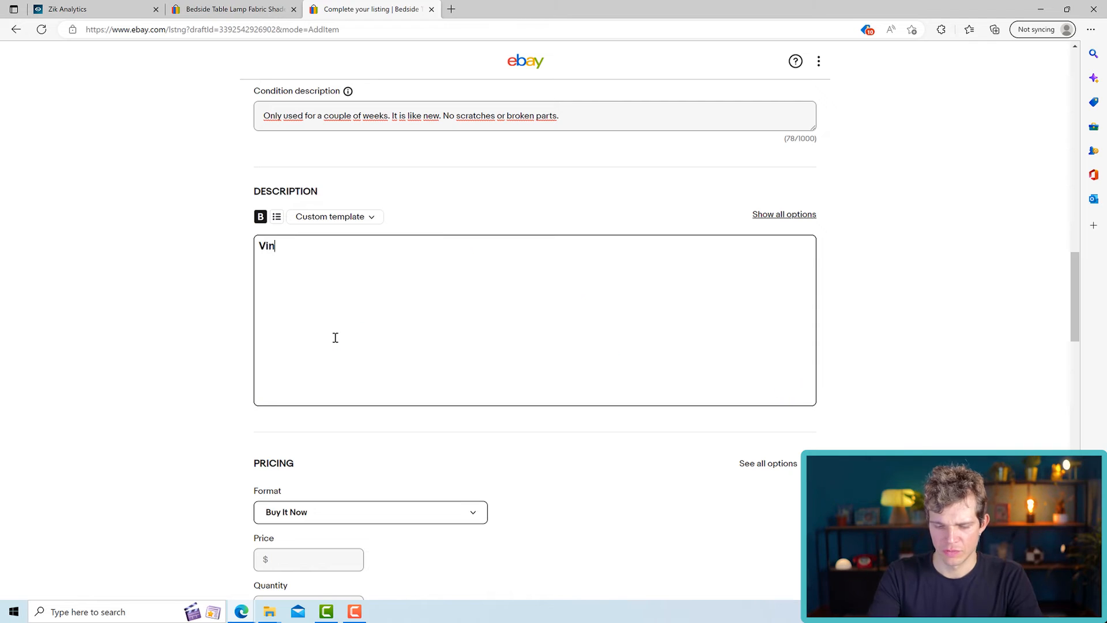
text(tgge table lam)
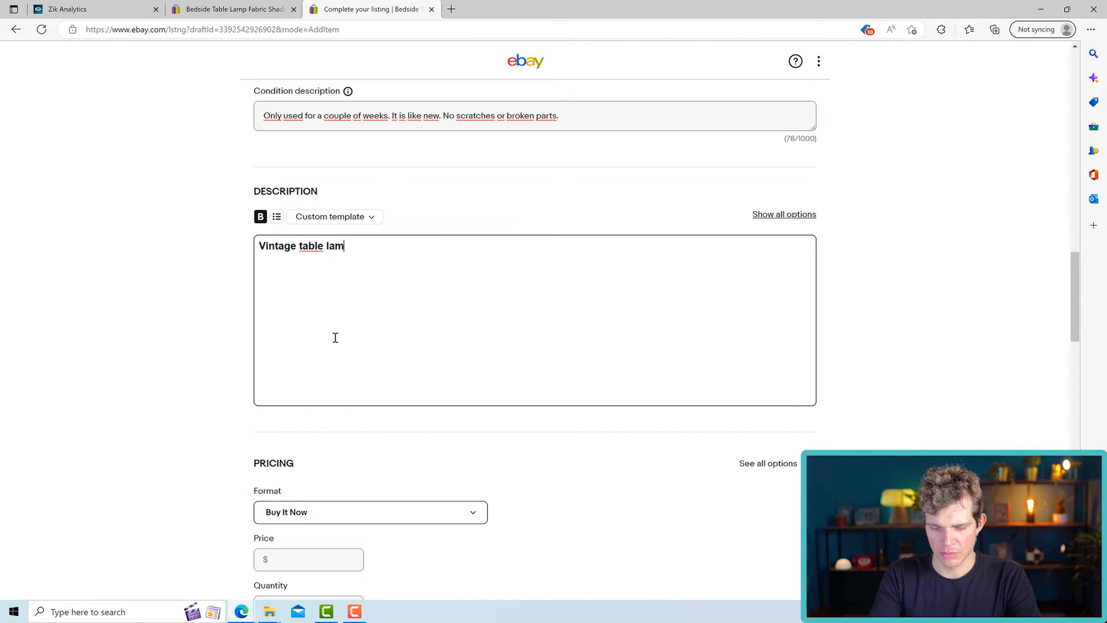
text(p perfecto)
key(BackSpace)
key(BackSpace)
text(for bedside table and )
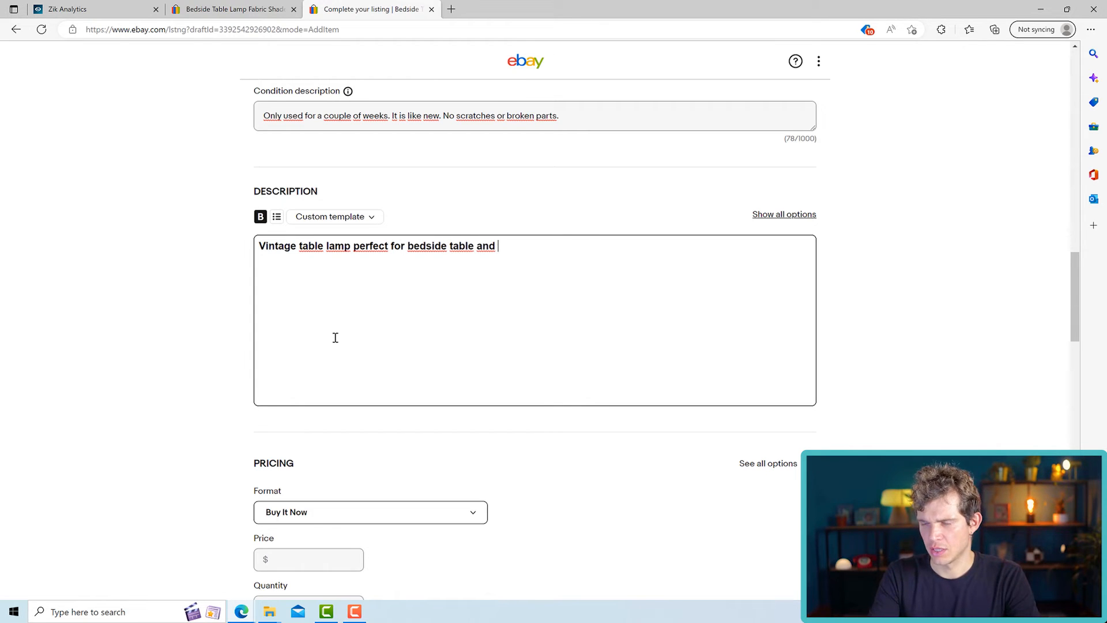
text(for reading a)
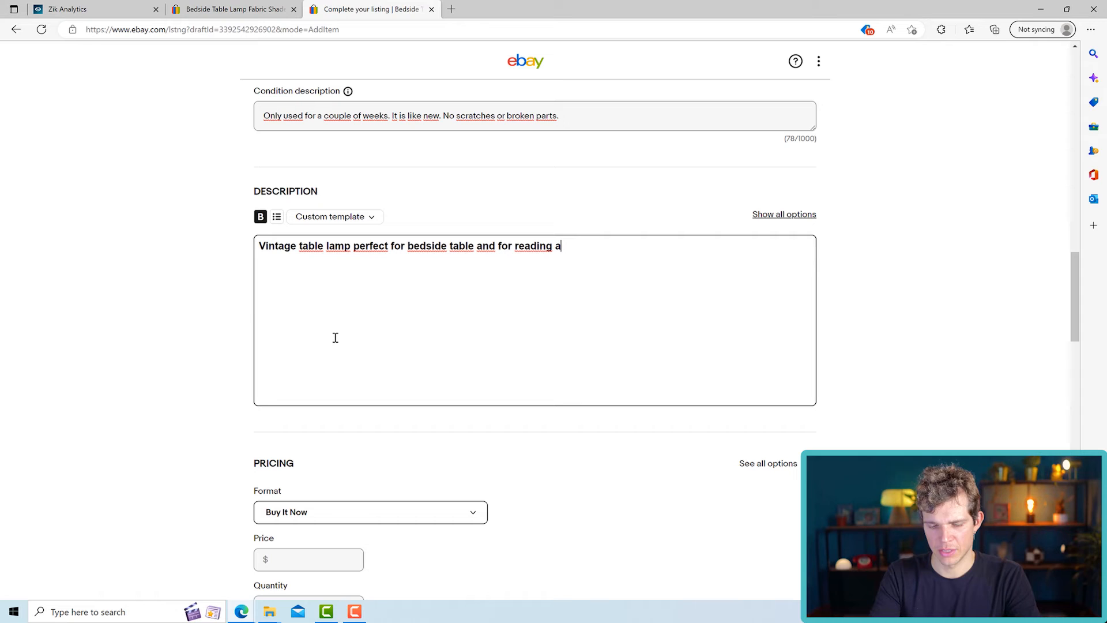
text(t night. )
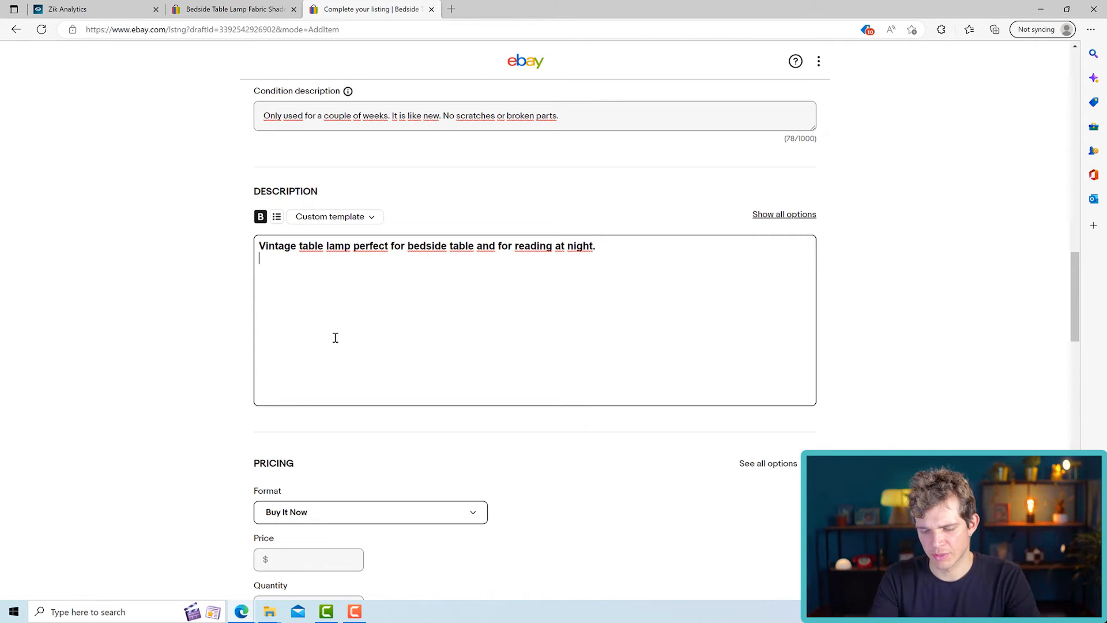
text(Sets great mood in teh bedroom.)
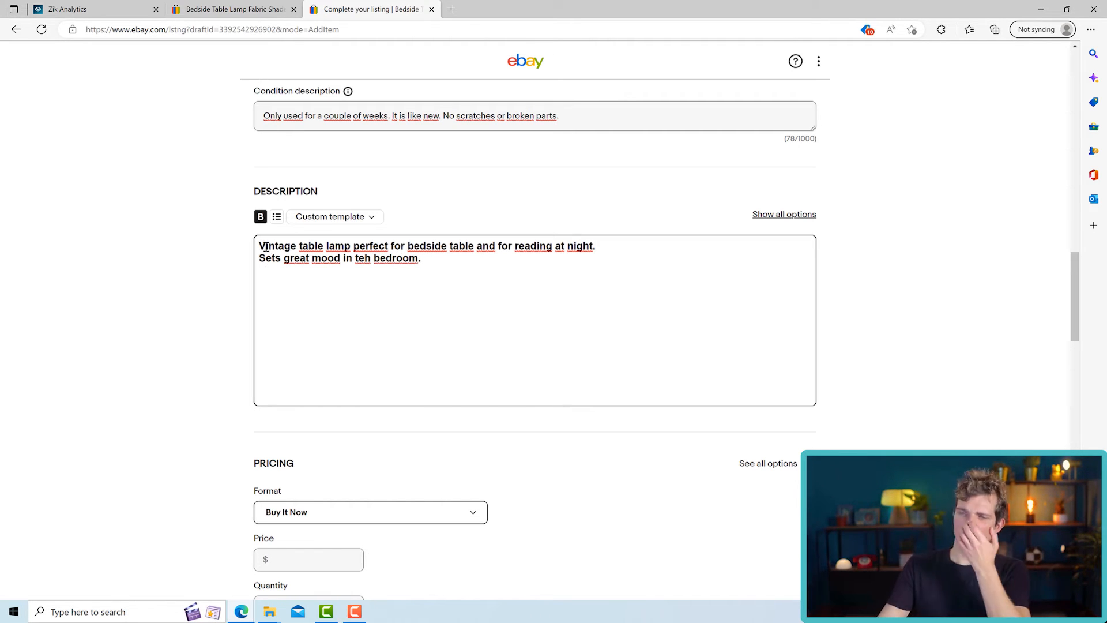
- Set the listing's pricing format to Auction
scroll(426, 340, down, 3)
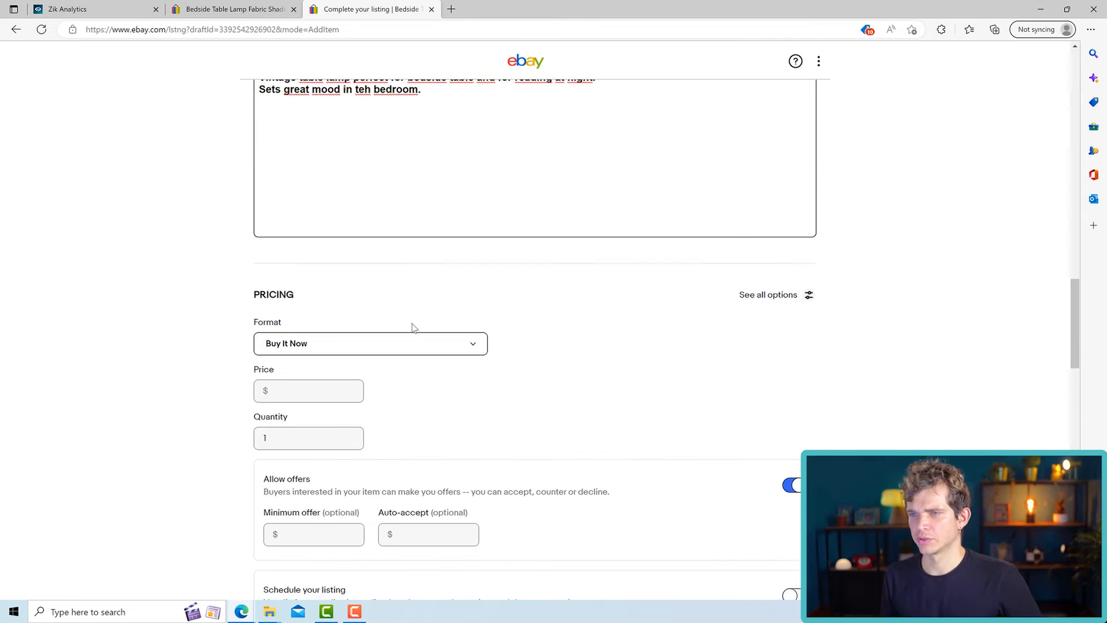
scroll(413, 327, down, 3)
click(388, 177)
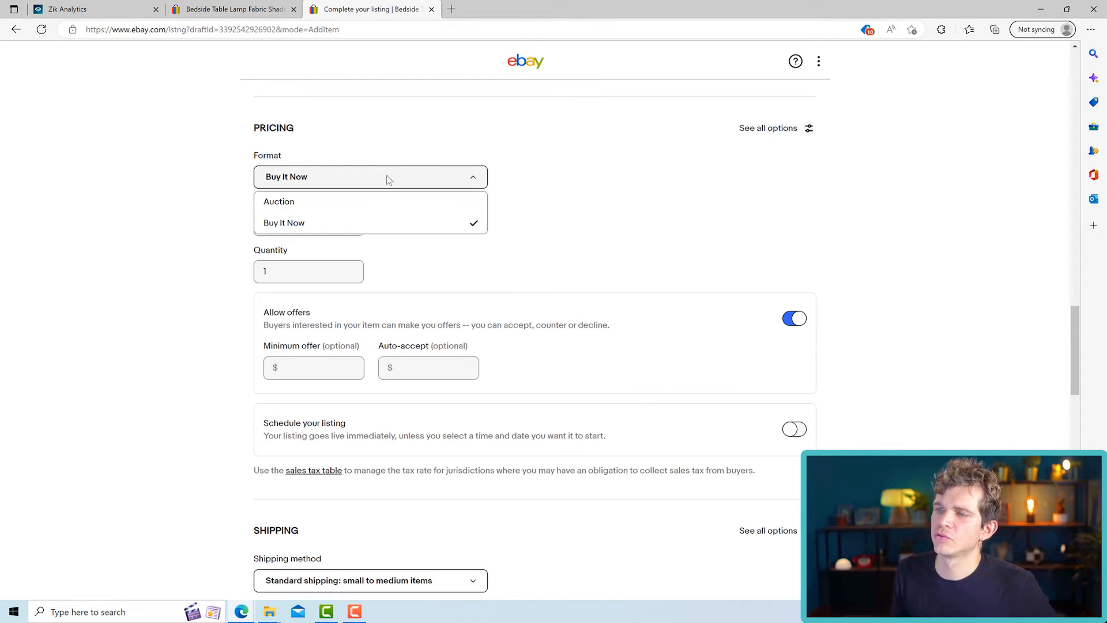
click(330, 203)
click(345, 180)
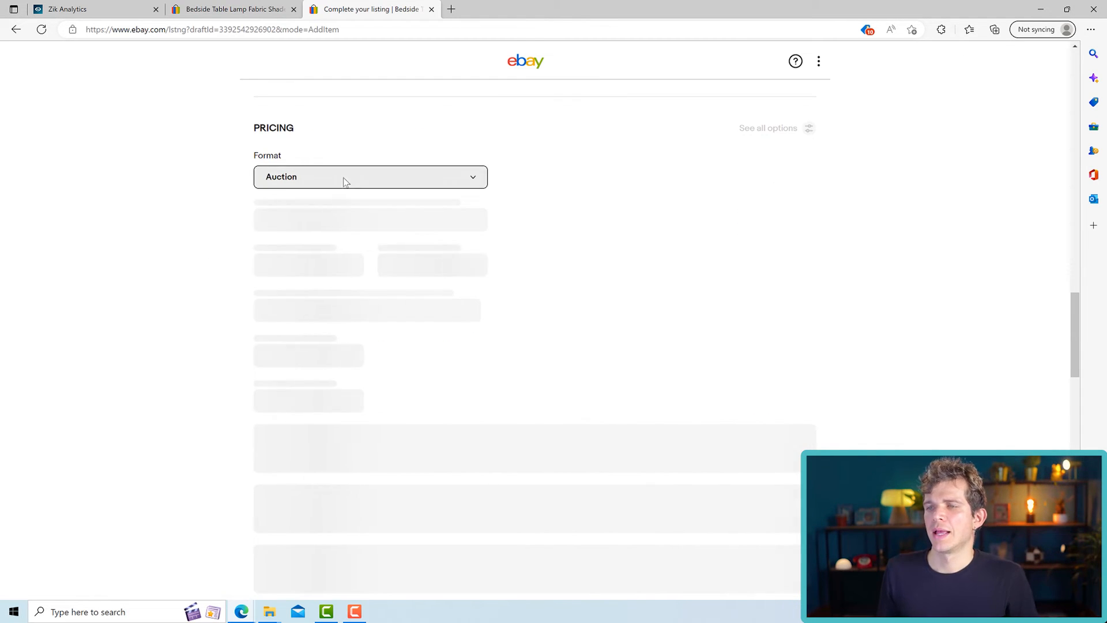
click(196, 194)
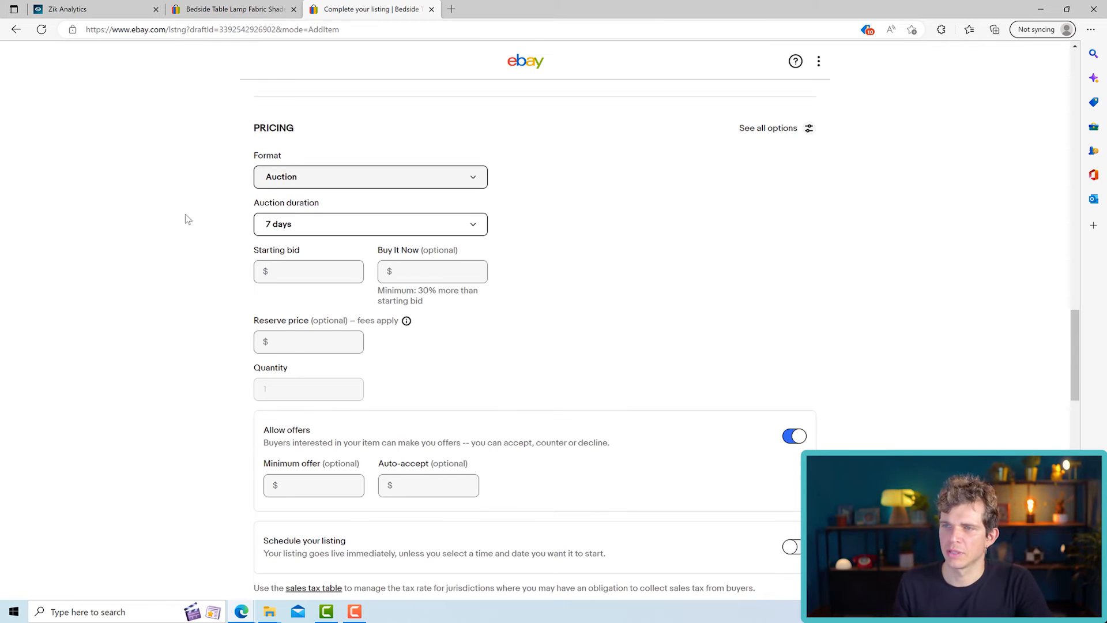
- Examine the auction duration choices, the starting bid and Buy It Now fields, and the reserve price explanation
click(299, 232)
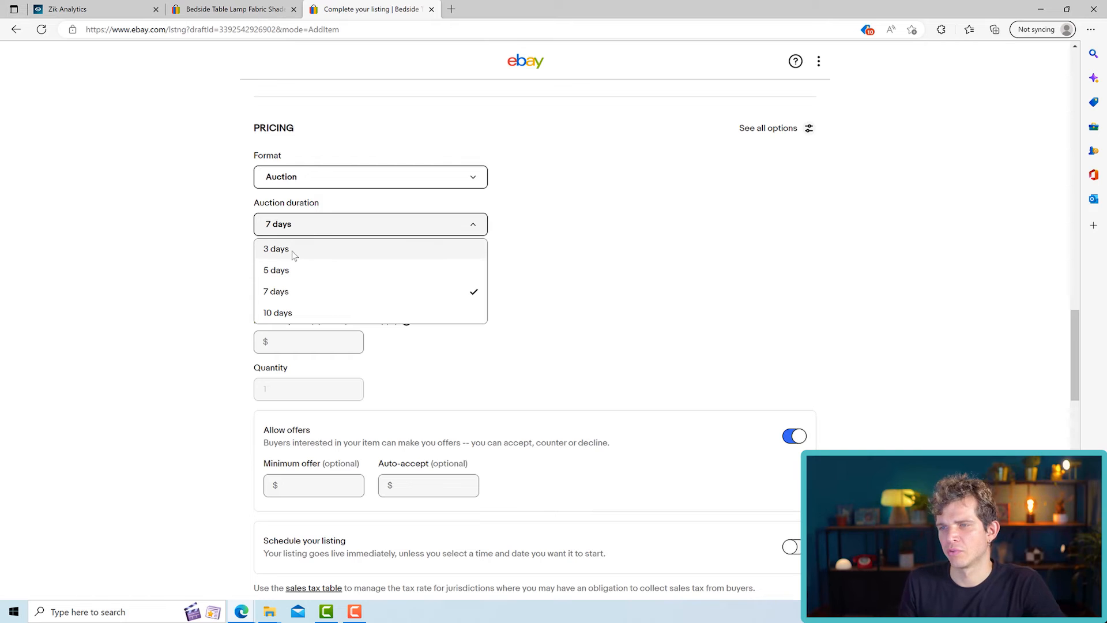
click(207, 307)
click(283, 272)
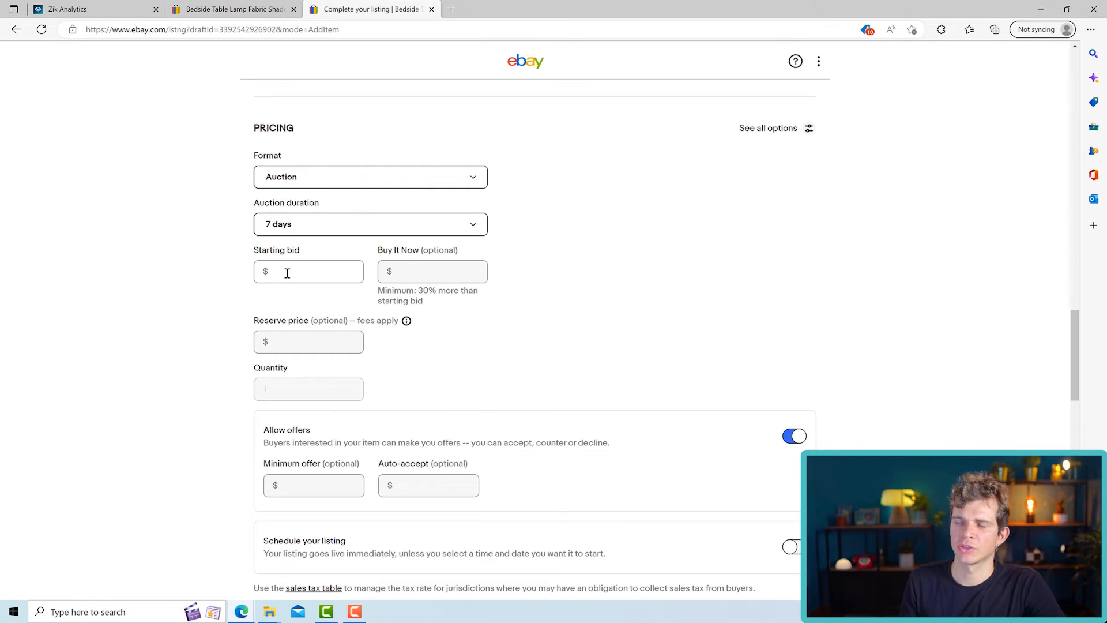
click(408, 273)
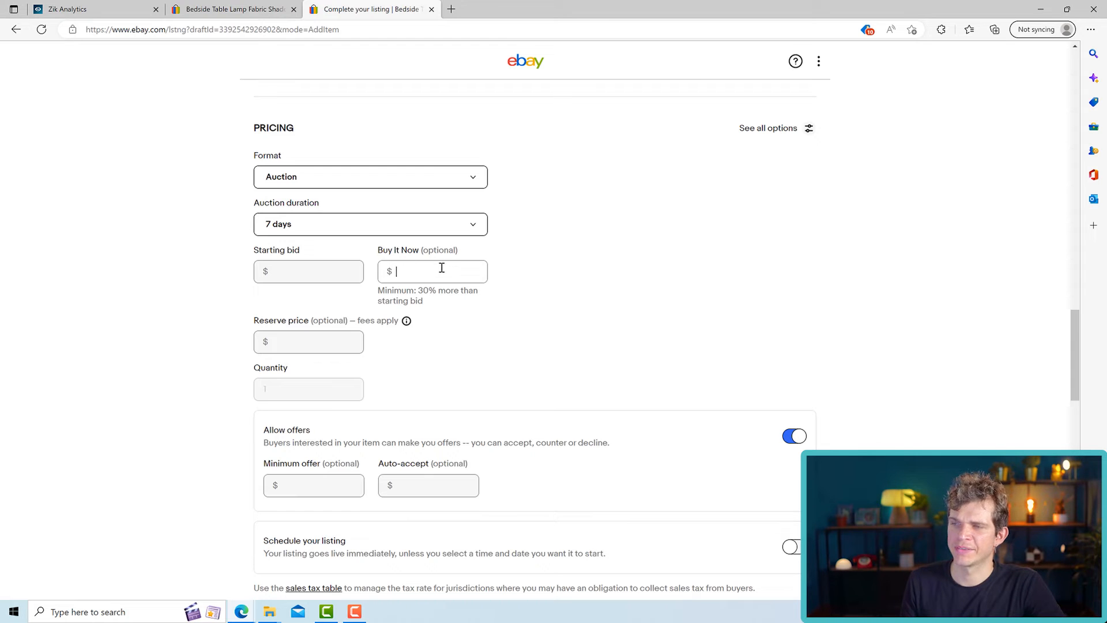
drag(377, 290, 456, 304)
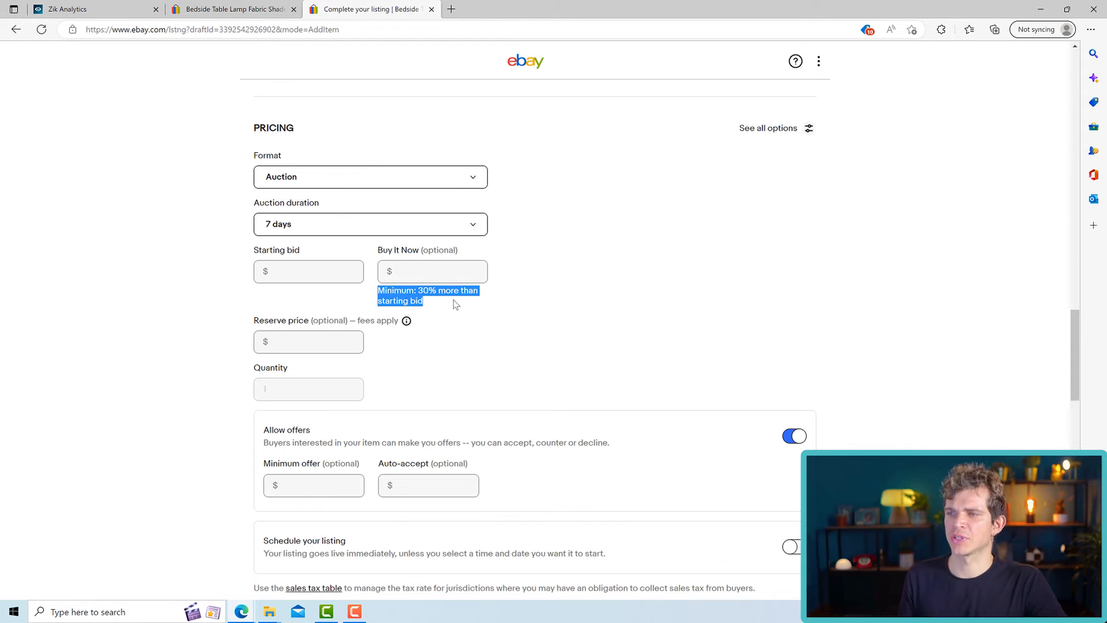
click(428, 334)
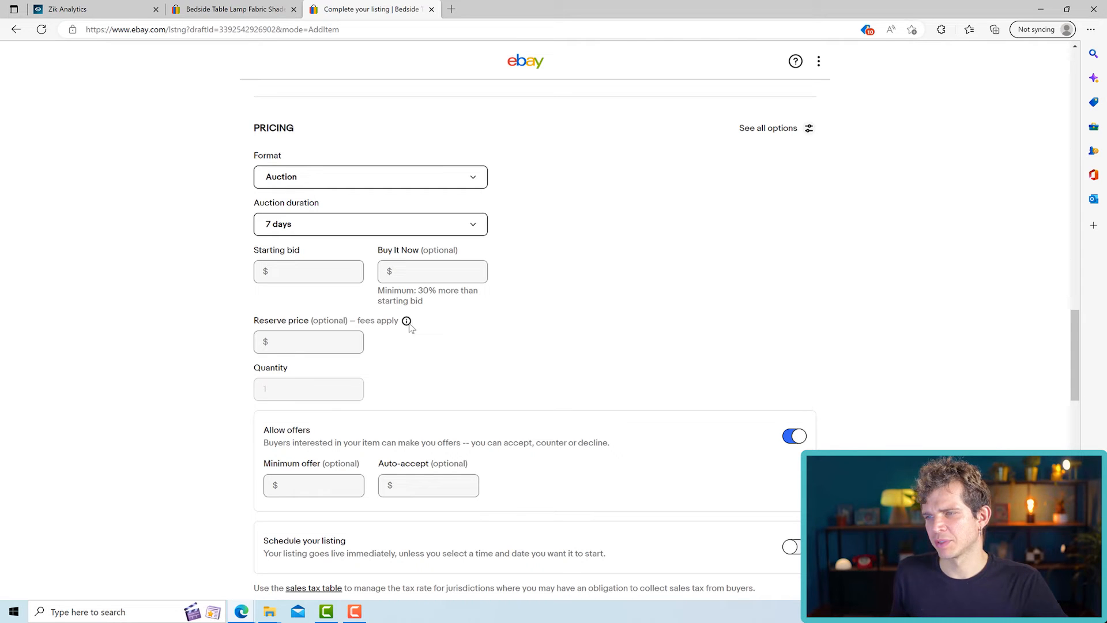
click(407, 321)
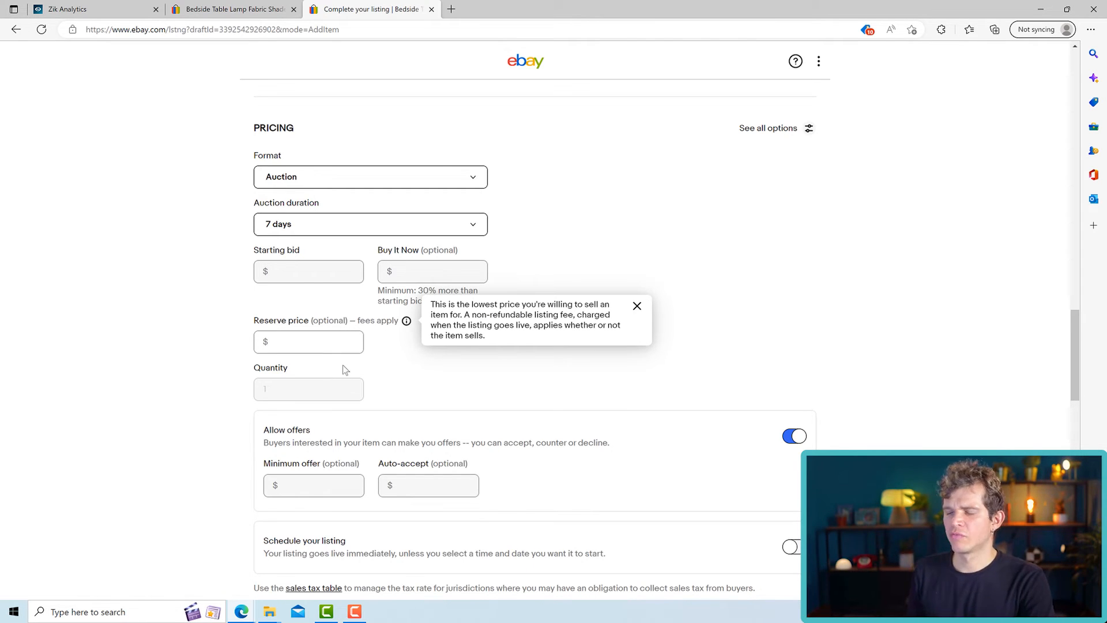
click(641, 306)
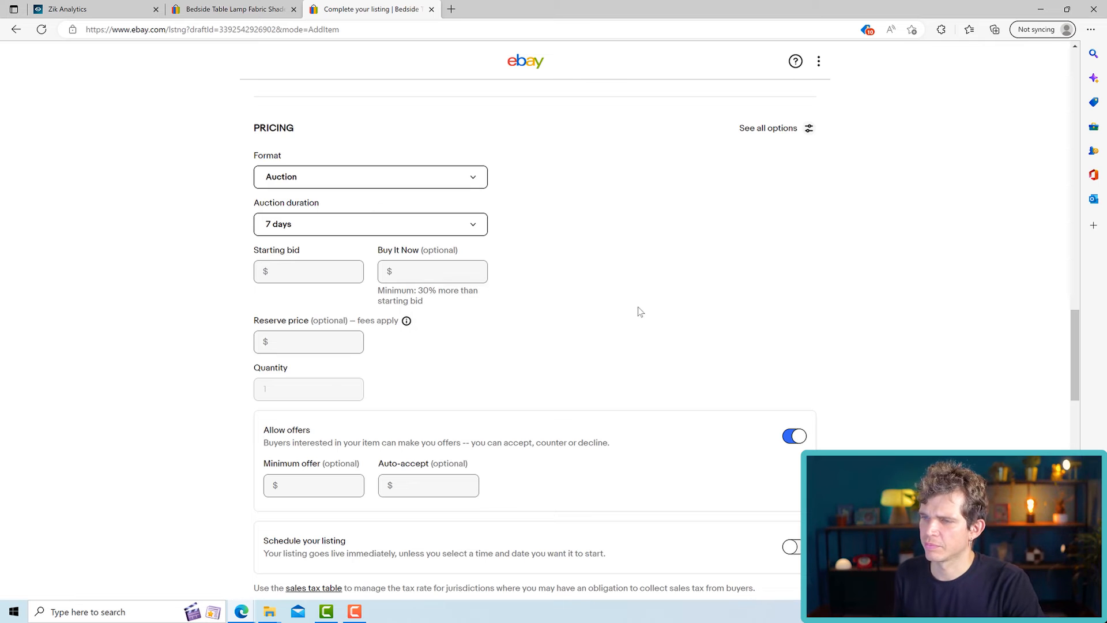
- Try switching the Allow offers option off and on for the auction
scroll(416, 440, down, 3)
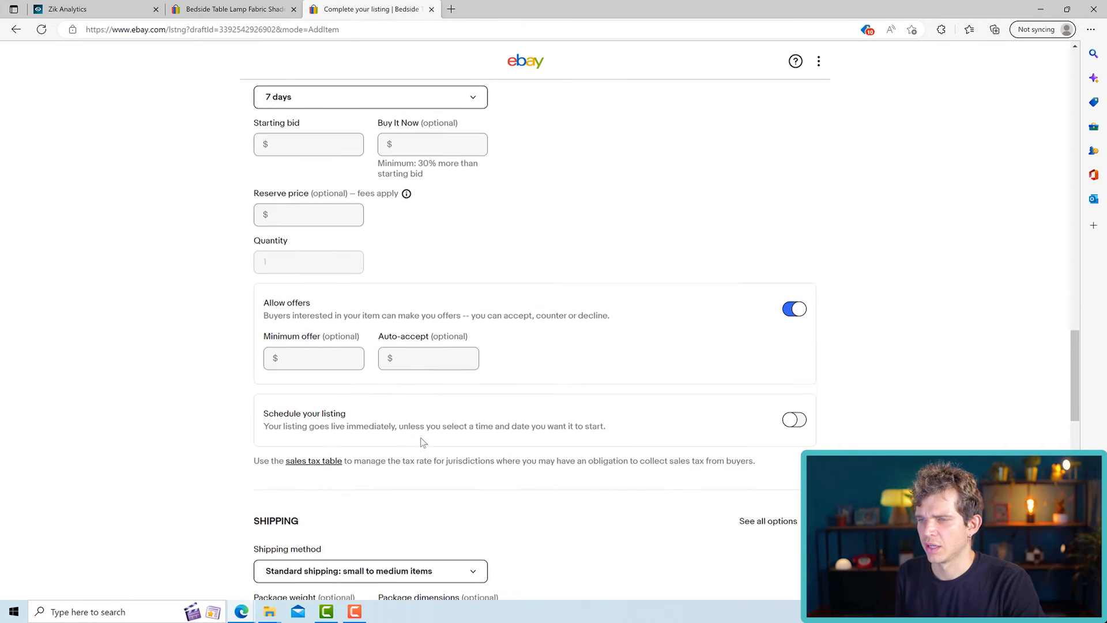
click(794, 270)
click(795, 271)
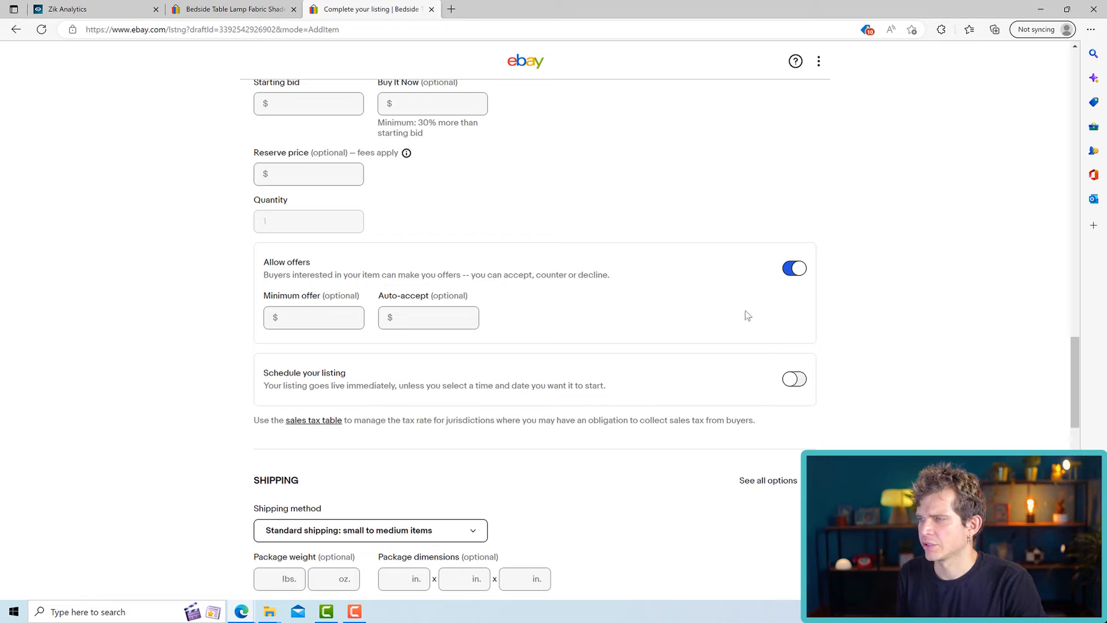
click(795, 270)
- Set the pricing format back to Buy It Now
scroll(577, 277, up, 5)
click(292, 344)
click(310, 392)
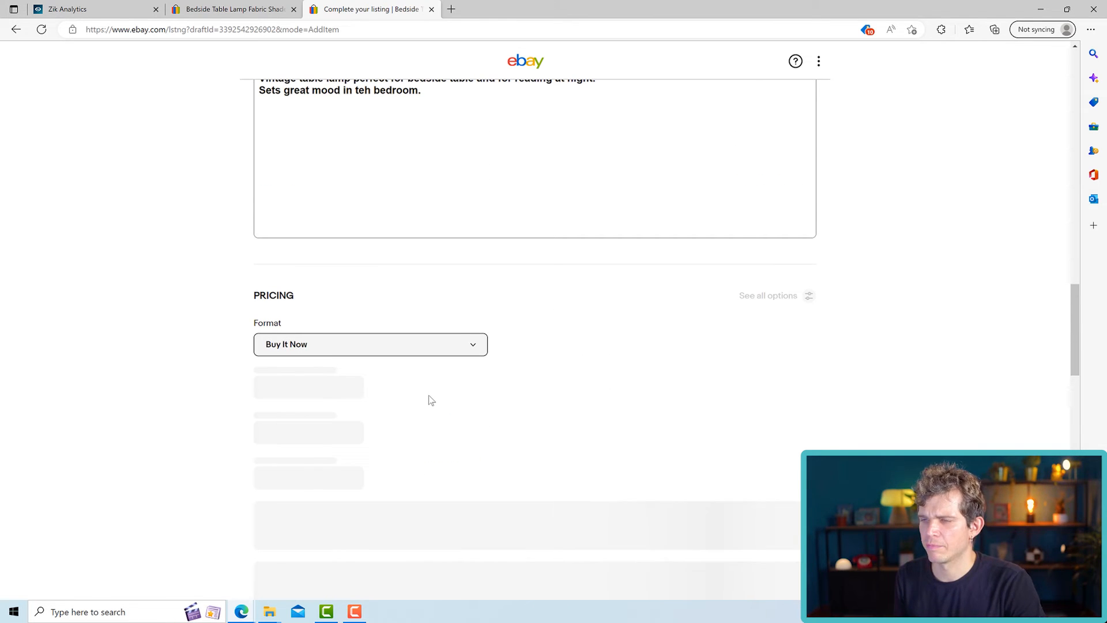
- Glance at the competing lamp listing and the Zik Analytics keyword page, and return to the listing draft
scroll(419, 411, down, 2)
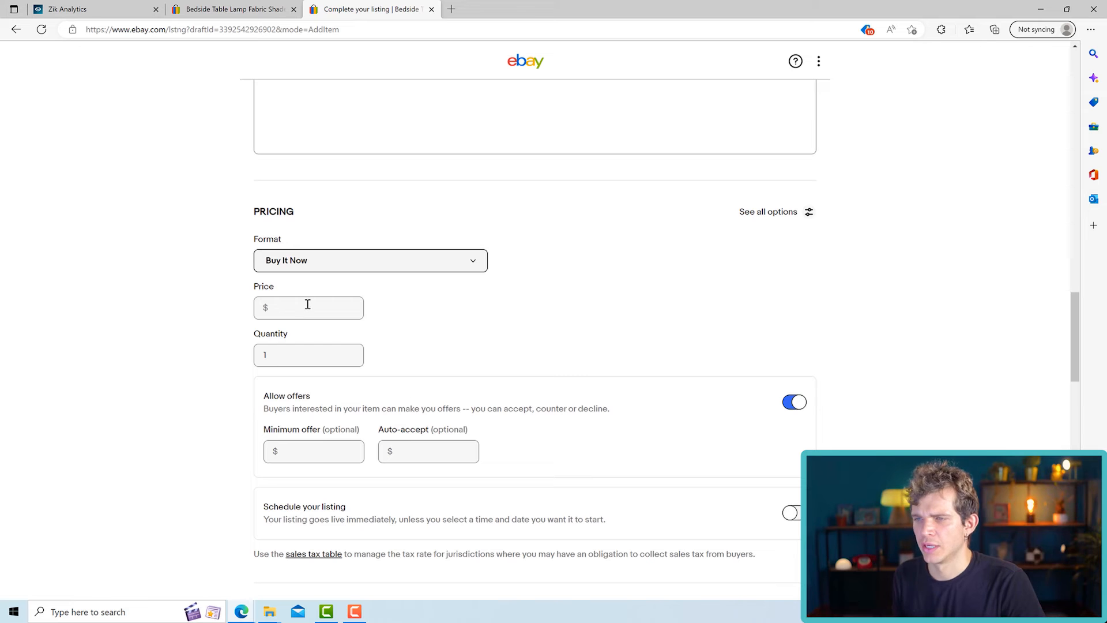
click(241, 9)
click(86, 9)
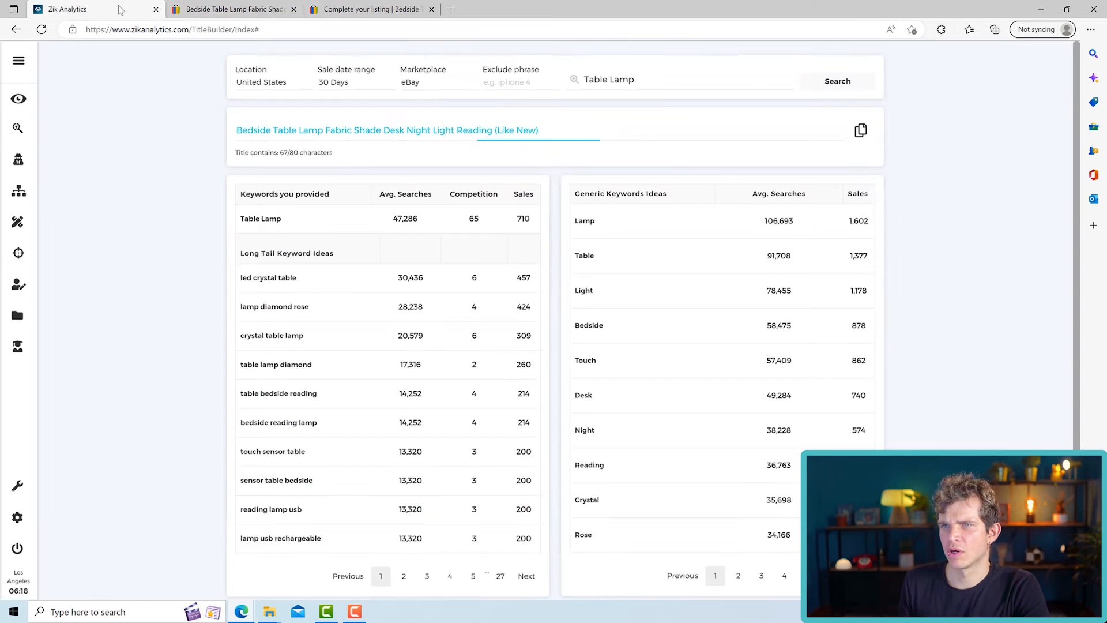
click(369, 9)
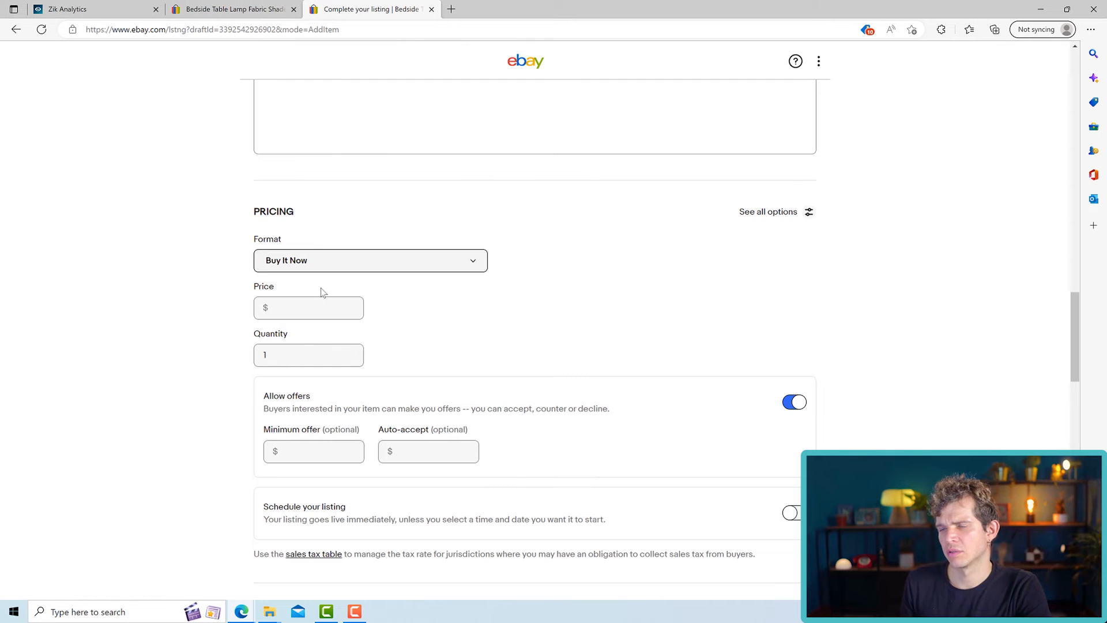
- Set the Buy It Now price to $999.00 and turn off Allow offers
click(325, 311)
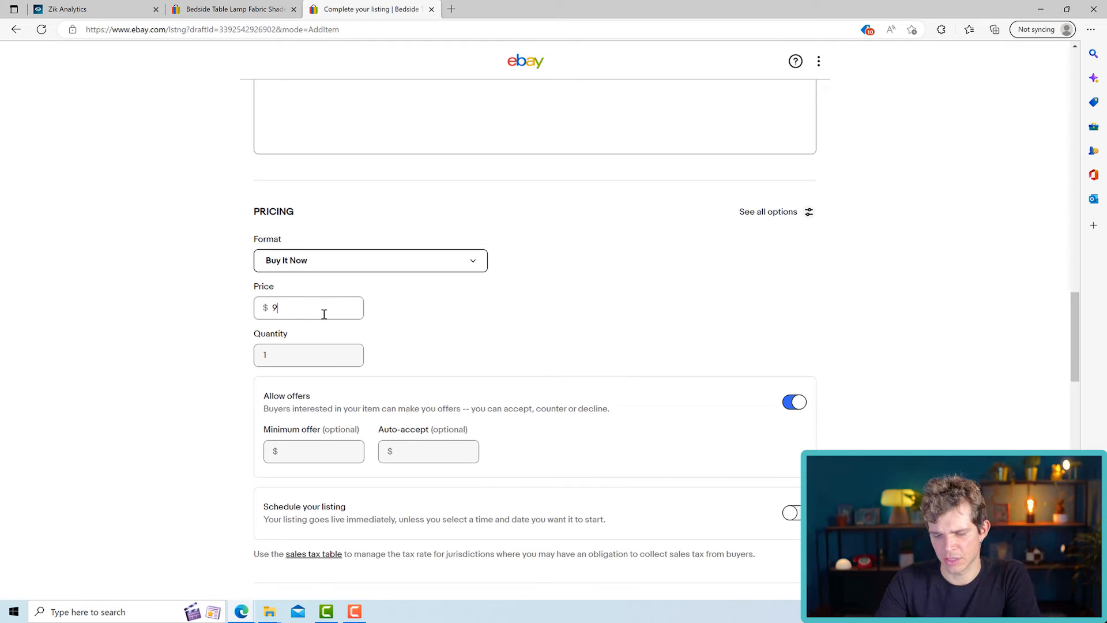
click(392, 364)
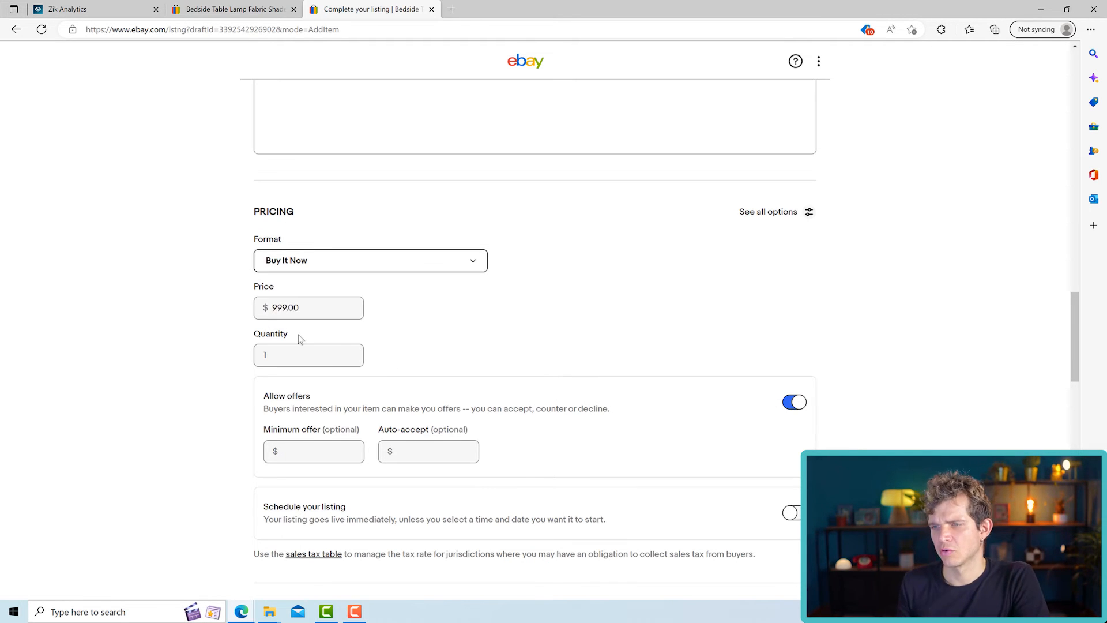
scroll(334, 335, down, 3)
scroll(337, 335, up, 2)
click(796, 319)
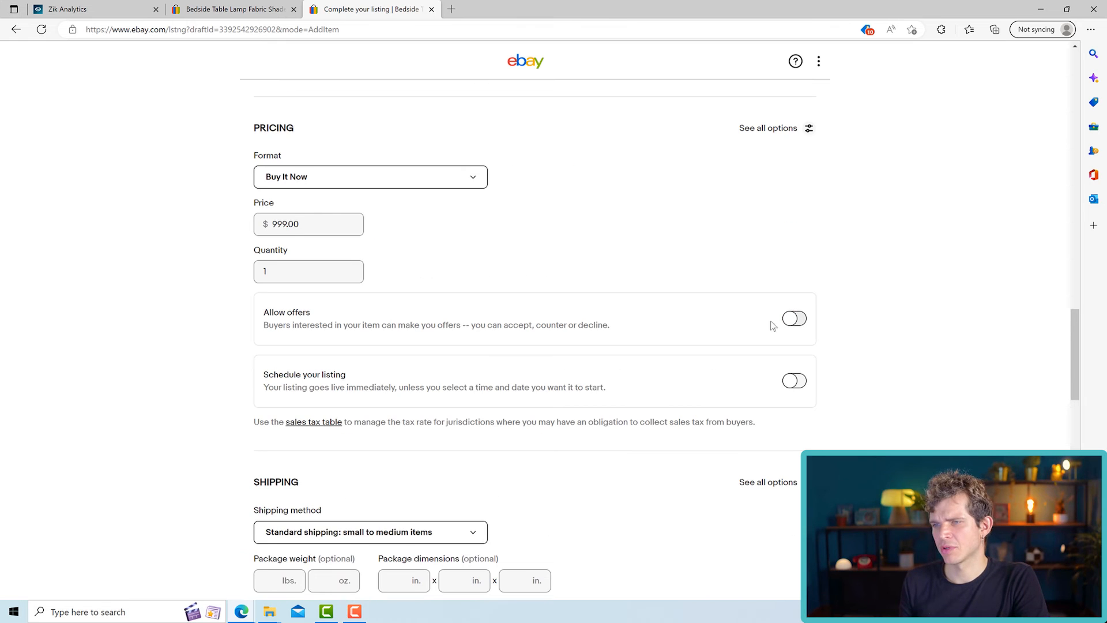
- Examine the shipping section's package weight and dimensions fields, the domestic cost type choices, and the rate table and handling time settings
scroll(211, 330, down, 1)
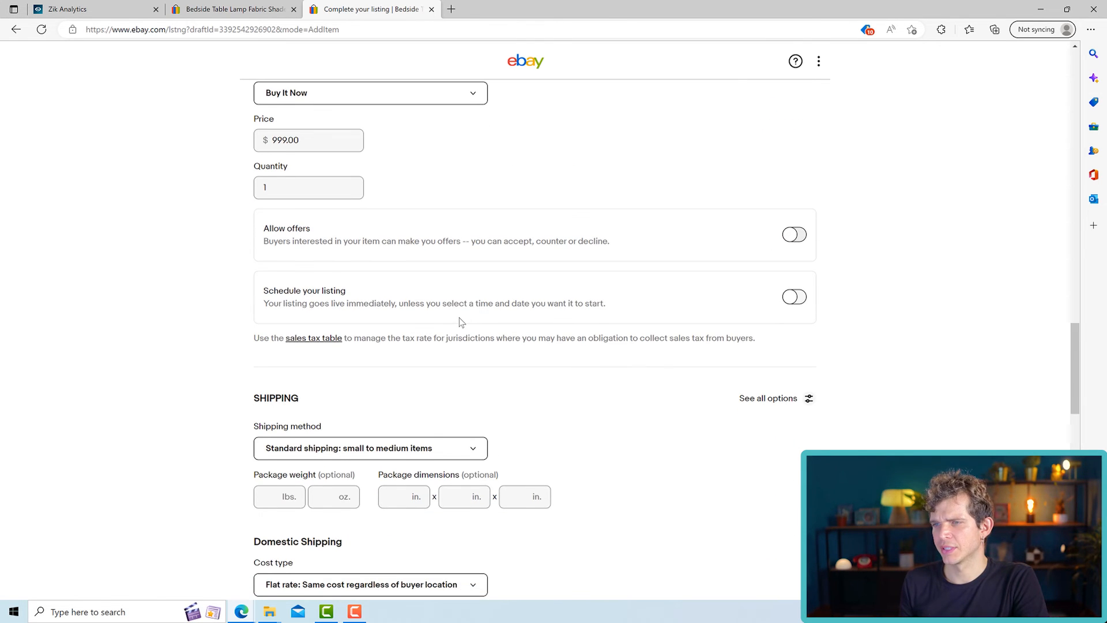
scroll(461, 322, down, 4)
scroll(465, 267, up, 1)
scroll(434, 258, down, 1)
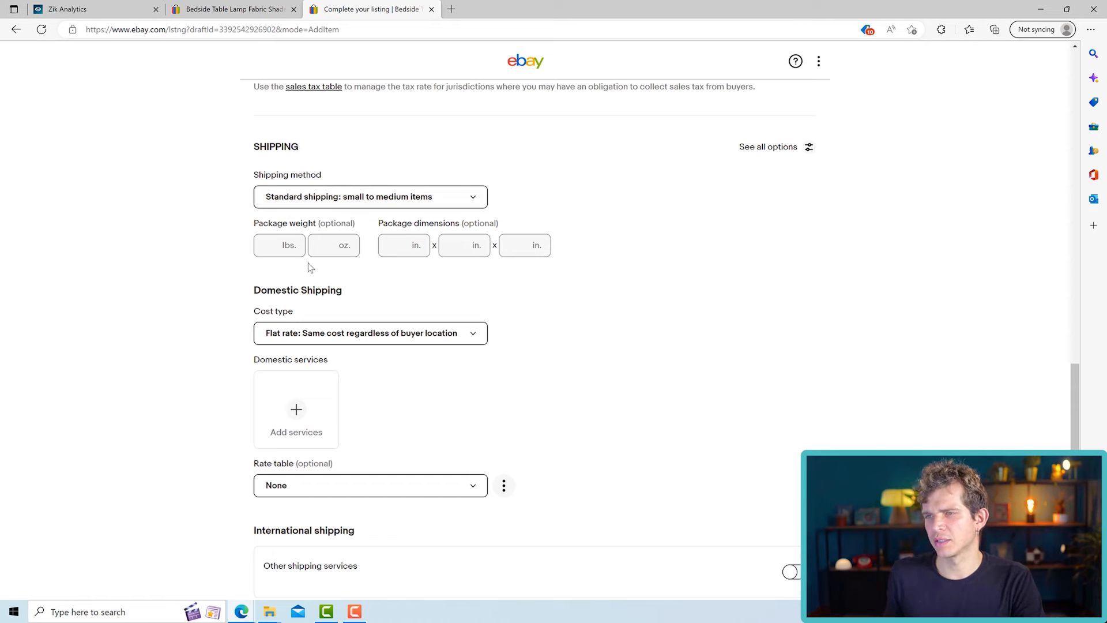
drag(264, 222, 465, 224)
click(496, 223)
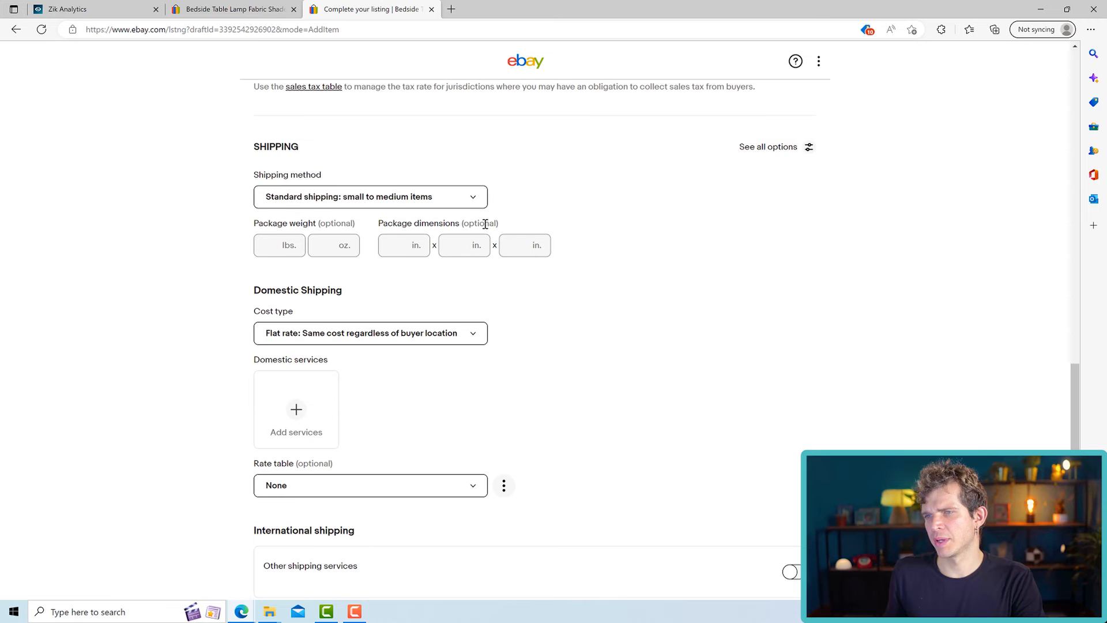
scroll(485, 224, down, 3)
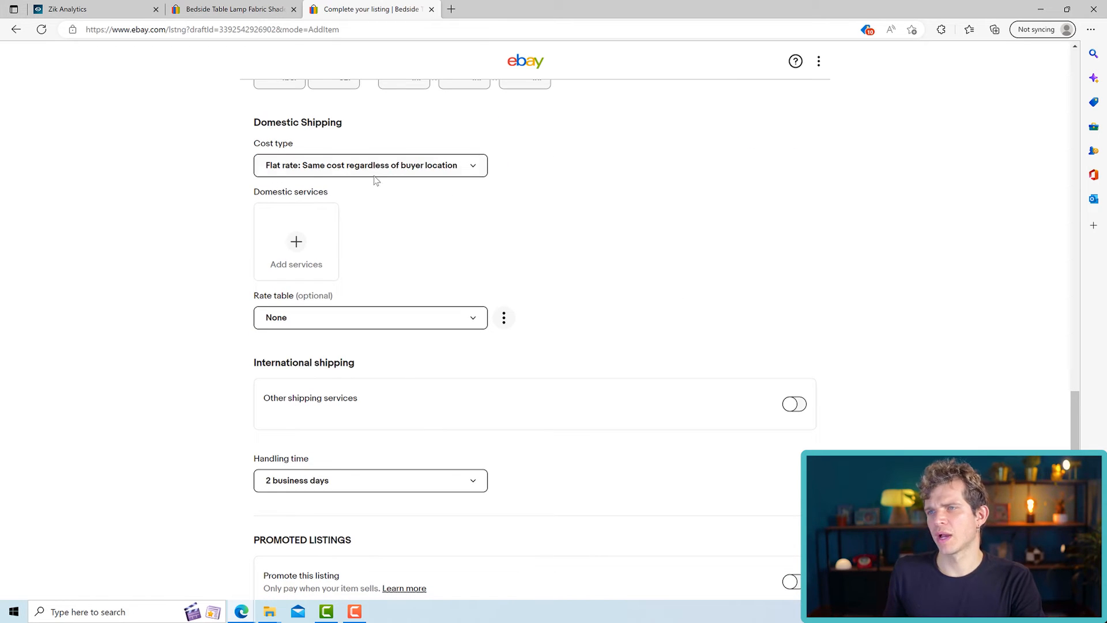
click(303, 169)
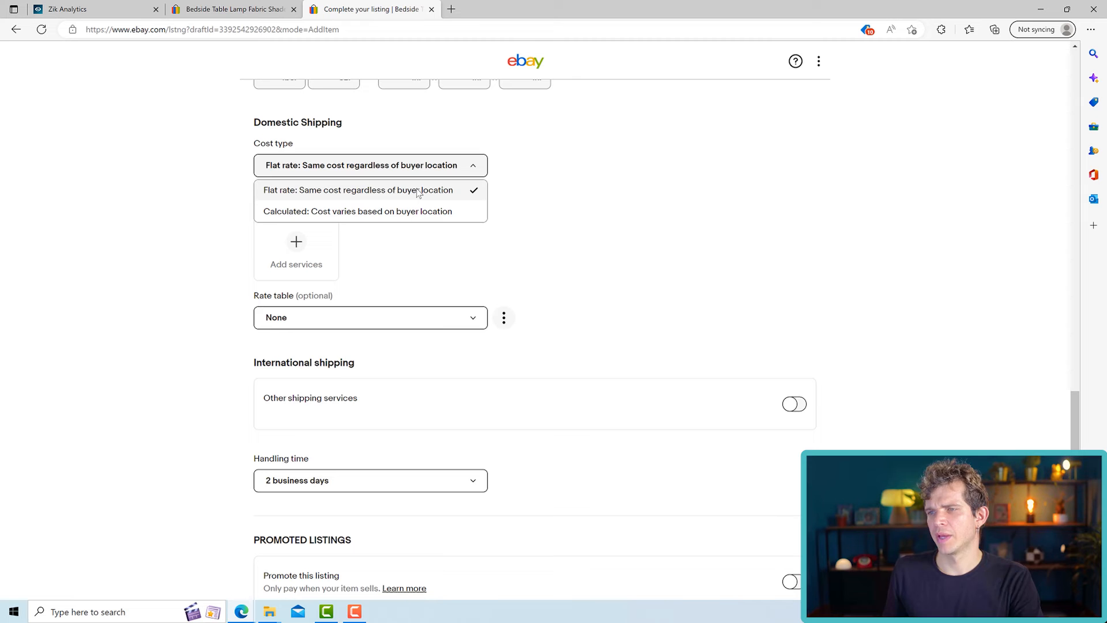
click(559, 193)
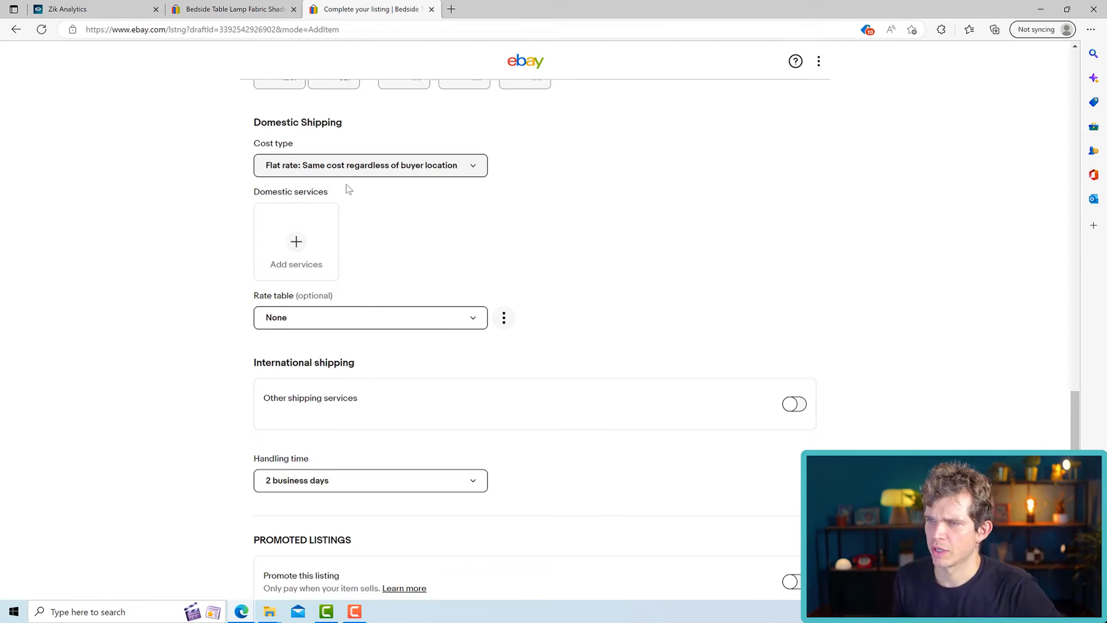
scroll(349, 191, down, 2)
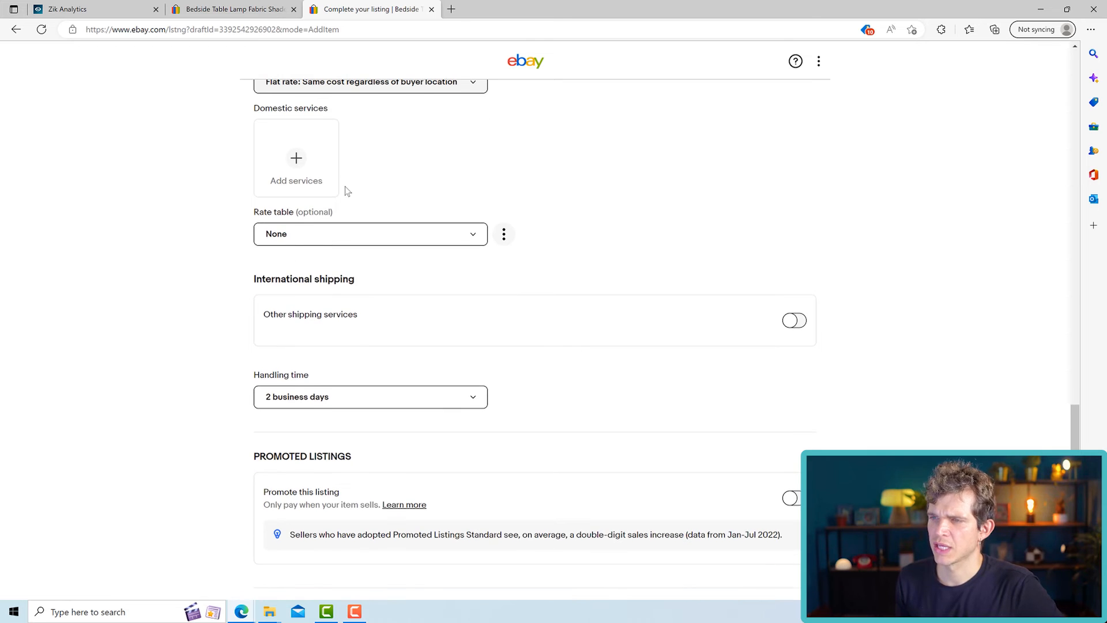
- Add USPS Parcel Select Ground, Economy Shipping, USPS Retail Ground and FedEx Ground Economy as the listing's domestic shipping services
click(302, 235)
click(301, 235)
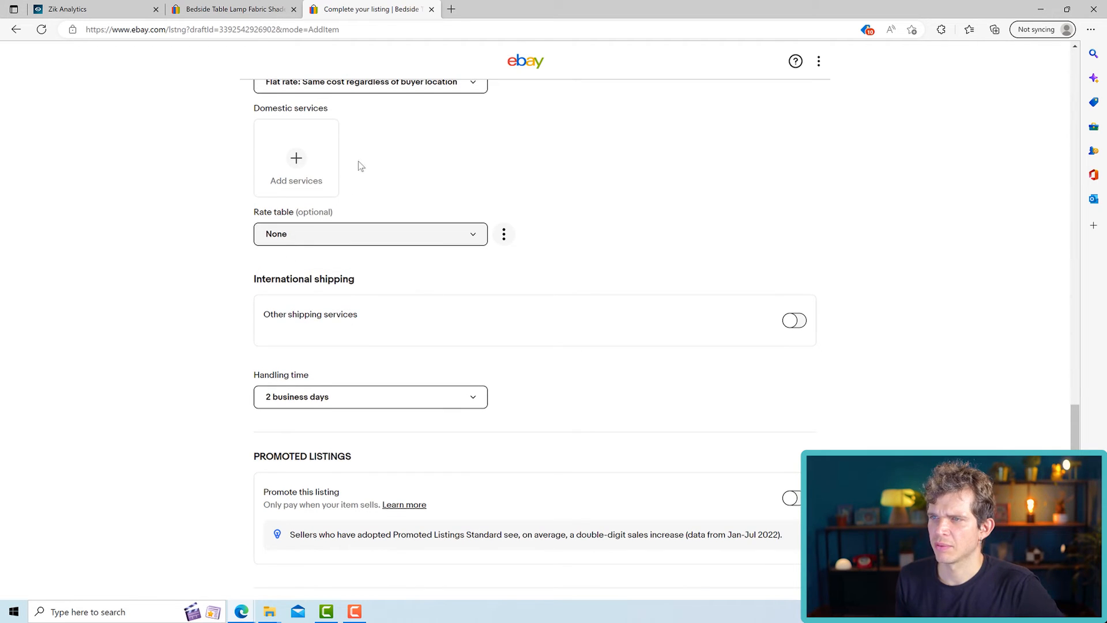
click(290, 154)
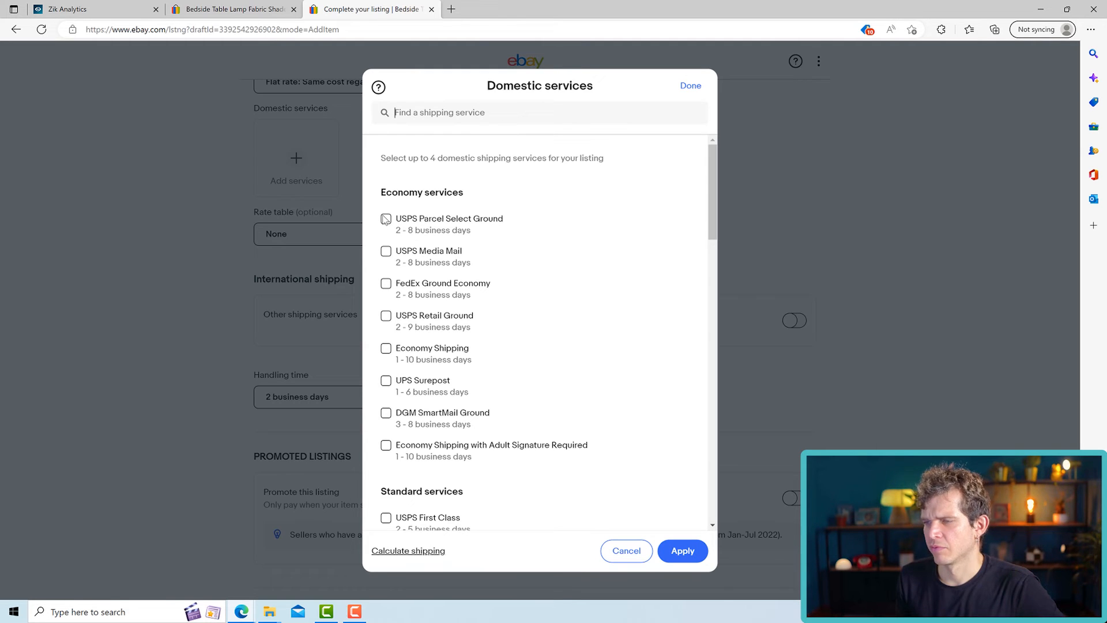
click(386, 219)
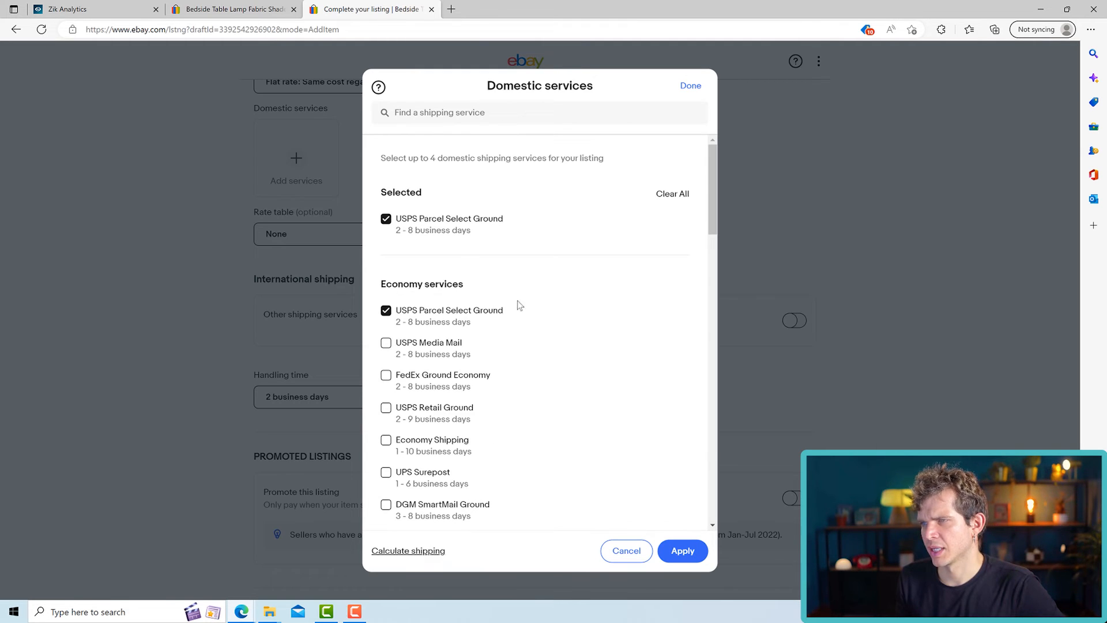
scroll(593, 442, down, 1)
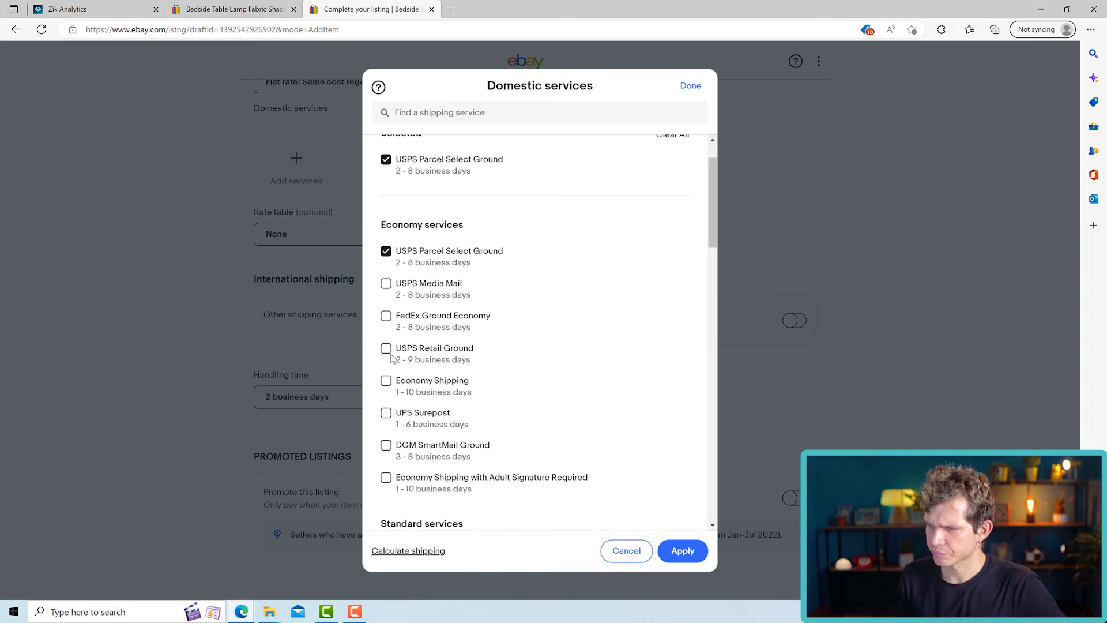
click(387, 382)
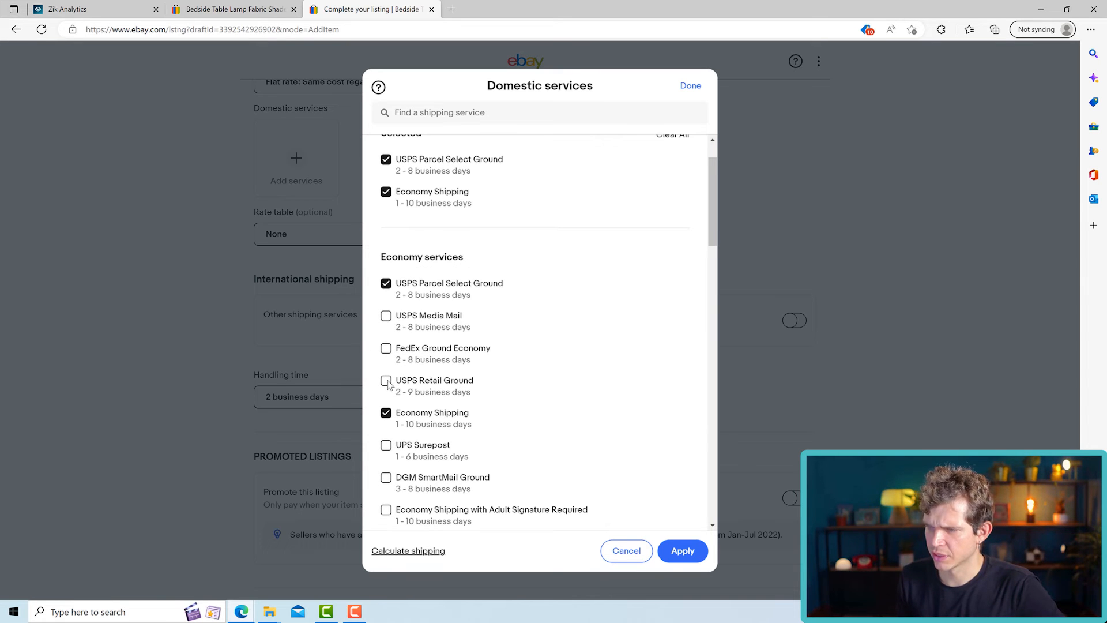
click(386, 382)
click(387, 383)
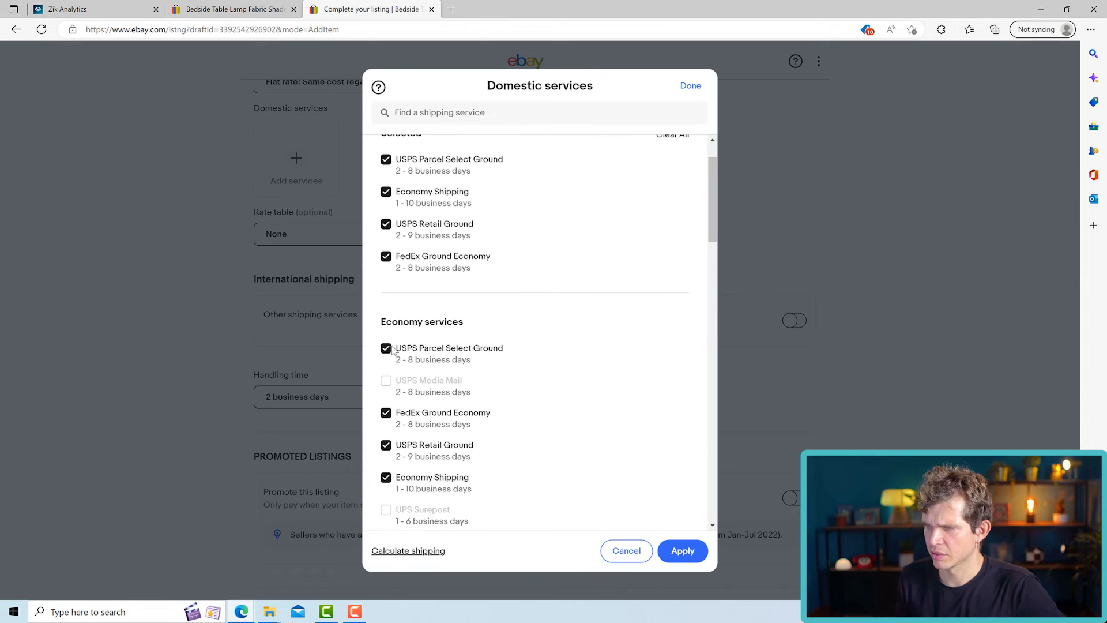
click(684, 551)
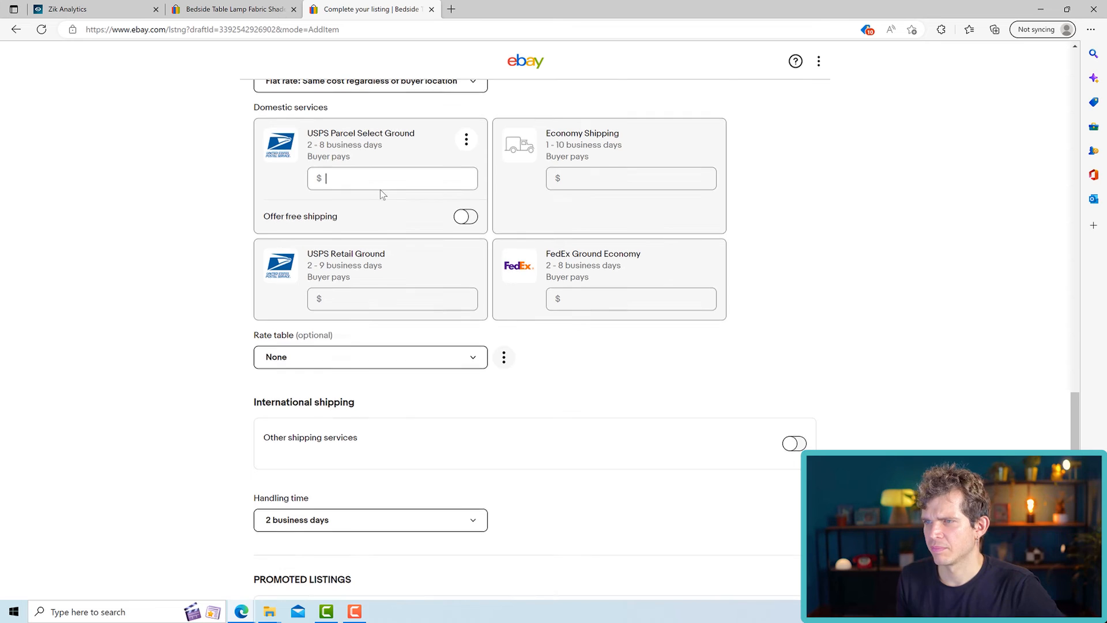
- Offer free shipping on USPS Parcel Select Ground and delete the Economy Shipping, USPS Retail Ground and FedEx Ground Economy services
scroll(380, 189, up, 3)
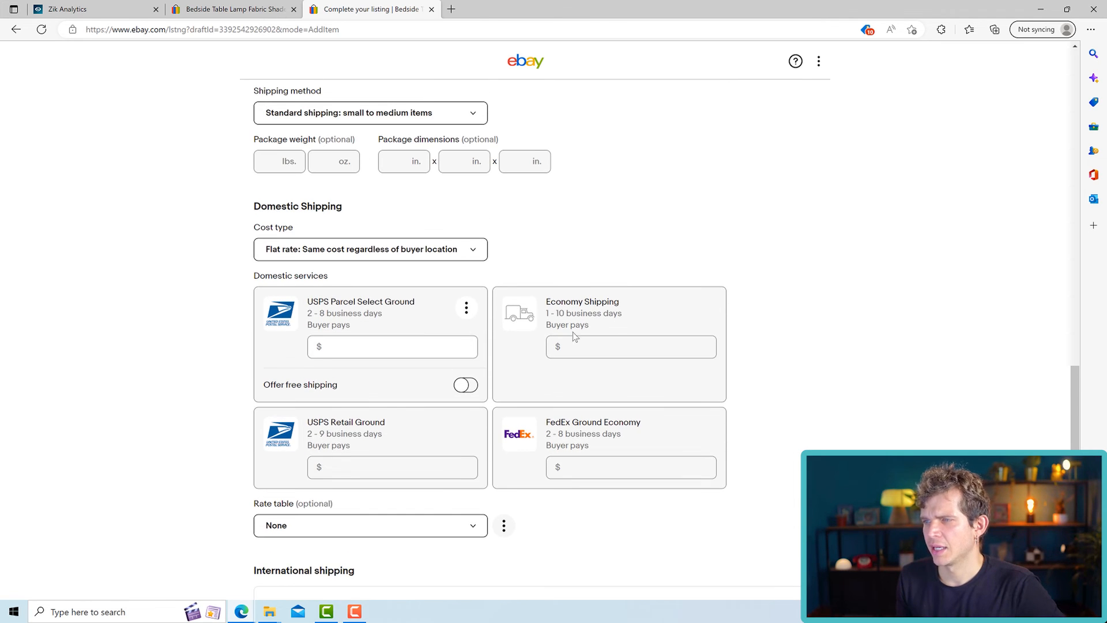
click(467, 385)
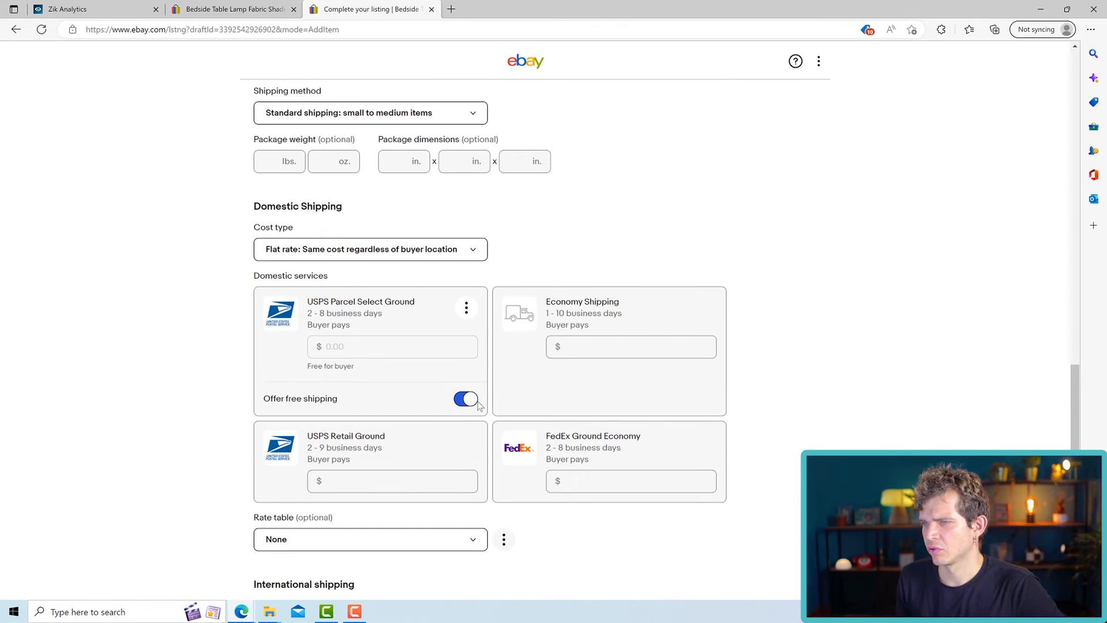
click(705, 308)
click(680, 334)
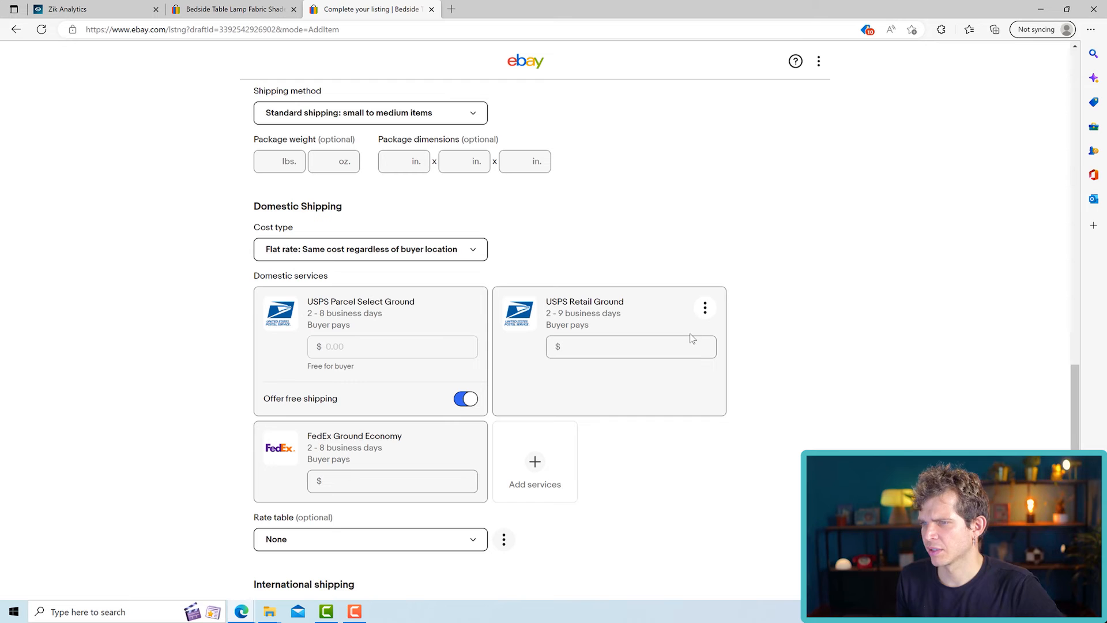
click(705, 308)
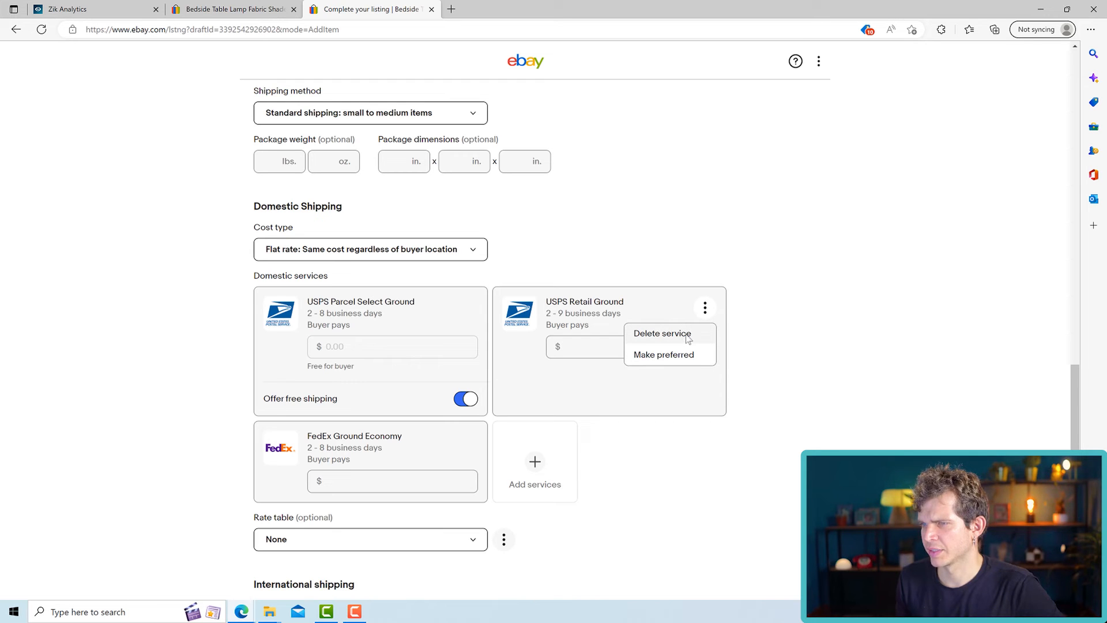
click(663, 334)
click(705, 308)
click(669, 333)
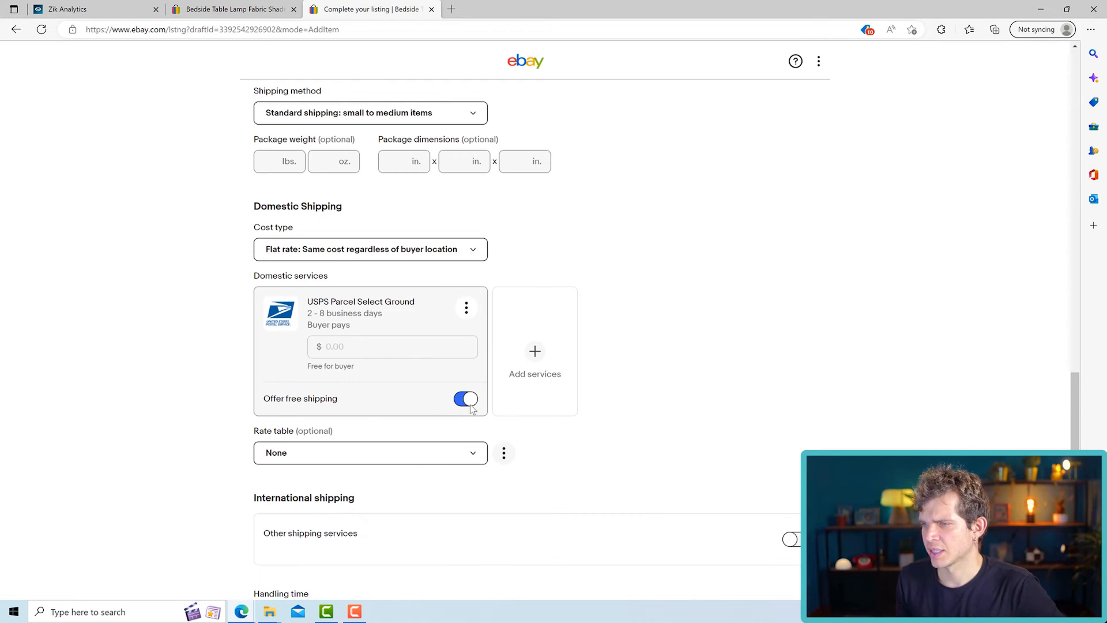
- Set the Buy It Now price to $13 in the pricing section
scroll(414, 402, up, 6)
scroll(407, 330, down, 5)
scroll(461, 352, up, 7)
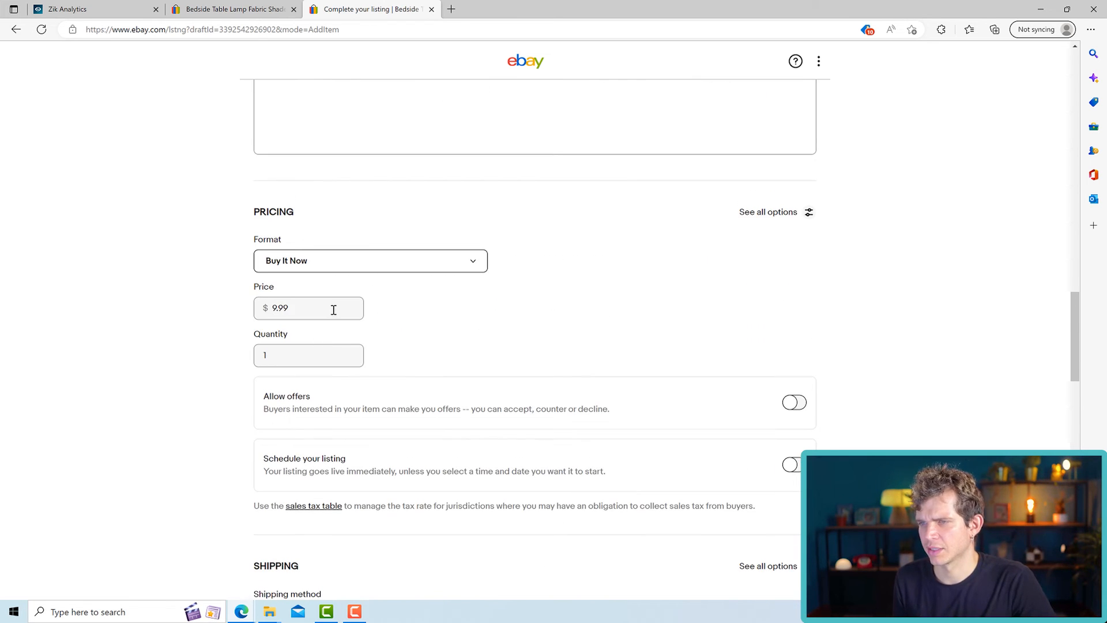
scroll(404, 335, down, 5)
scroll(462, 398, down, 4)
scroll(415, 323, up, 6)
drag(298, 140, 275, 140)
click(296, 156)
click(282, 146)
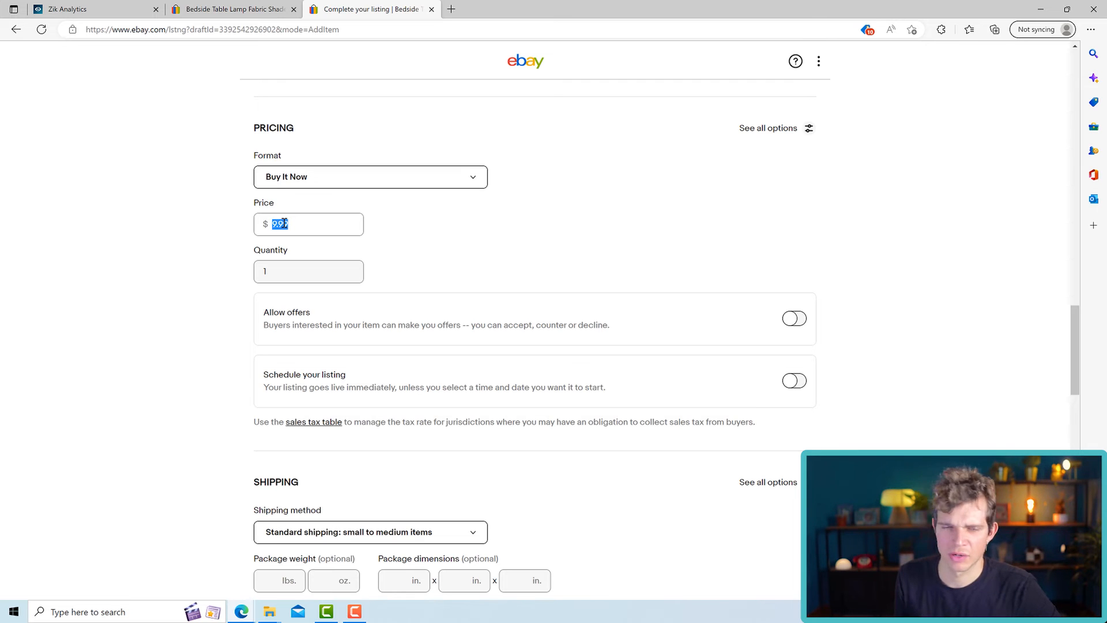
click(284, 224)
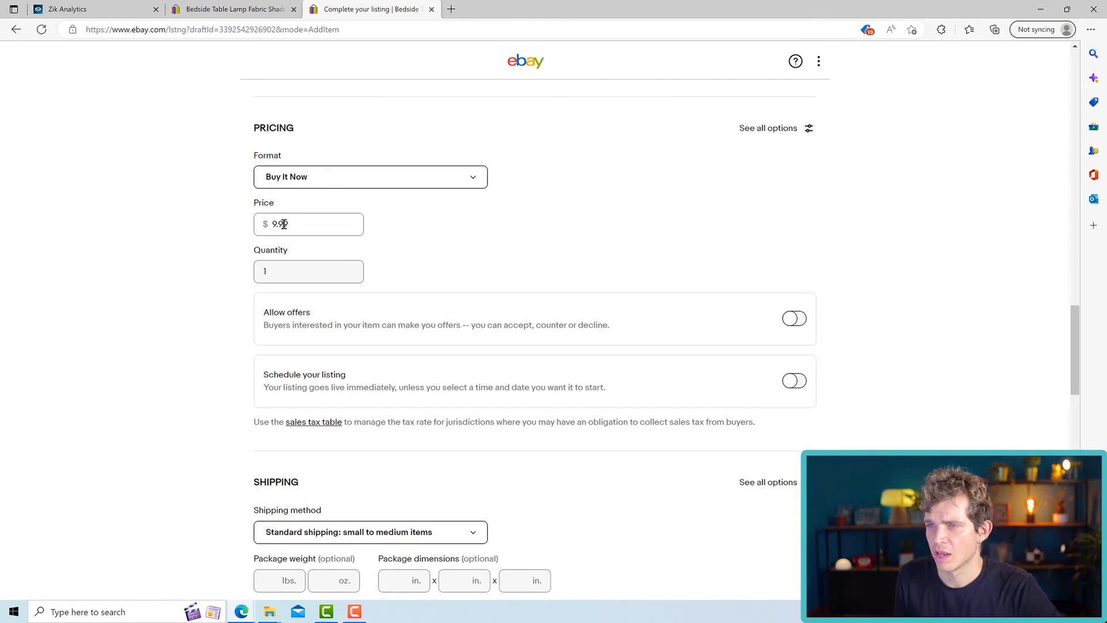
drag(289, 227, 252, 231)
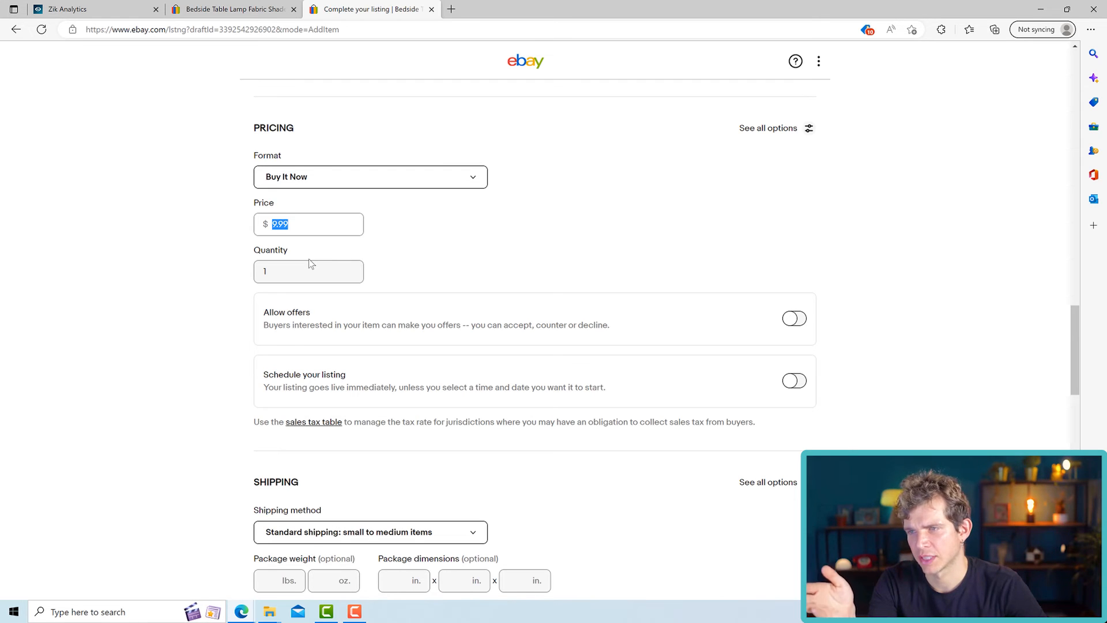
text(13)
click(470, 217)
- Set the shipping handling time to 1 business day
scroll(503, 238, down, 7)
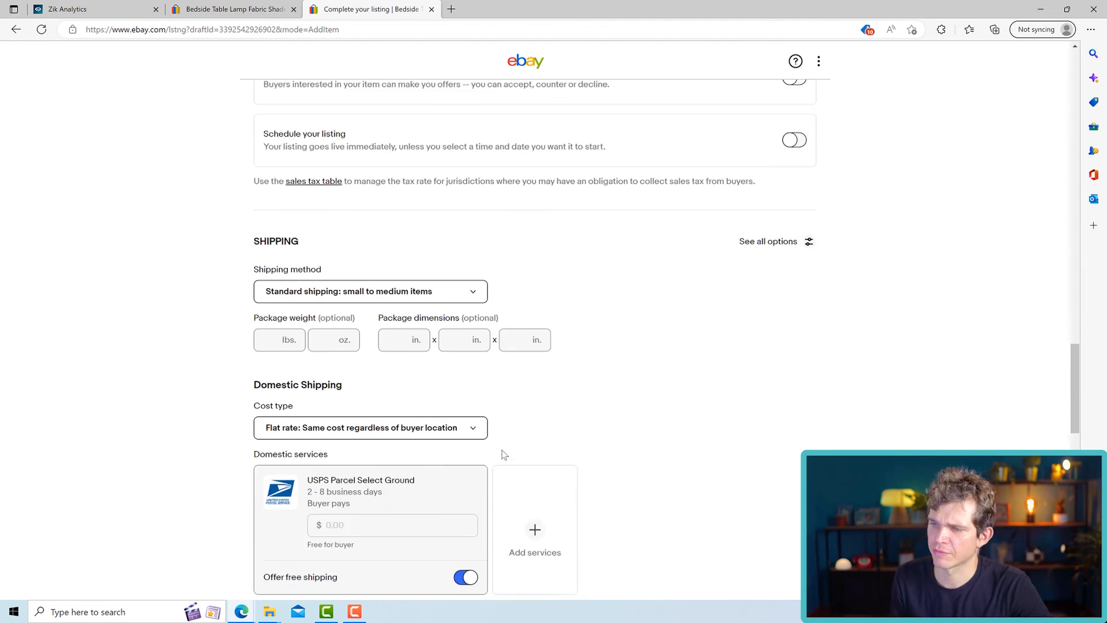
scroll(381, 496, down, 2)
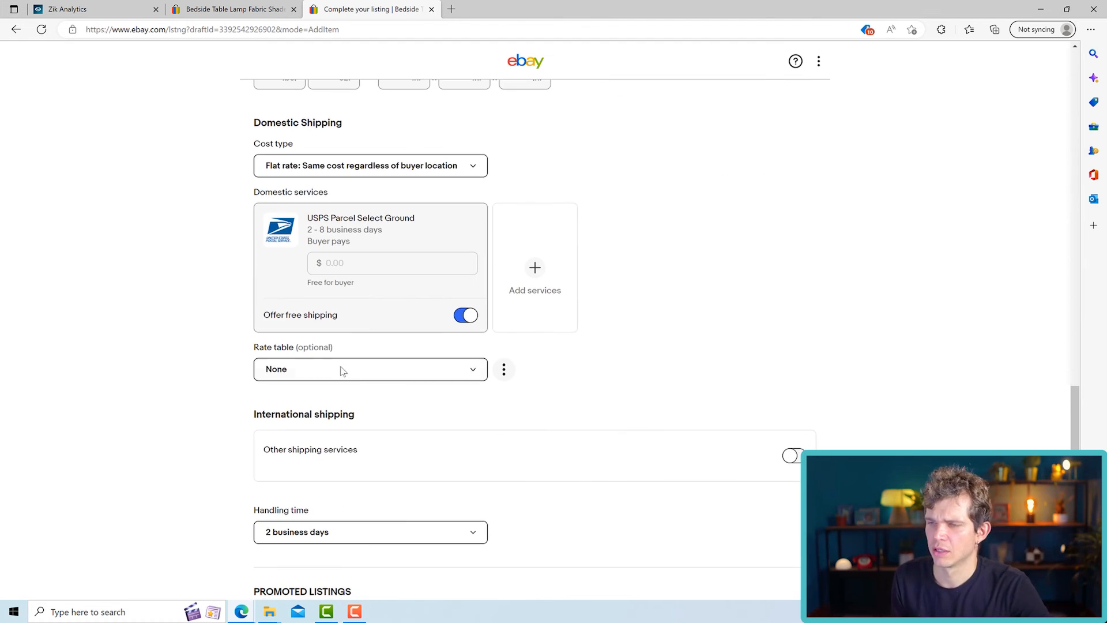
scroll(416, 374, down, 1)
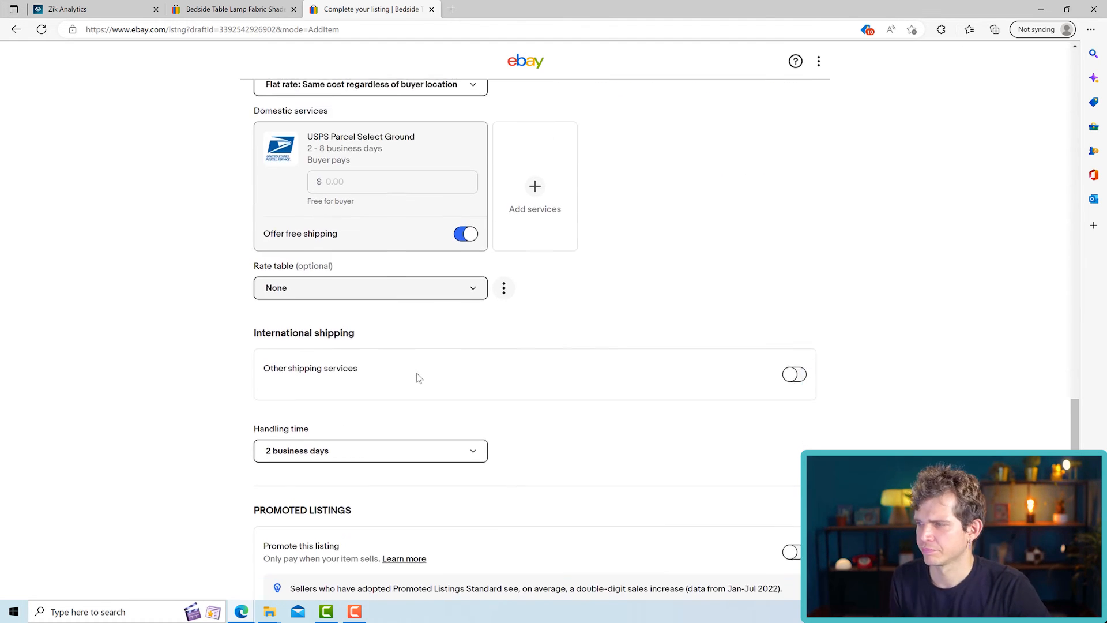
scroll(384, 305, down, 3)
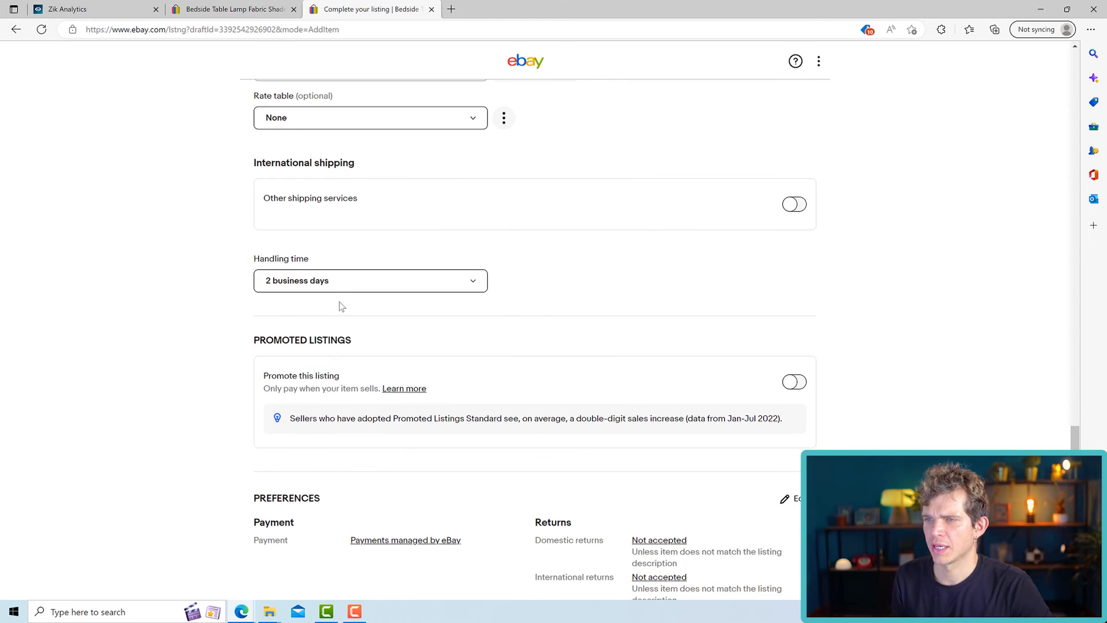
click(346, 282)
click(327, 328)
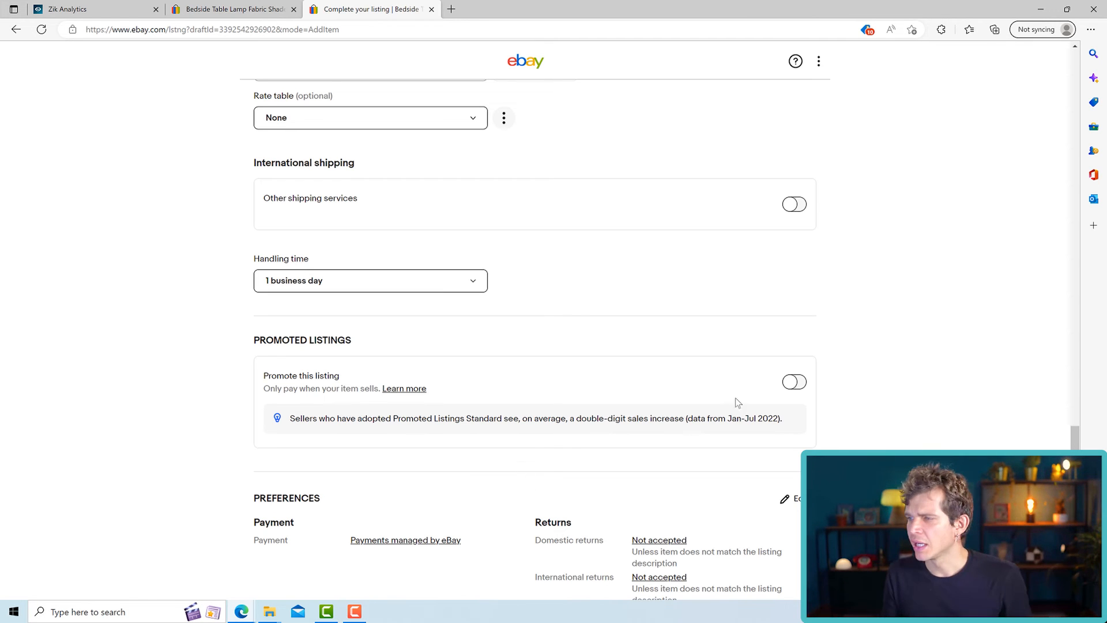
- Turn on promotion for the listing and set its ad rate to 2%
click(794, 382)
scroll(373, 341, down, 3)
double_click(338, 303)
drag(334, 302, 367, 308)
click(348, 308)
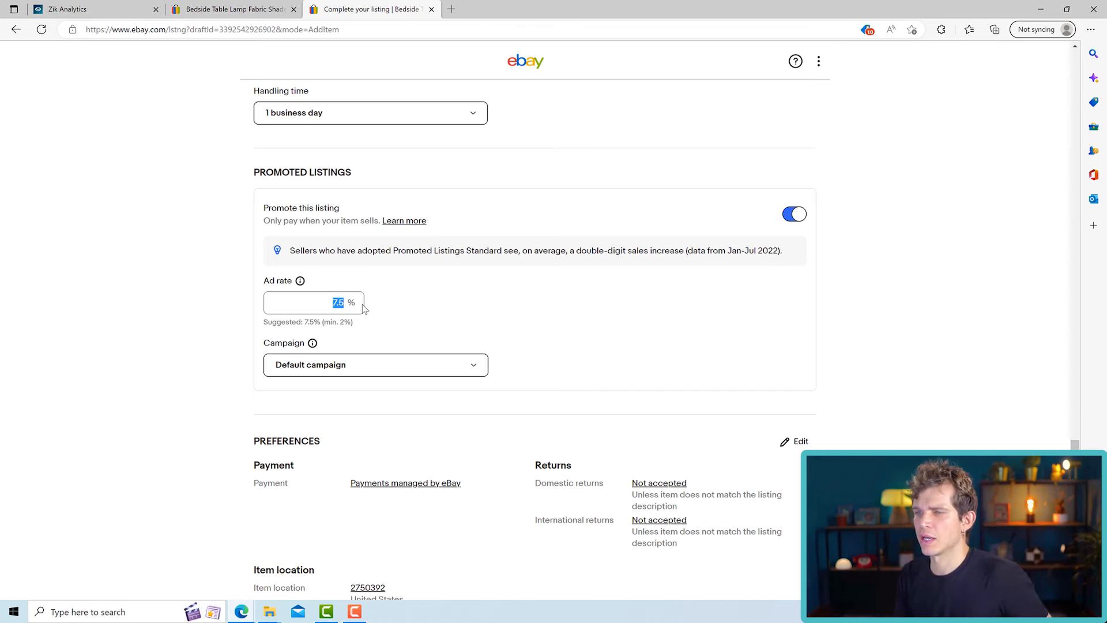
text(2)
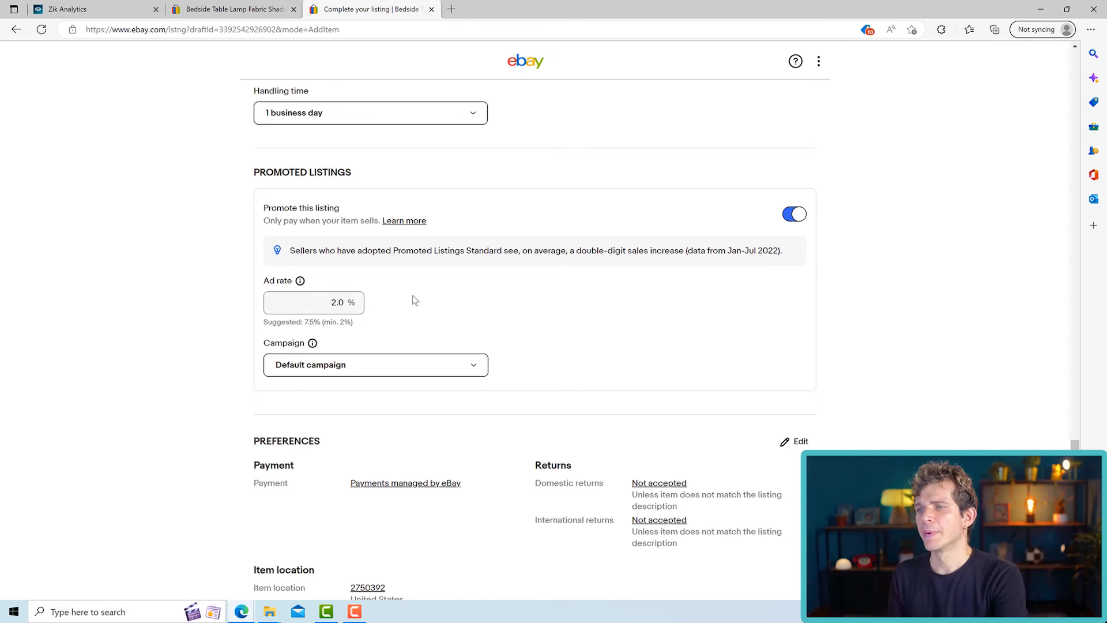
- Turn off promotion for the listing, switching it on once more in between to check the ad rate
click(799, 218)
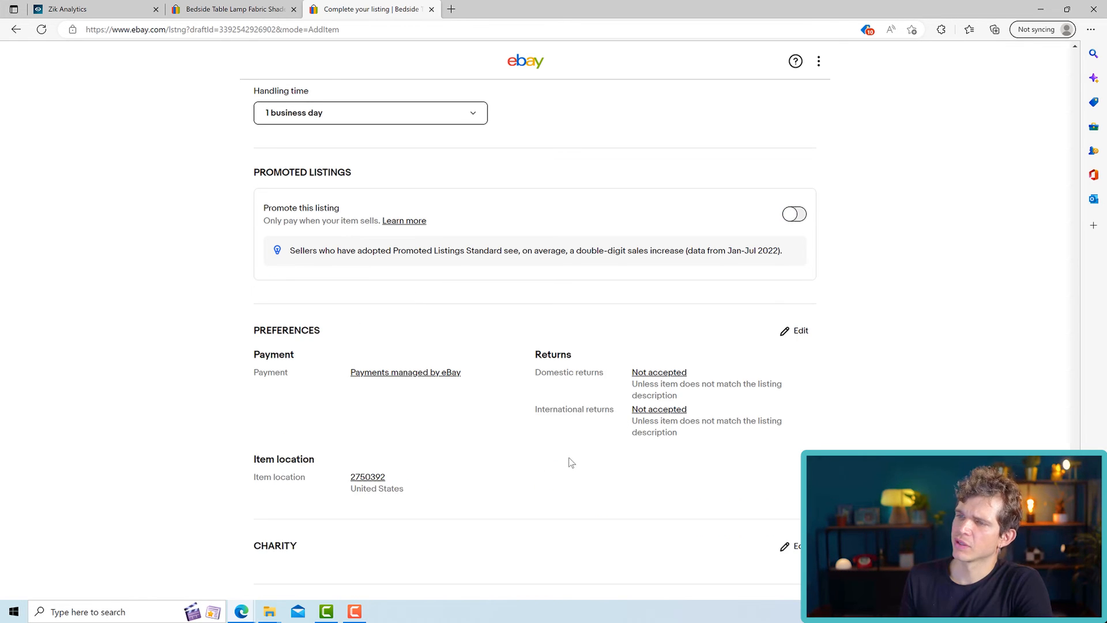
scroll(568, 458, up, 3)
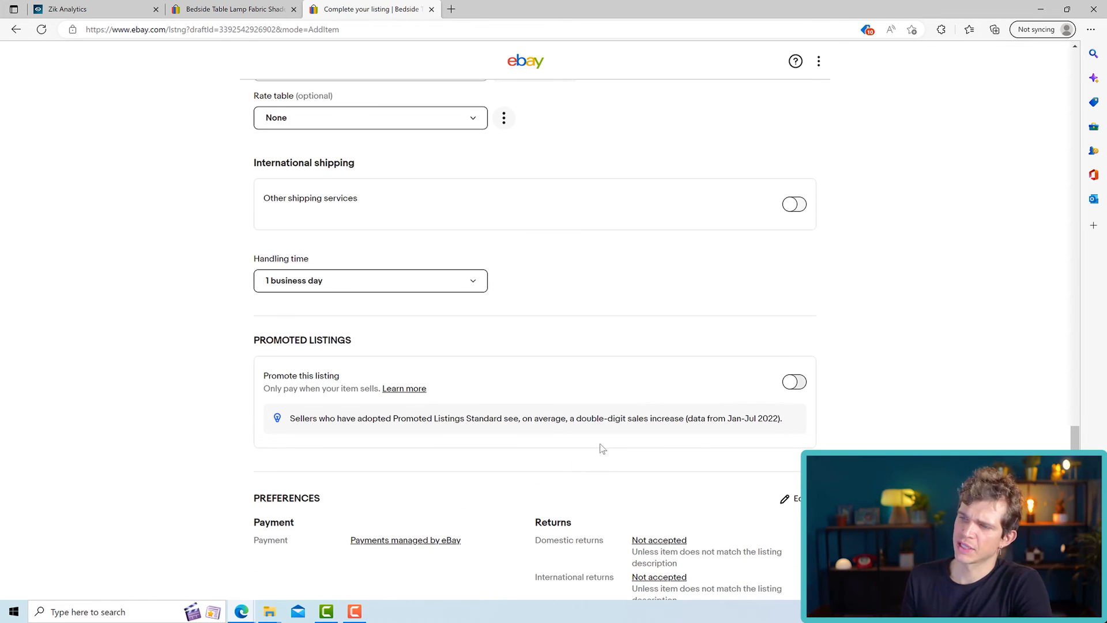
click(795, 384)
click(315, 468)
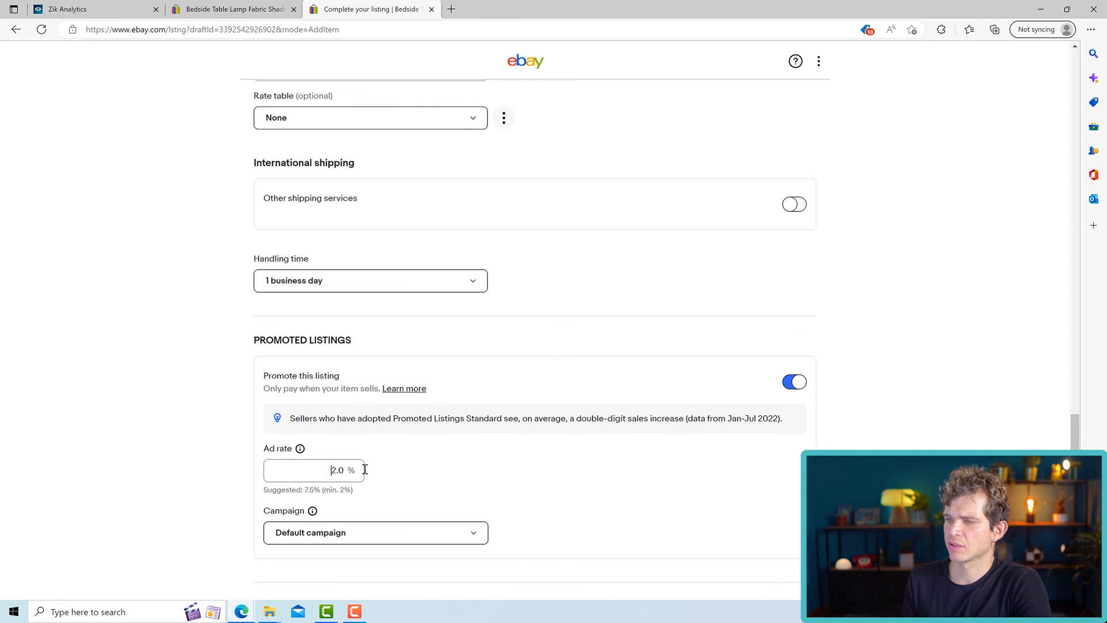
click(795, 392)
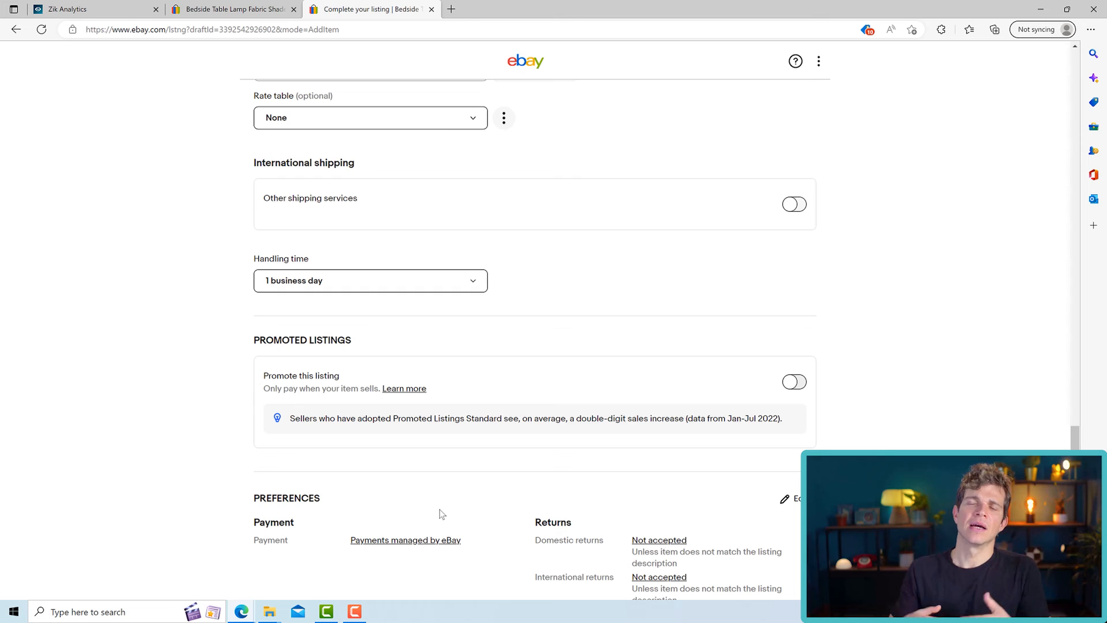
- Review the draft's offer, shipping, handling time, promotion and preferences settings
scroll(460, 469, up, 10)
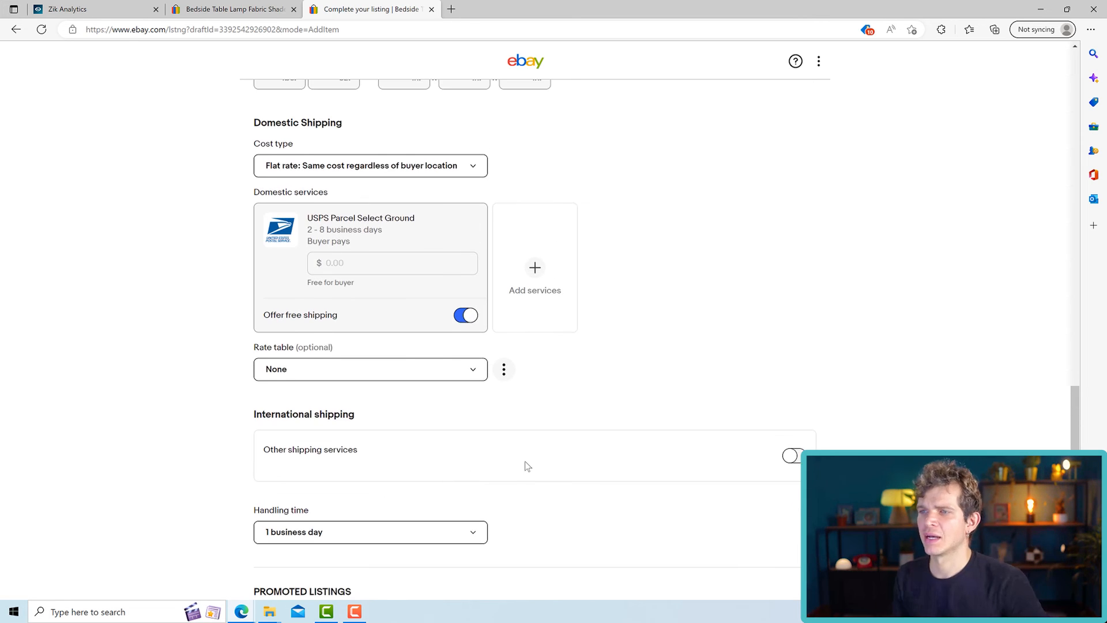
scroll(529, 463, down, 15)
scroll(544, 462, up, 14)
scroll(535, 454, up, 12)
scroll(536, 453, down, 15)
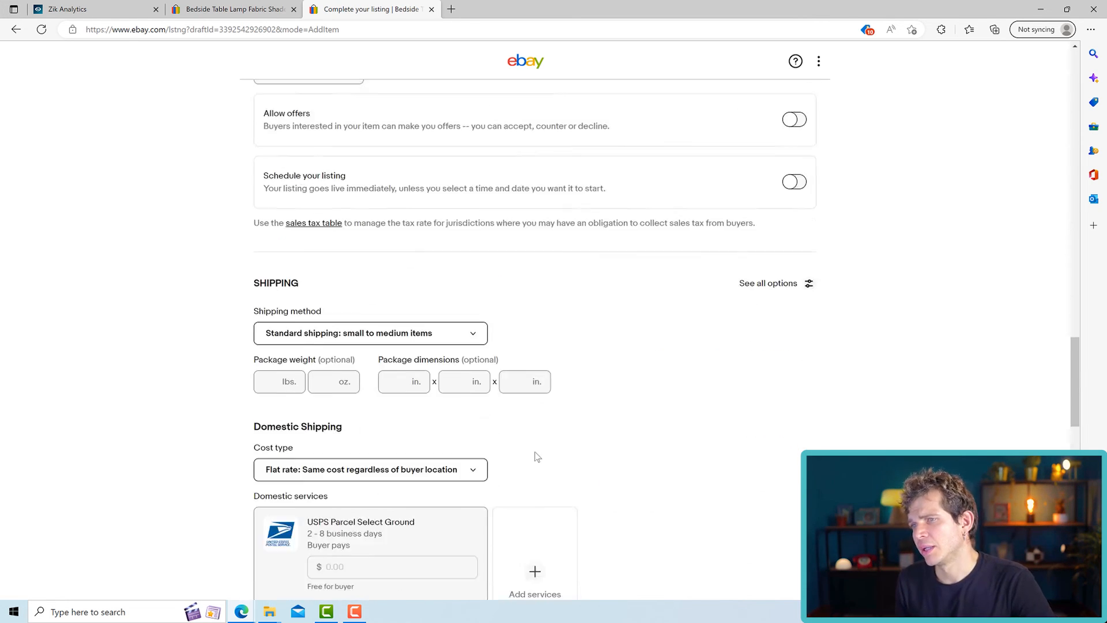
scroll(541, 456, down, 8)
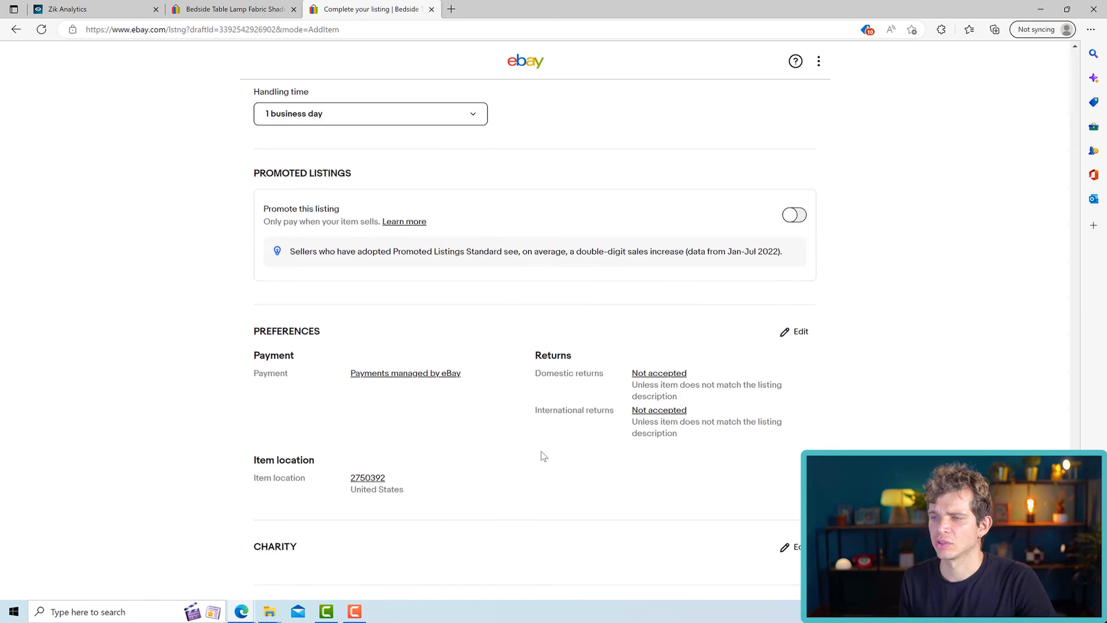
scroll(542, 455, up, 5)
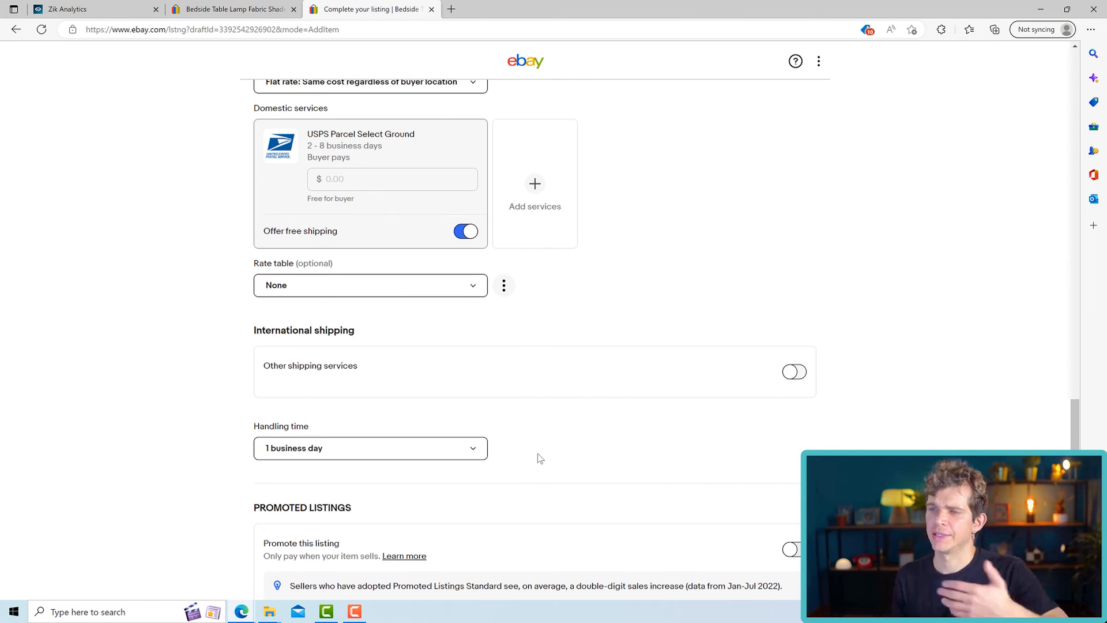
scroll(537, 458, down, 6)
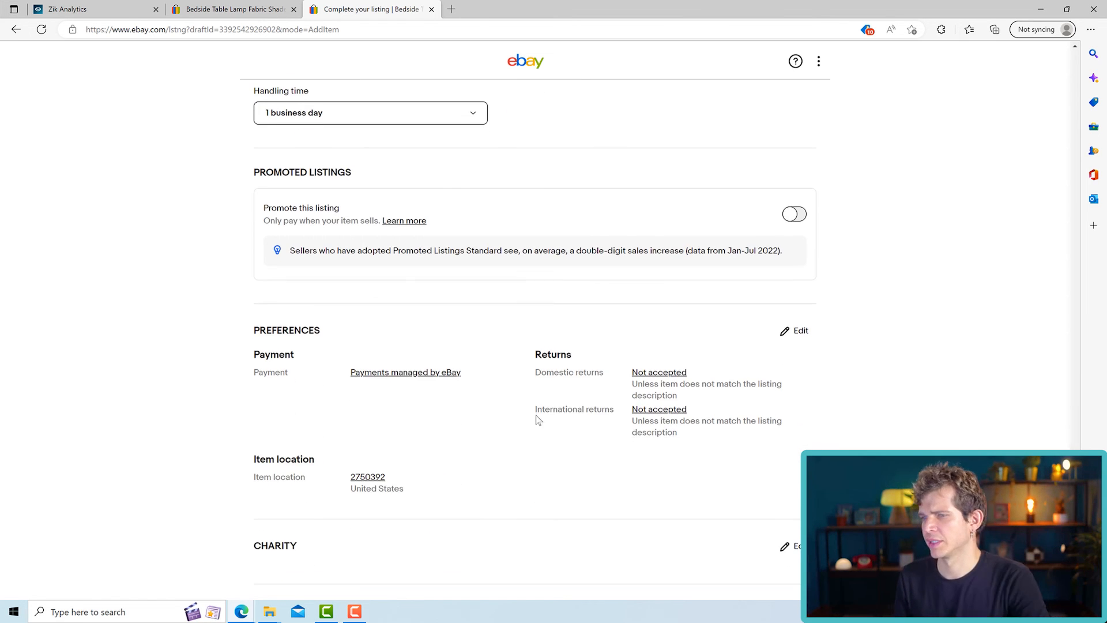
- Change the listing's domestic returns preference to Accepted and save the preferences
scroll(543, 407, down, 2)
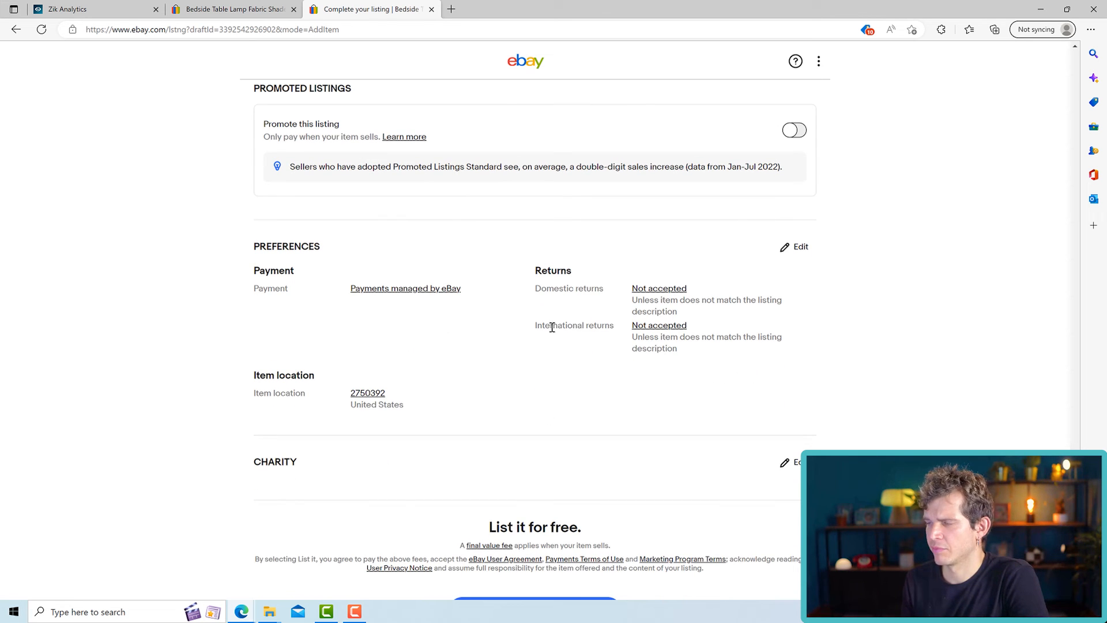
click(796, 247)
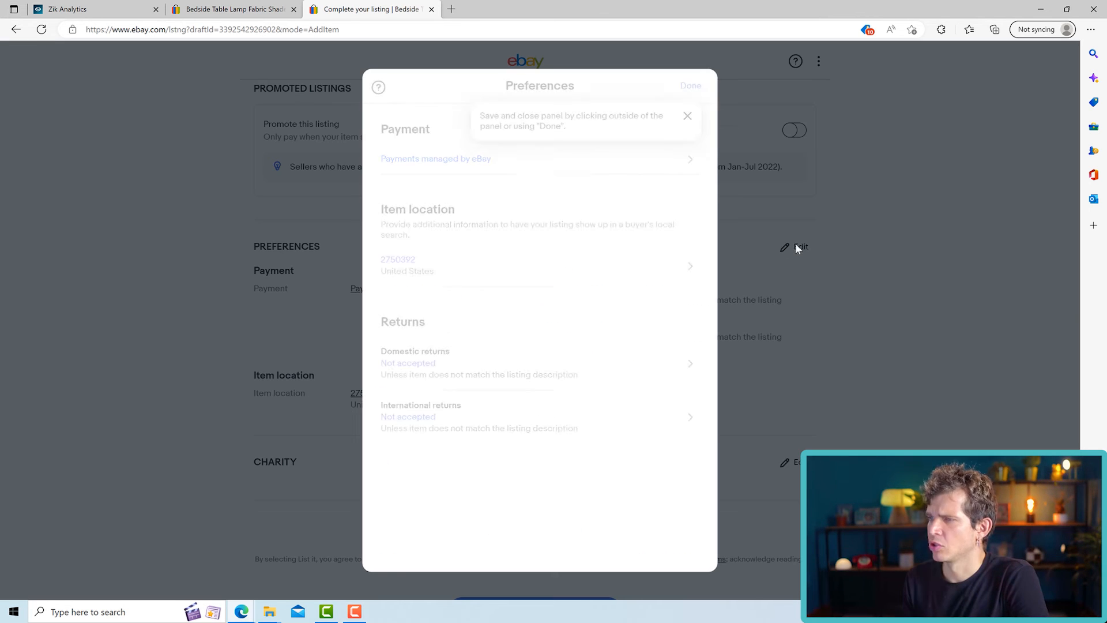
click(692, 365)
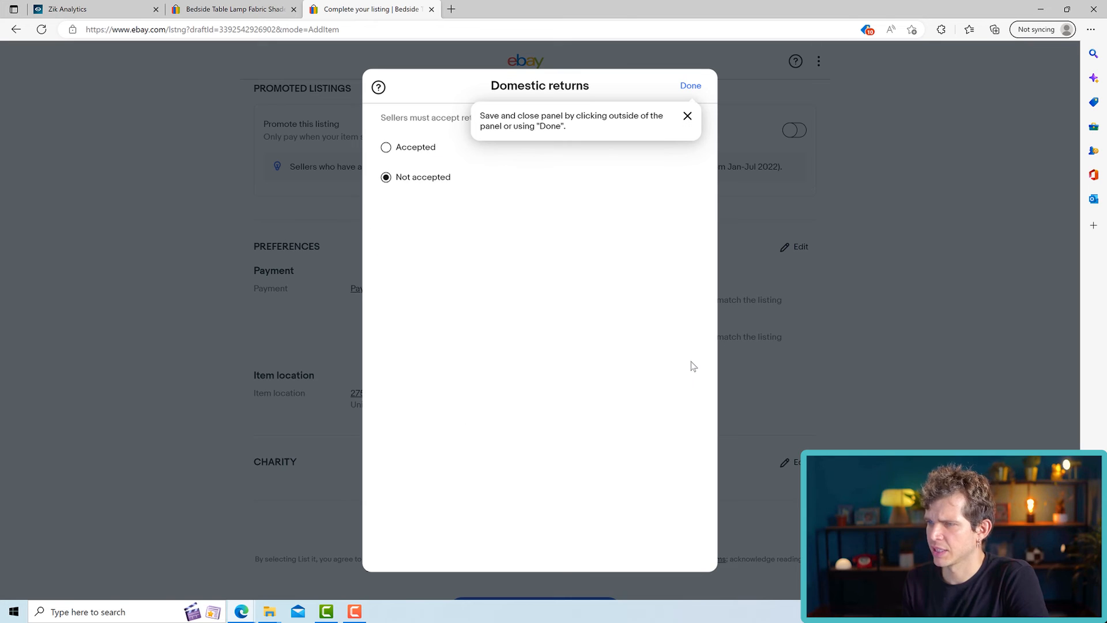
click(386, 147)
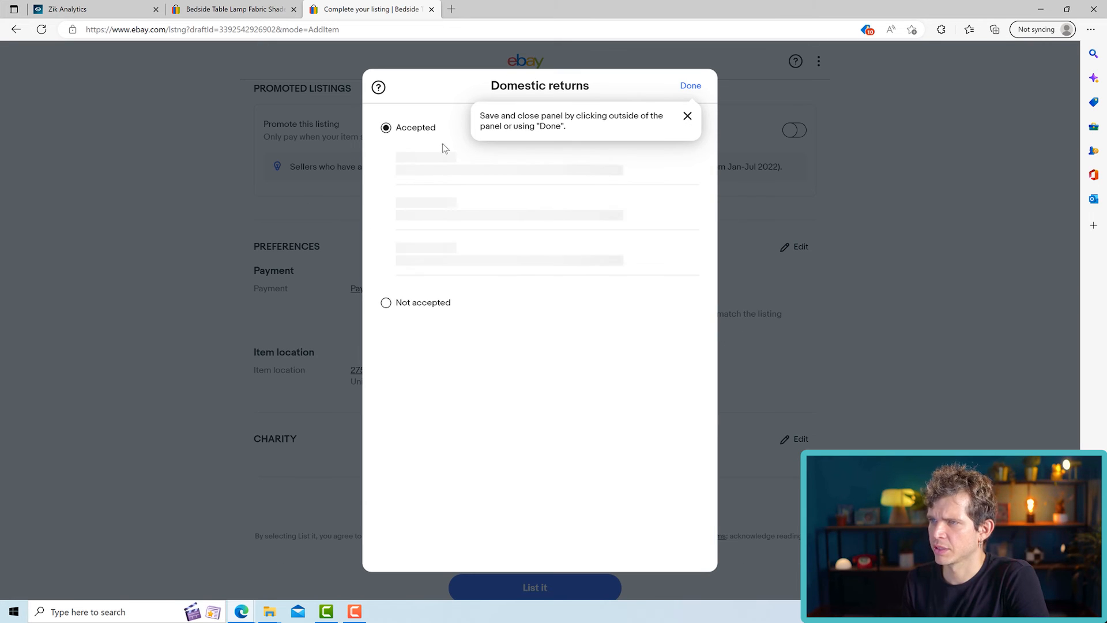
click(690, 87)
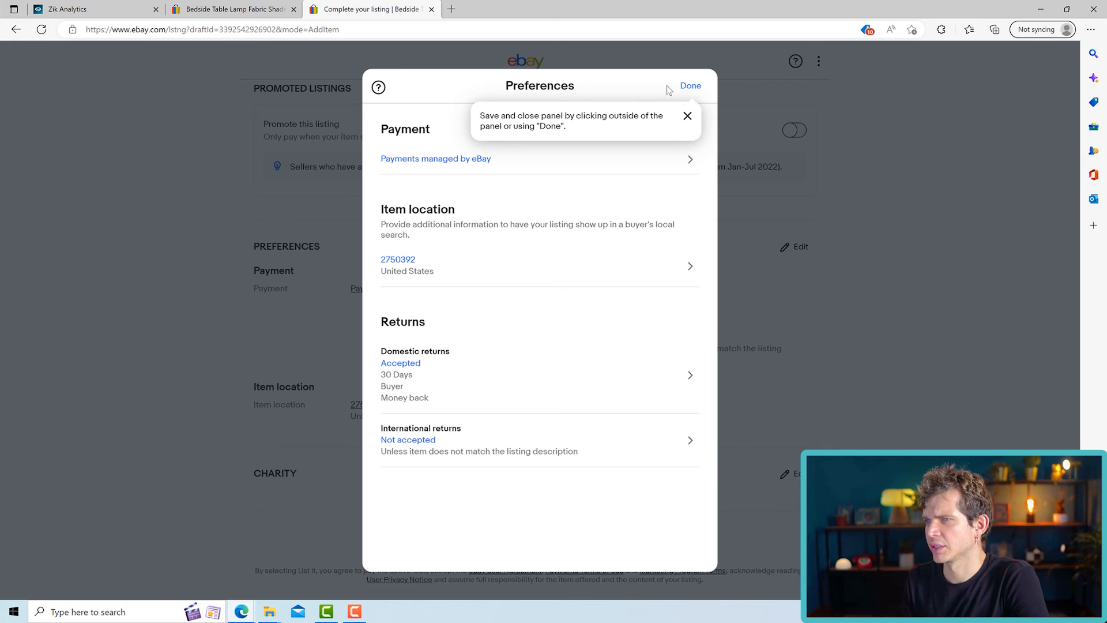
click(691, 86)
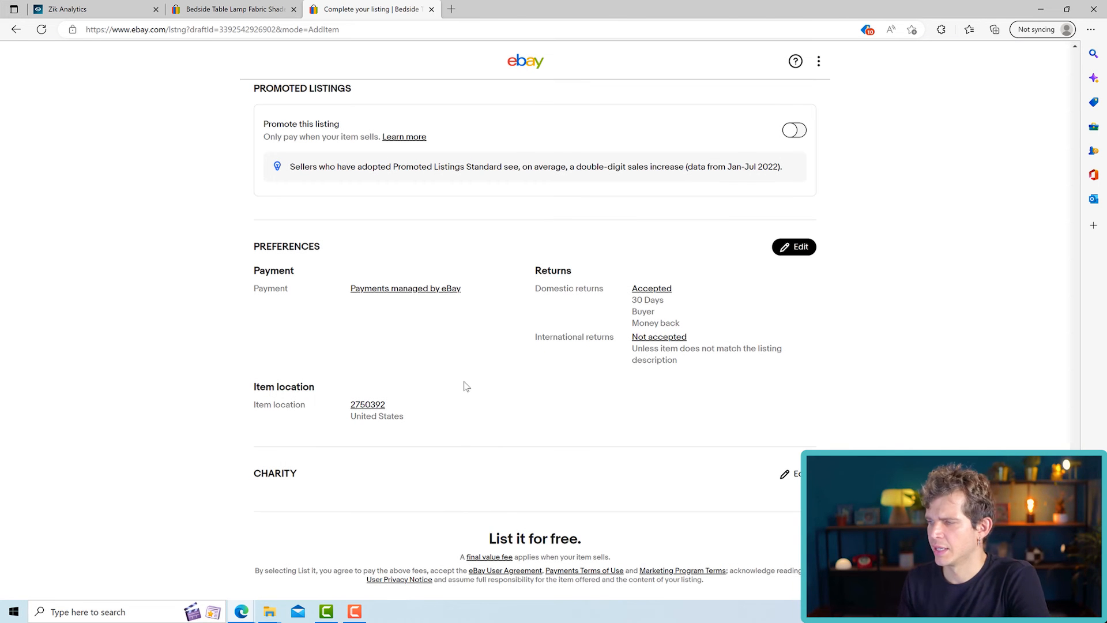
- Preview the table lamp listing, examine its photos, price, shipping, returns, item specifics and description, and close the preview
scroll(466, 386, down, 1)
scroll(519, 340, down, 1)
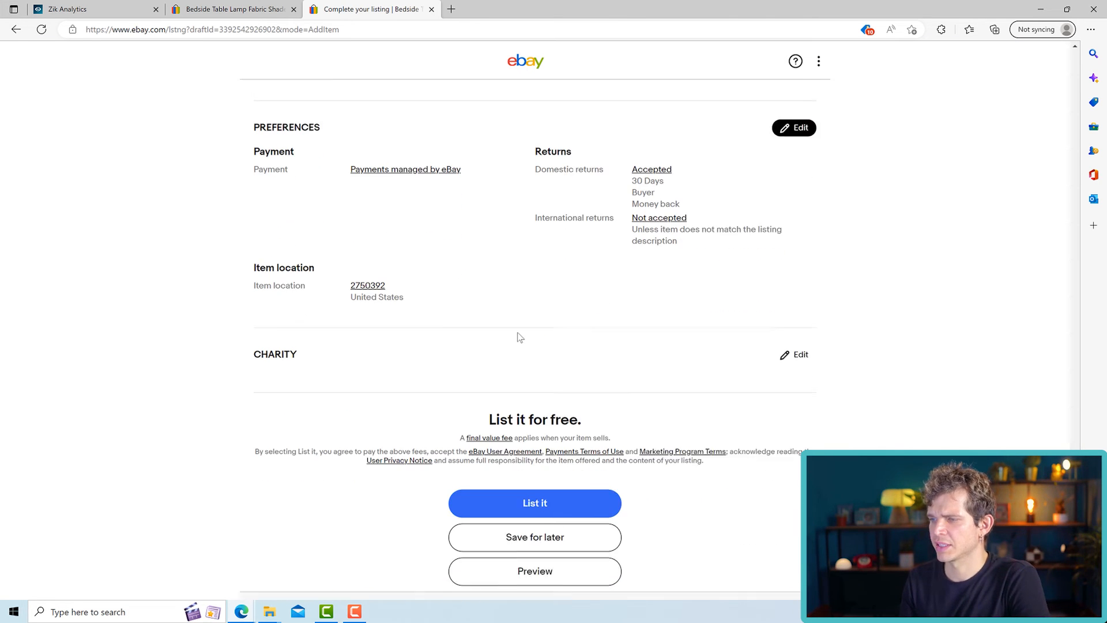
scroll(573, 489, down, 1)
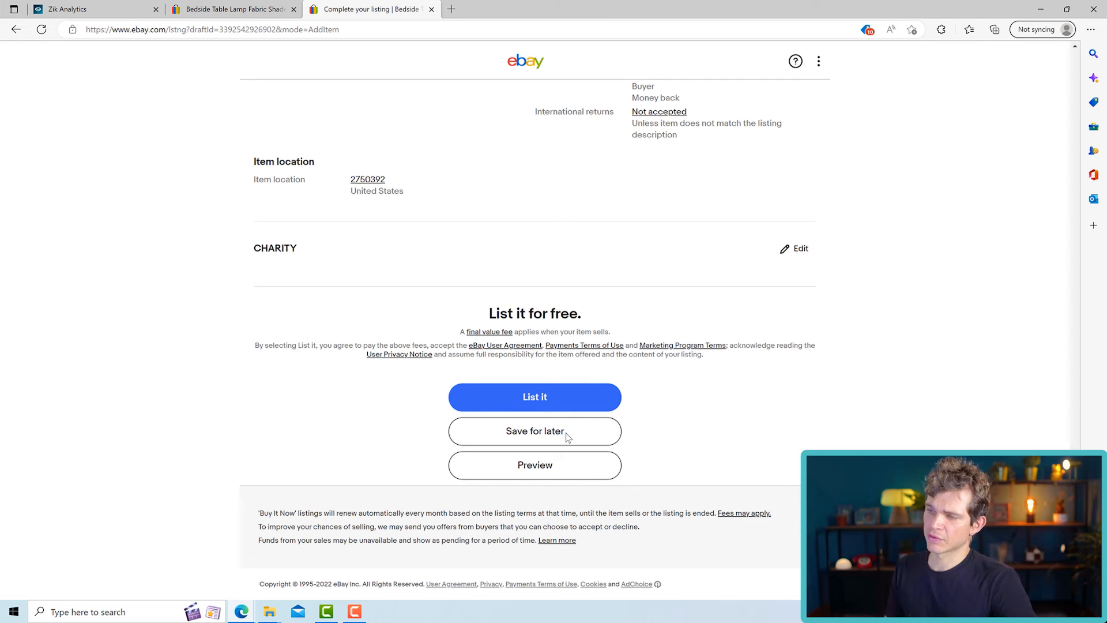
click(558, 471)
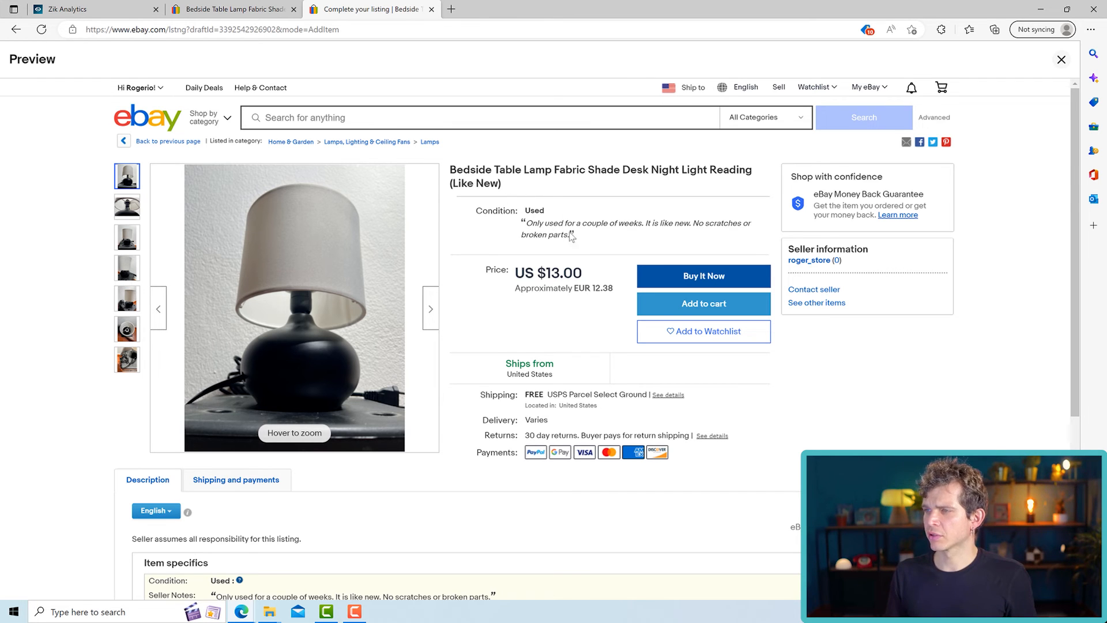
scroll(581, 238, down, 5)
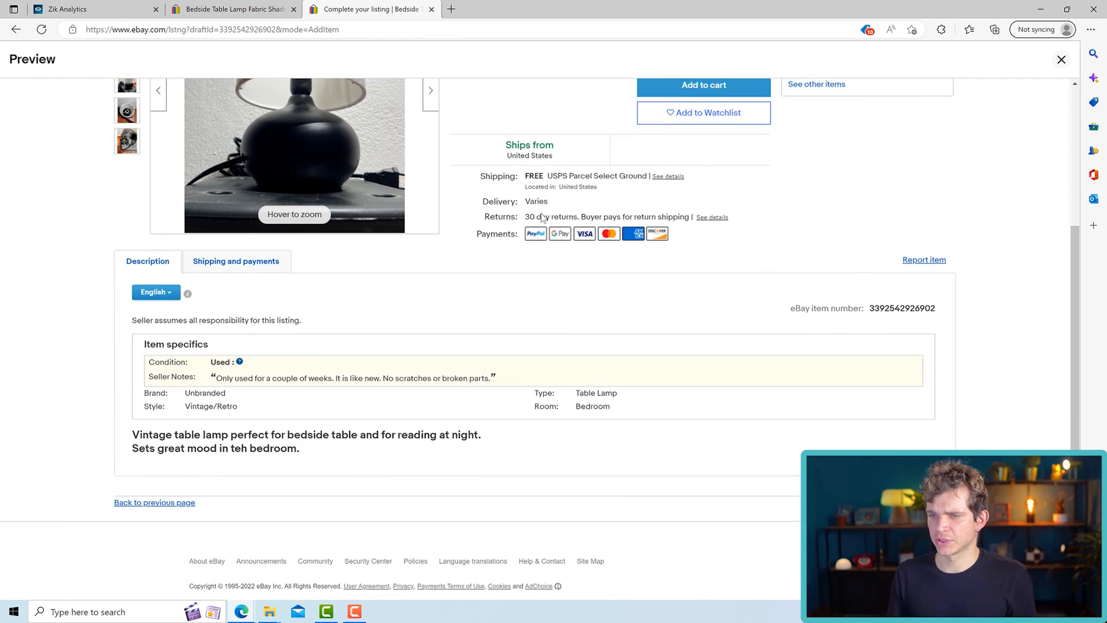
scroll(144, 402, up, 5)
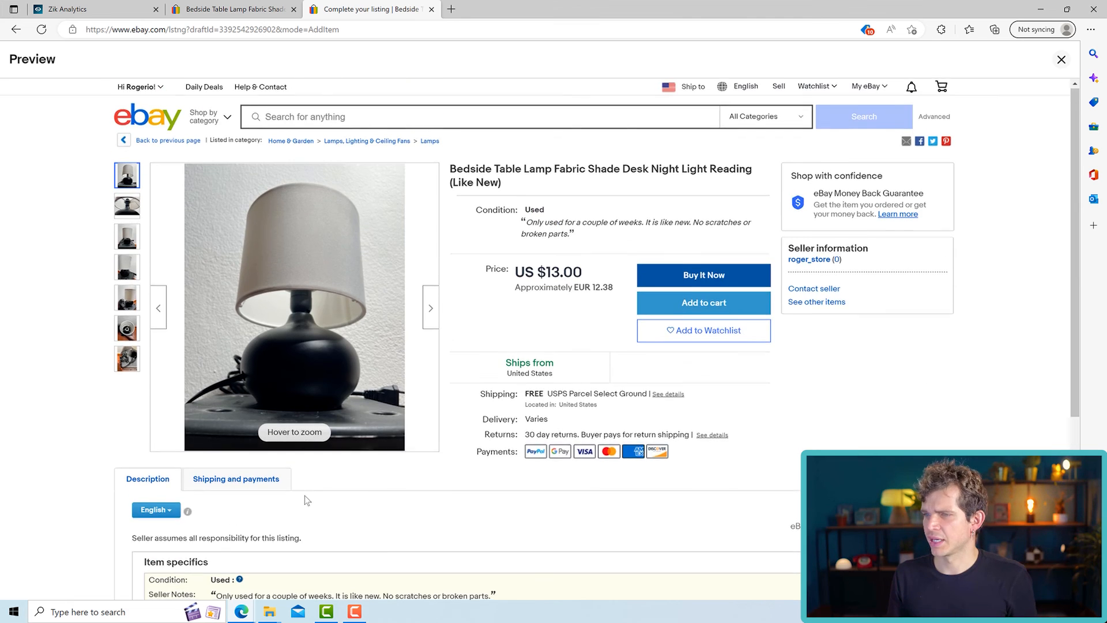
scroll(249, 408, down, 1)
scroll(249, 408, up, 1)
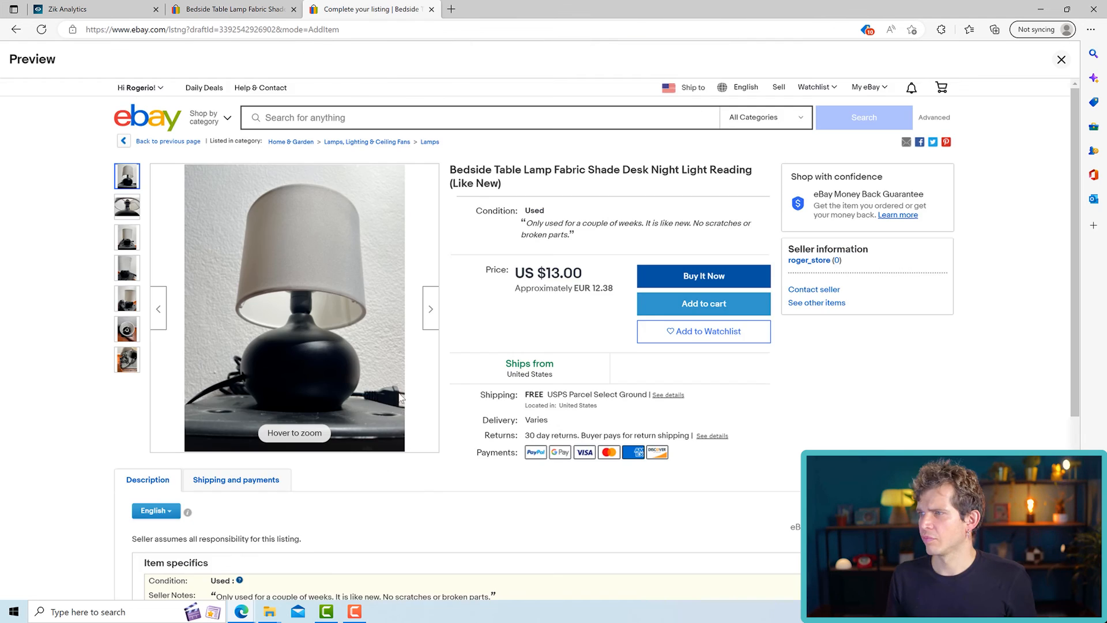
scroll(405, 400, down, 5)
scroll(1070, 221, up, 5)
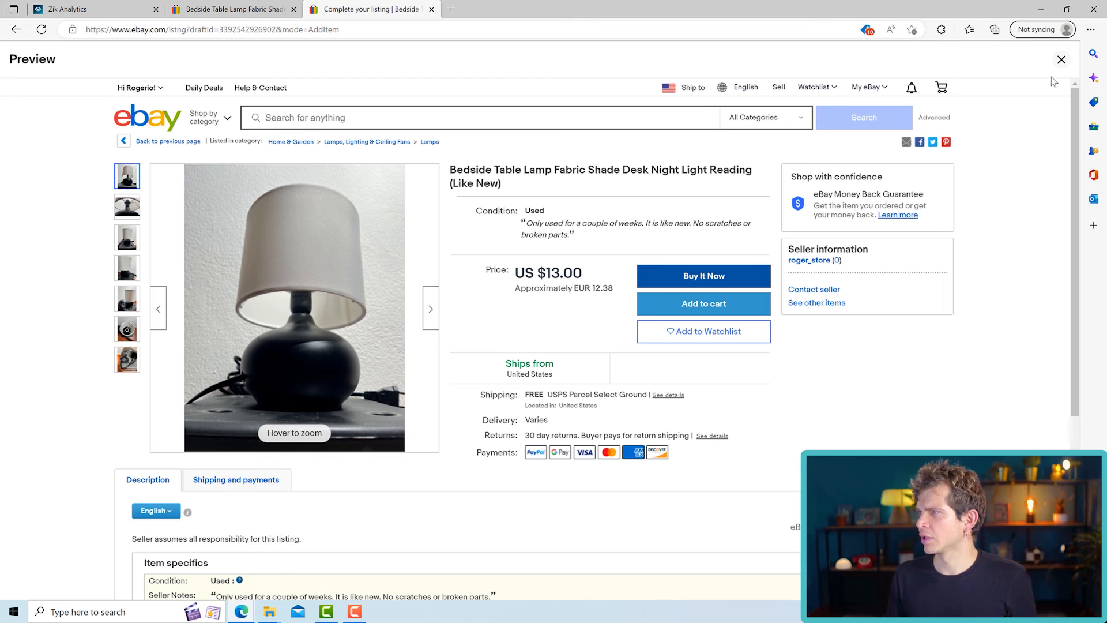
click(1061, 60)
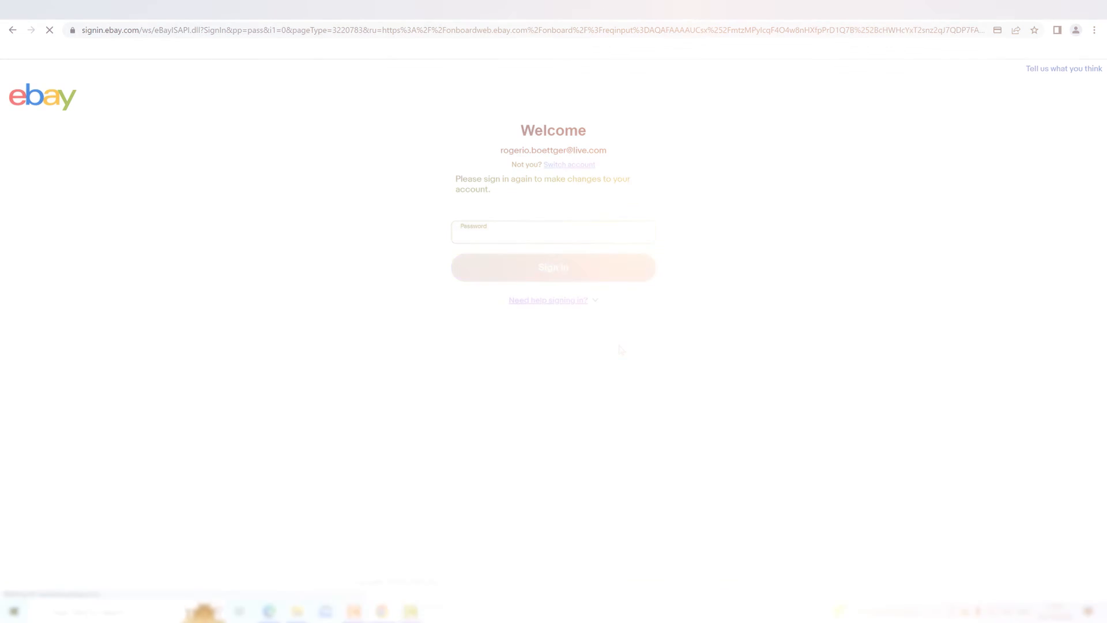
- Enter the account password and sign in again to eBay
click(545, 231)
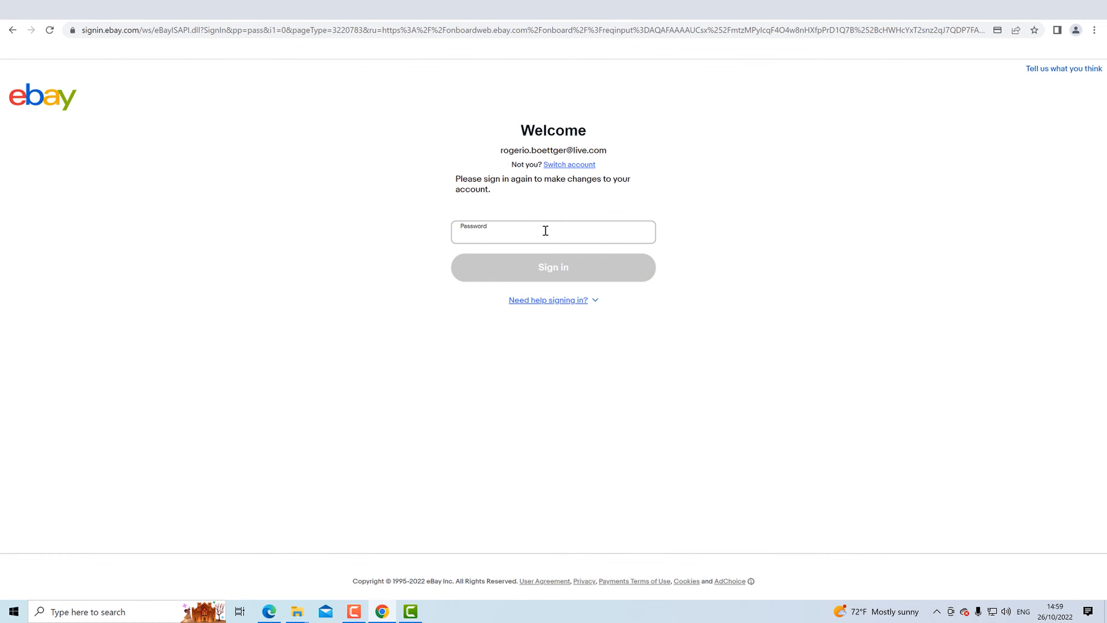
text(•)
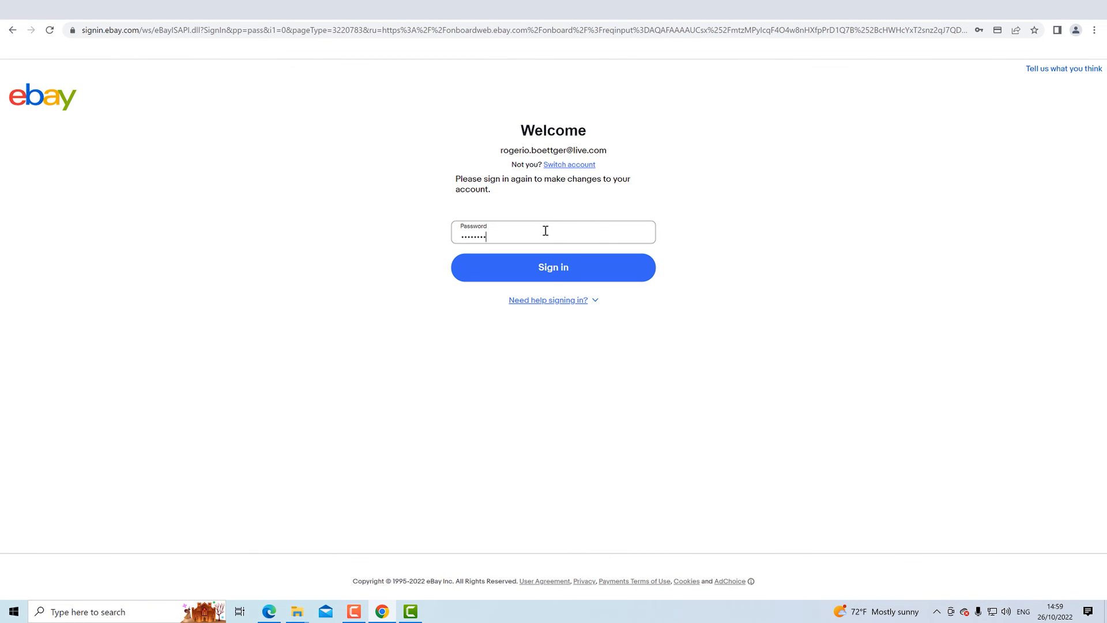
key(Return)
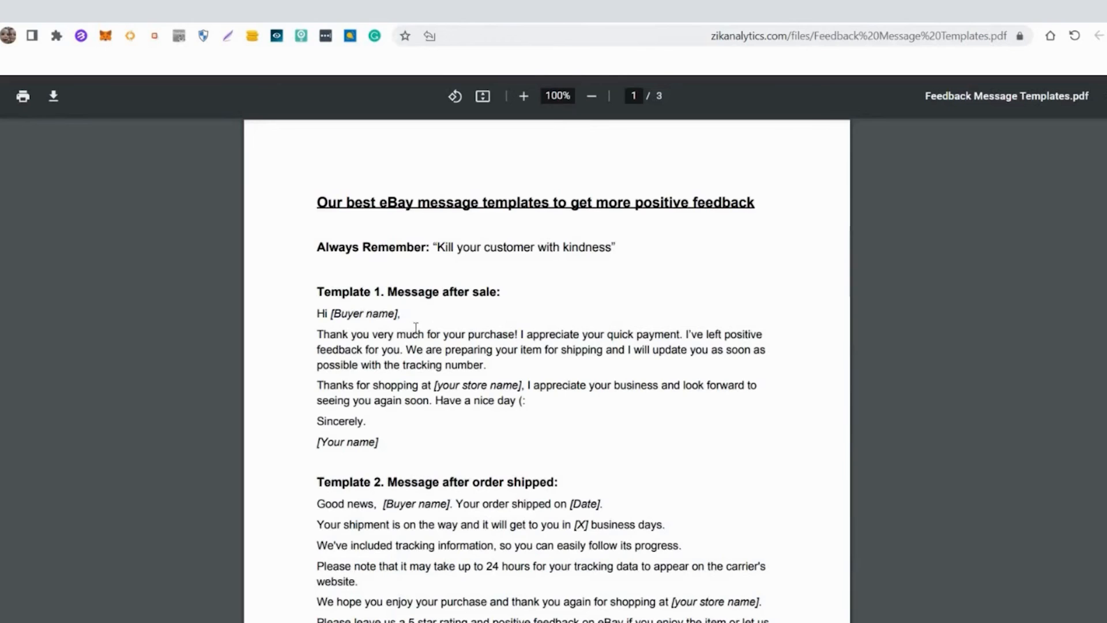
- Copy the Template 1 after-sale message from the feedback templates PDF and paste it into a new message to the buyer of the order shipped Oct 24
drag(318, 314, 381, 447)
right_click(406, 393)
click(353, 405)
click(764, 11)
click(245, 207)
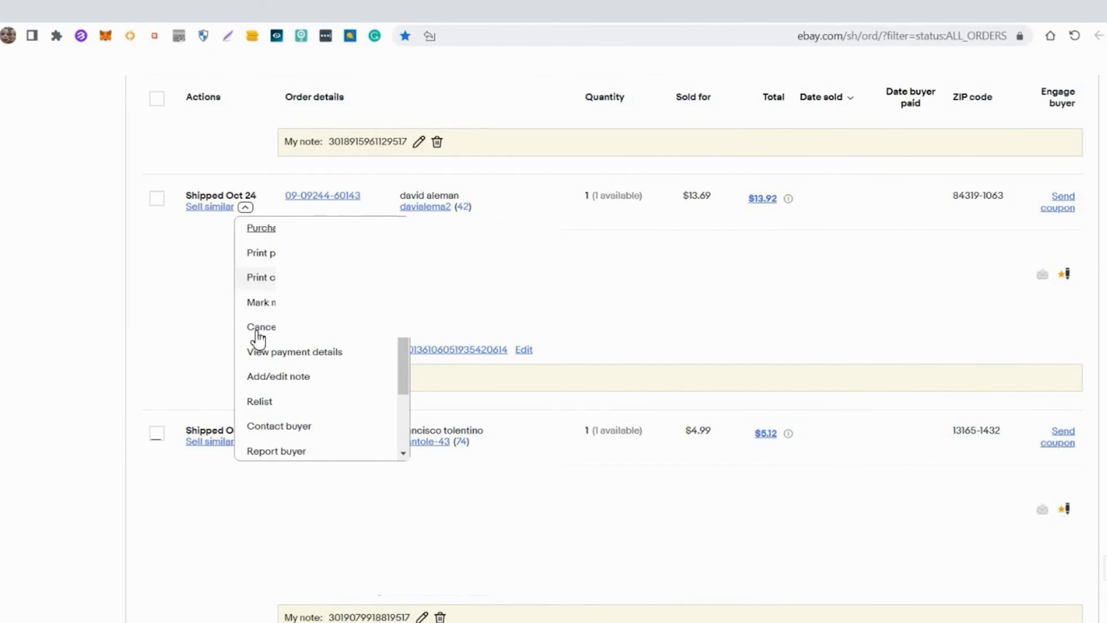
click(255, 429)
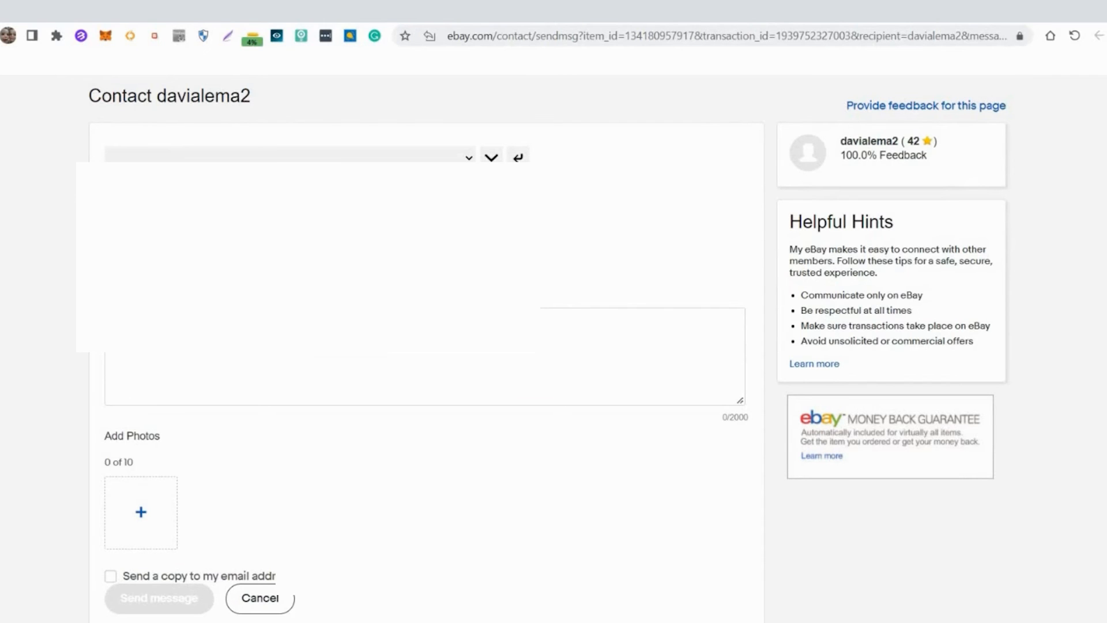
click(398, 374)
key(ctrl+v)
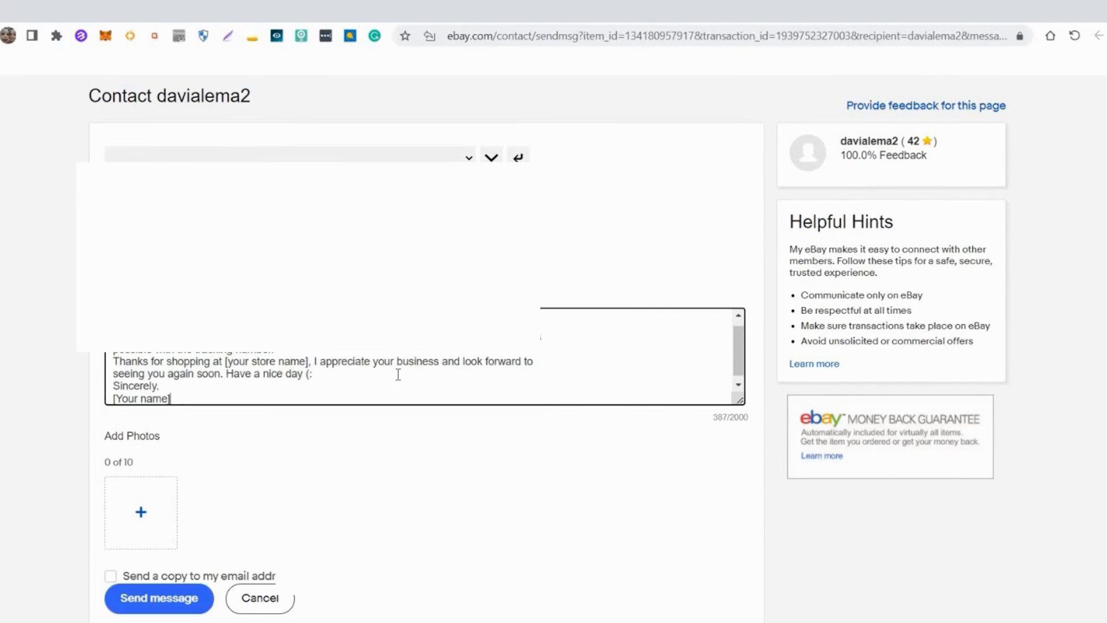
- Personalize the message greeting with "Hi dear", the buyer's name and a comma, followed by a blank line
scroll(273, 374, up, 1)
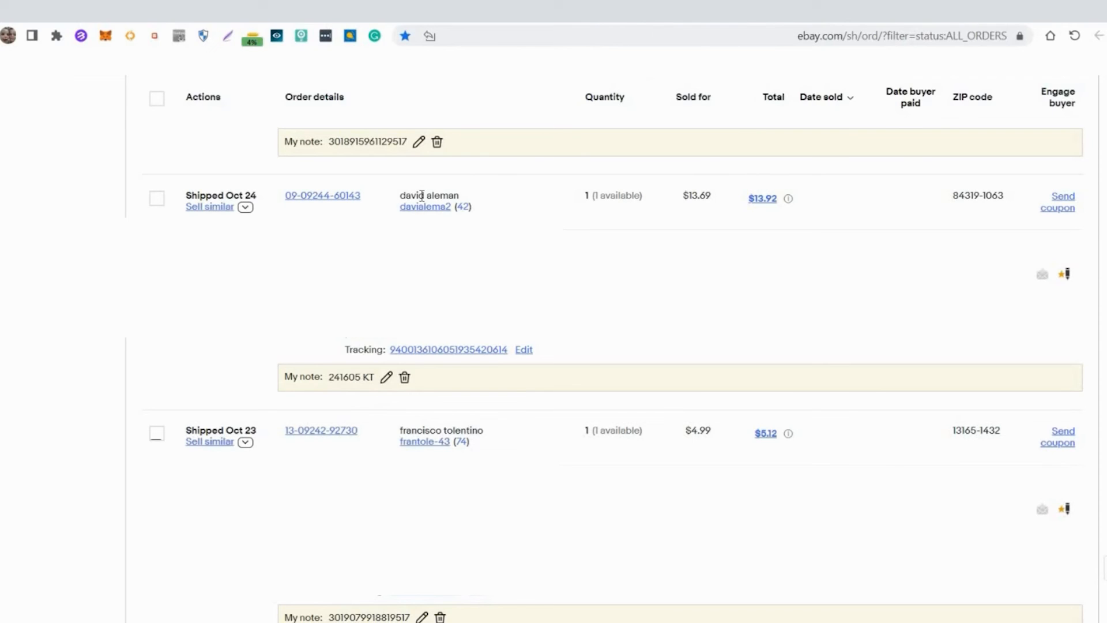
triple_click(421, 196)
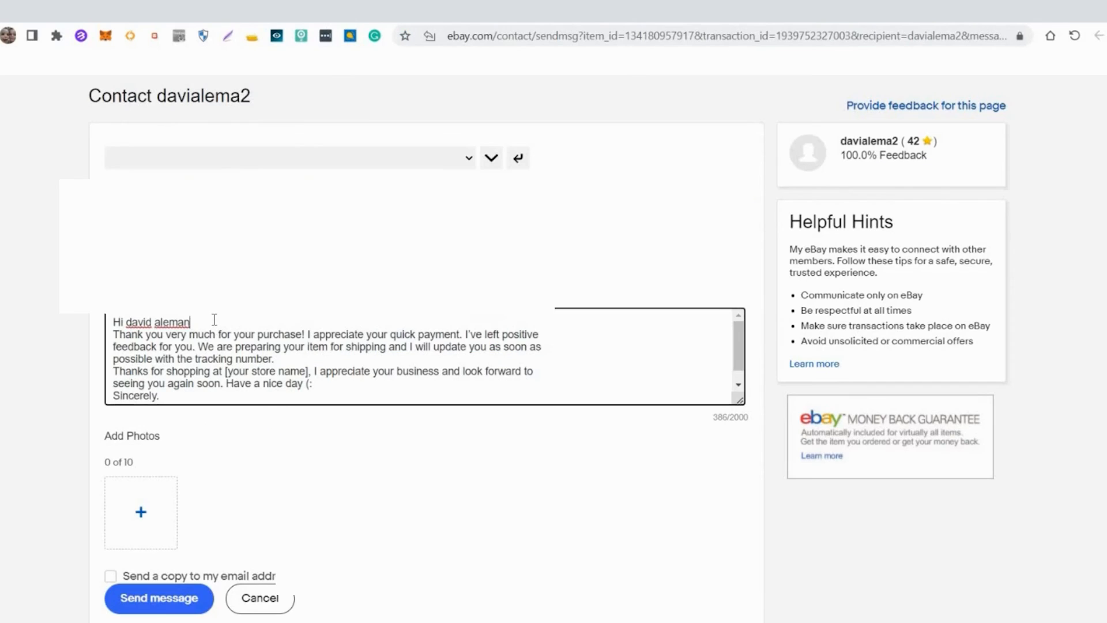
text(,)
click(126, 322)
text(dear)
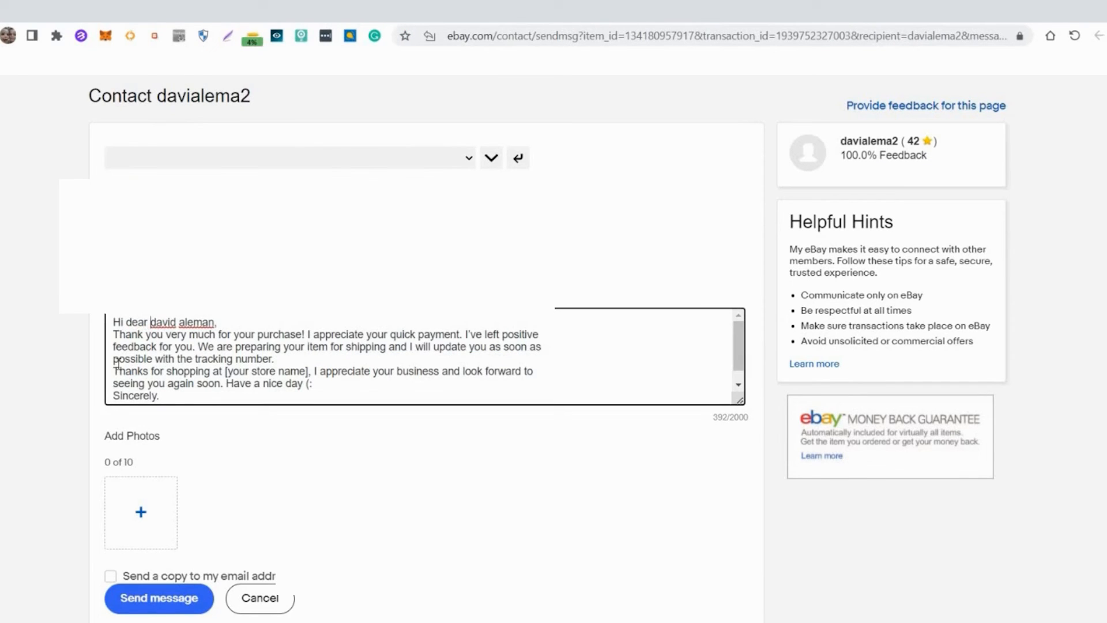
click(234, 319)
key(Return)
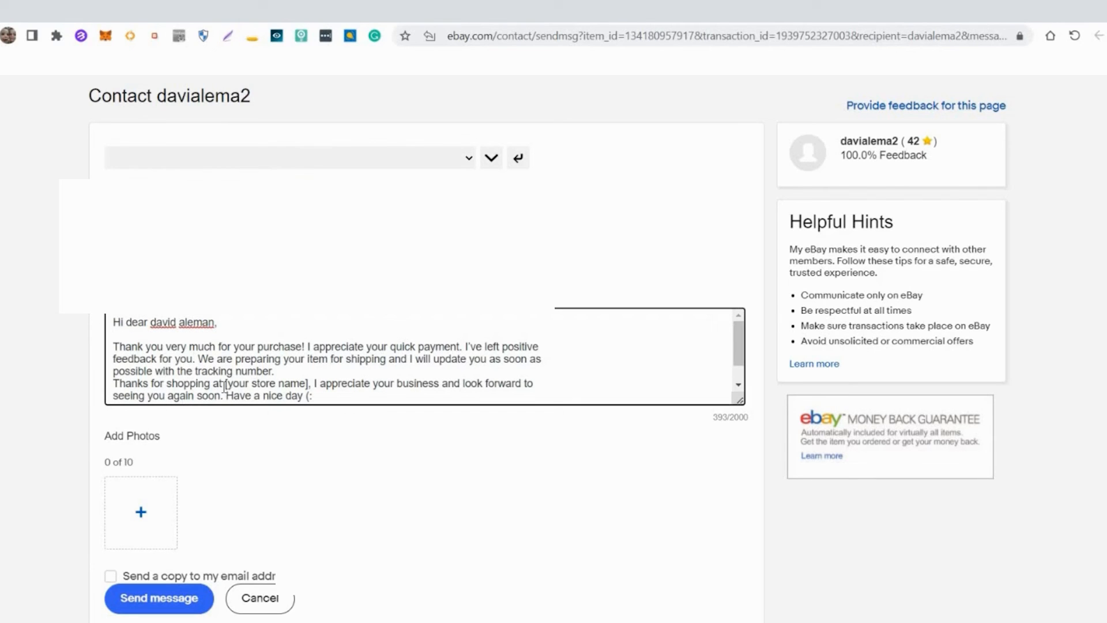
- Delete the [your store name] placeholder from the message and send it to the buyer
drag(222, 383, 311, 381)
key(BackSpace)
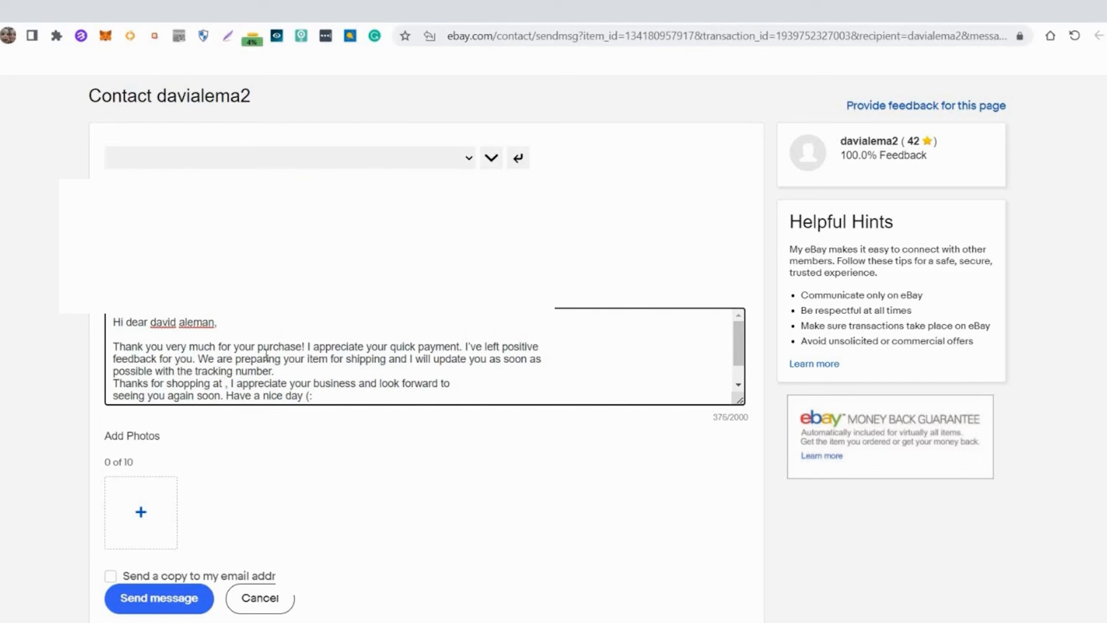
click(155, 607)
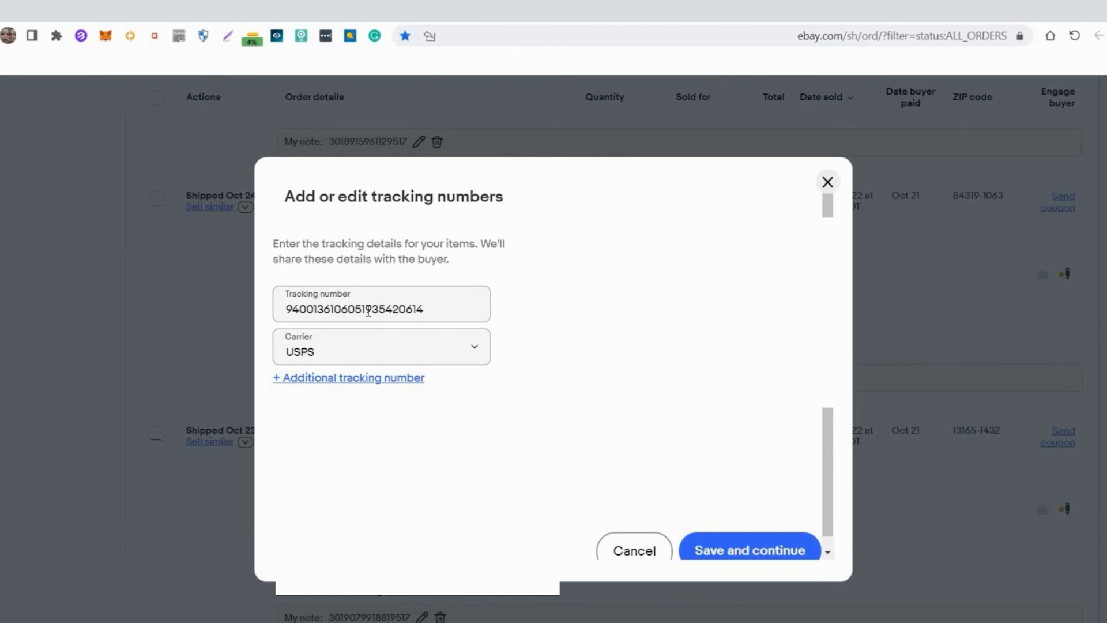
- Check the order's tracking number and USPS carrier in the tracking details and save them
click(368, 311)
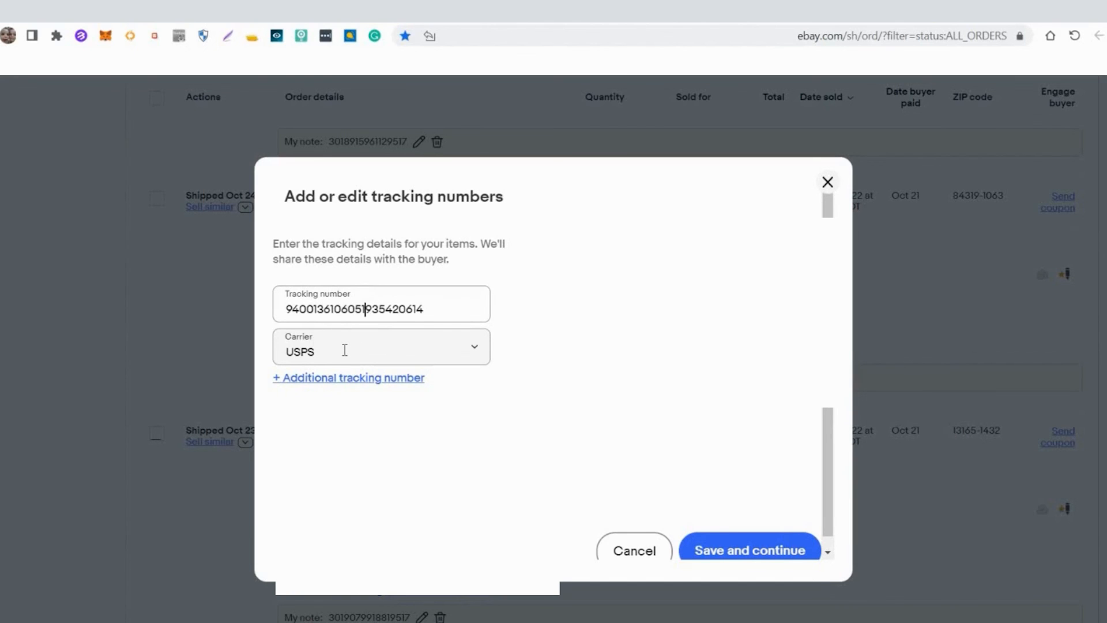
click(376, 347)
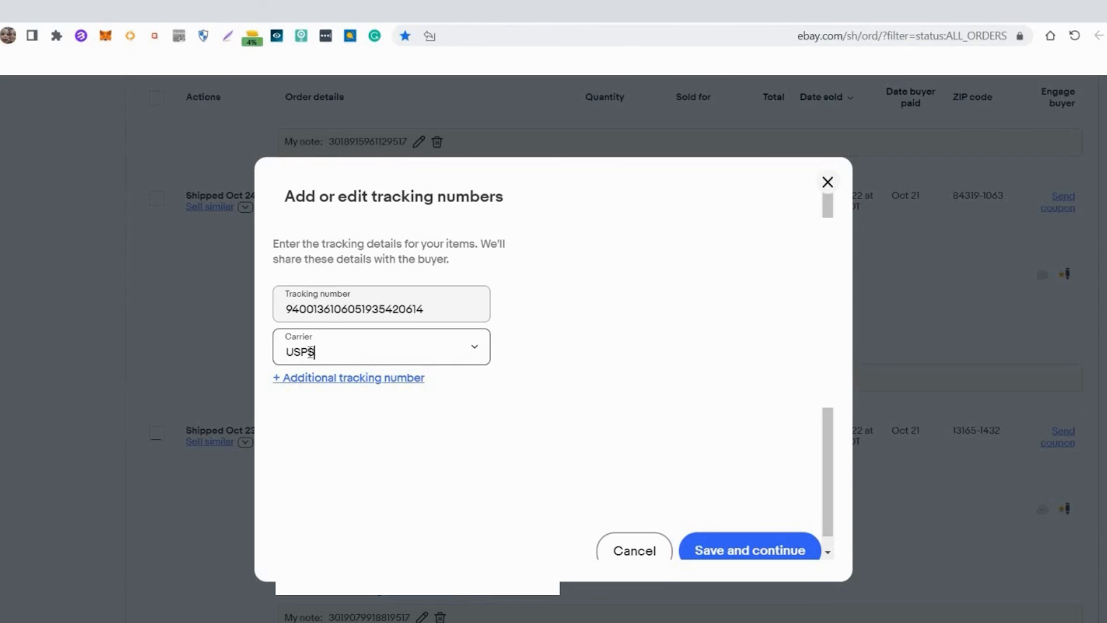
click(751, 545)
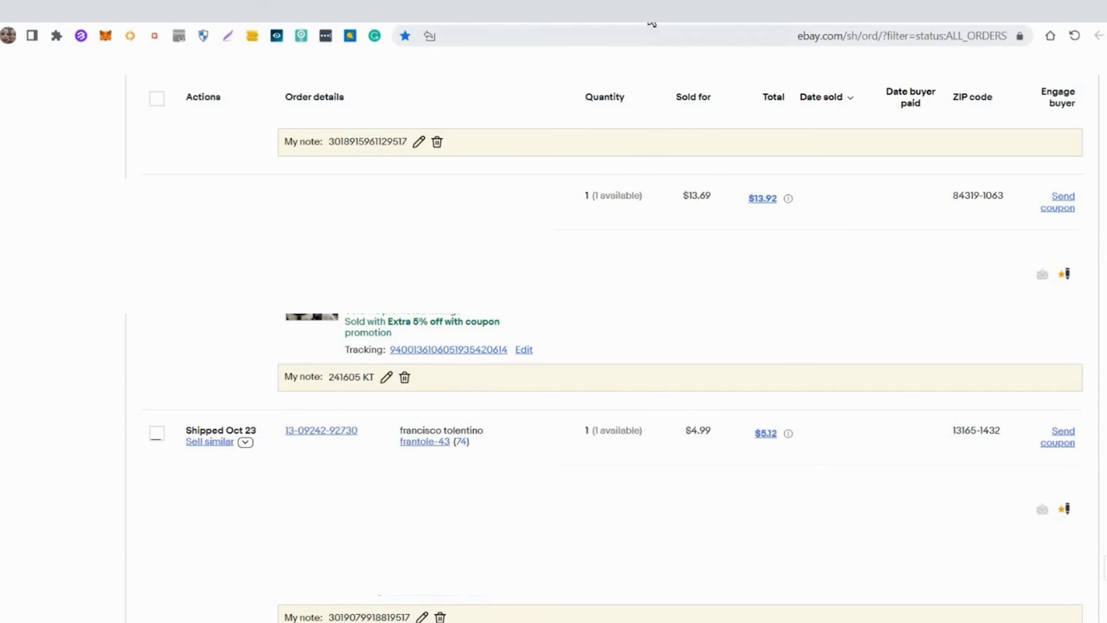
- Copy the Template 2 order-shipped message from the feedback templates PDF and paste it into a new message to the same buyer
click(494, 23)
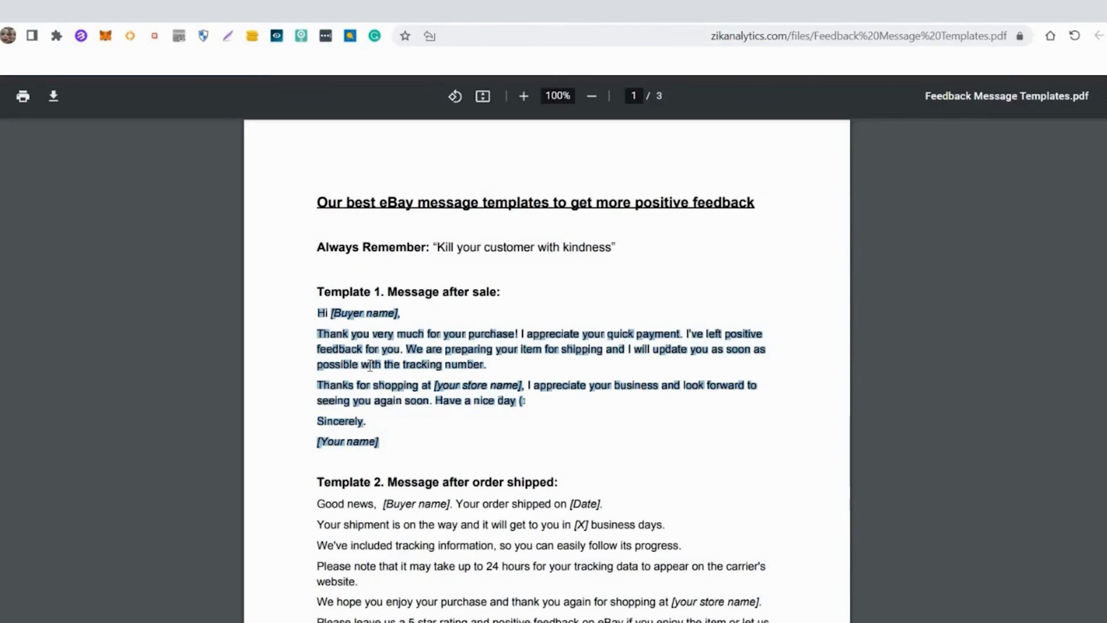
scroll(403, 438, down, 1)
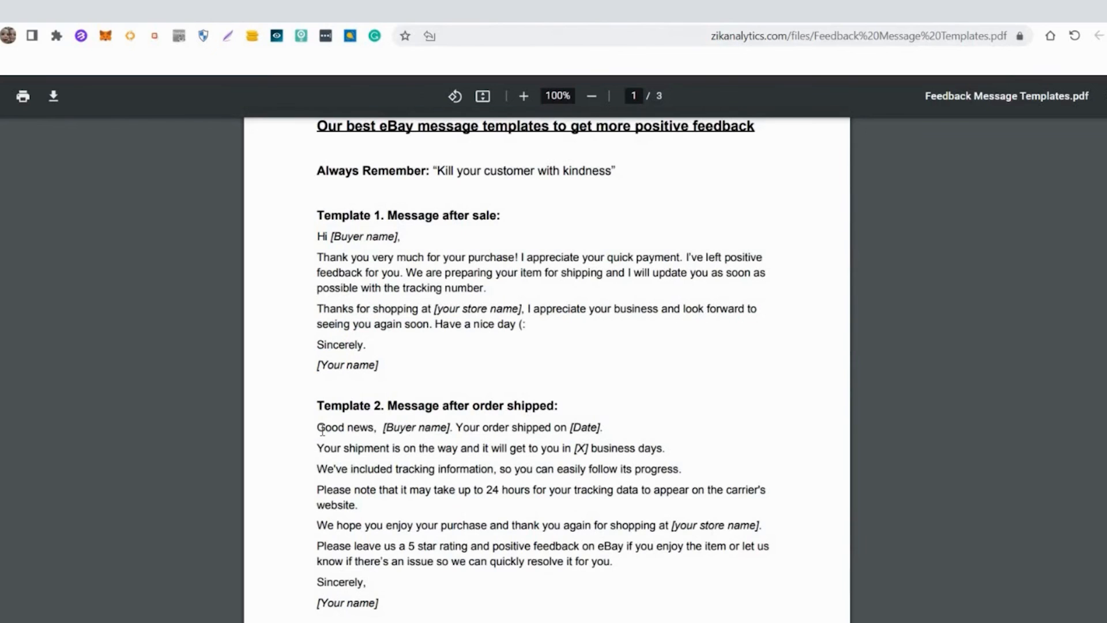
drag(319, 426, 373, 605)
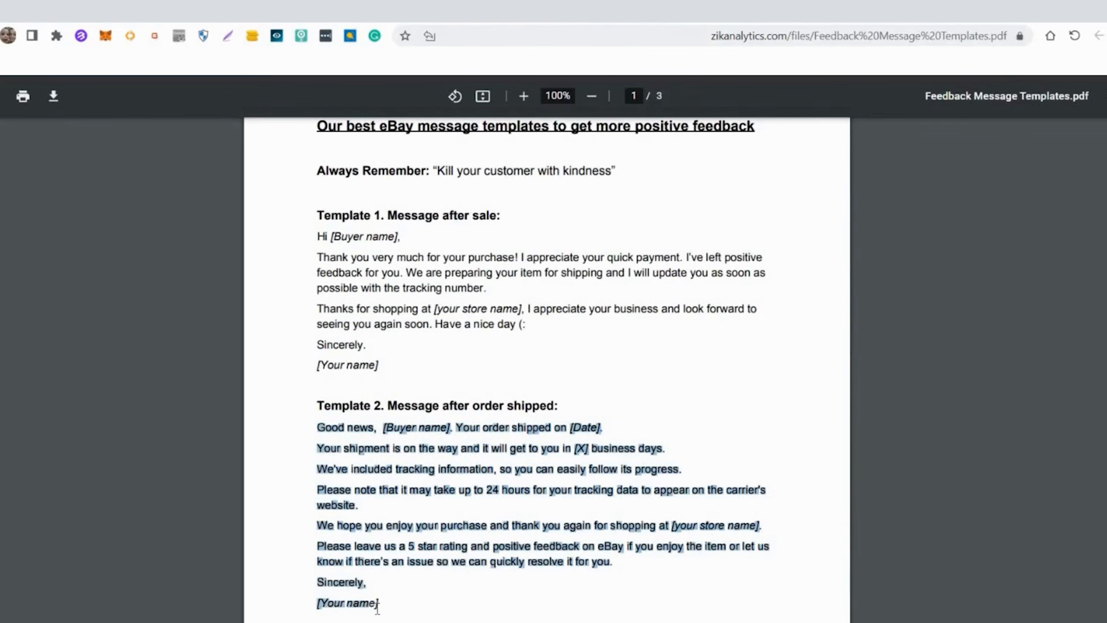
right_click(387, 546)
click(342, 361)
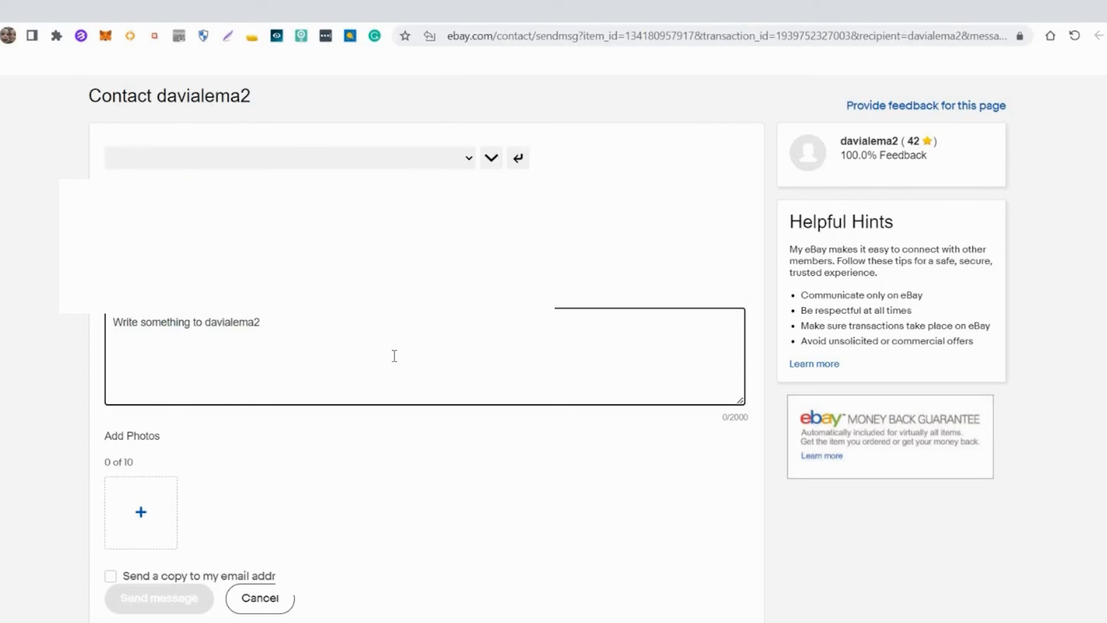
key(ctrl+v)
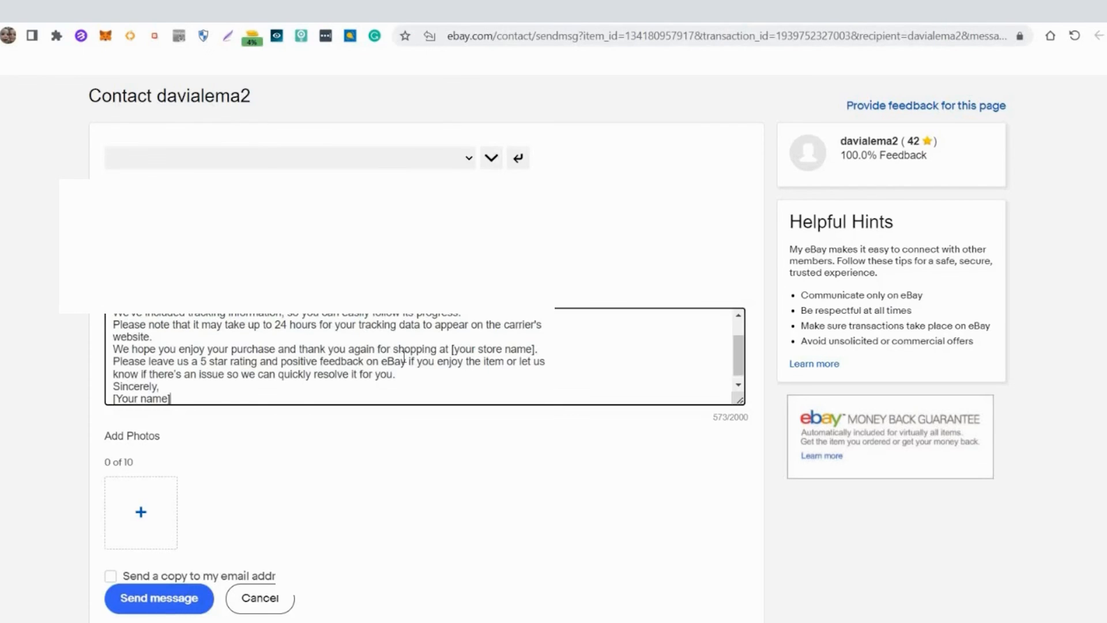
- Replace the message's [Buyer name] placeholder with XXXXX and the [Date] placeholder with XXXXXX, keeping a space before the date
scroll(402, 355, up, 2)
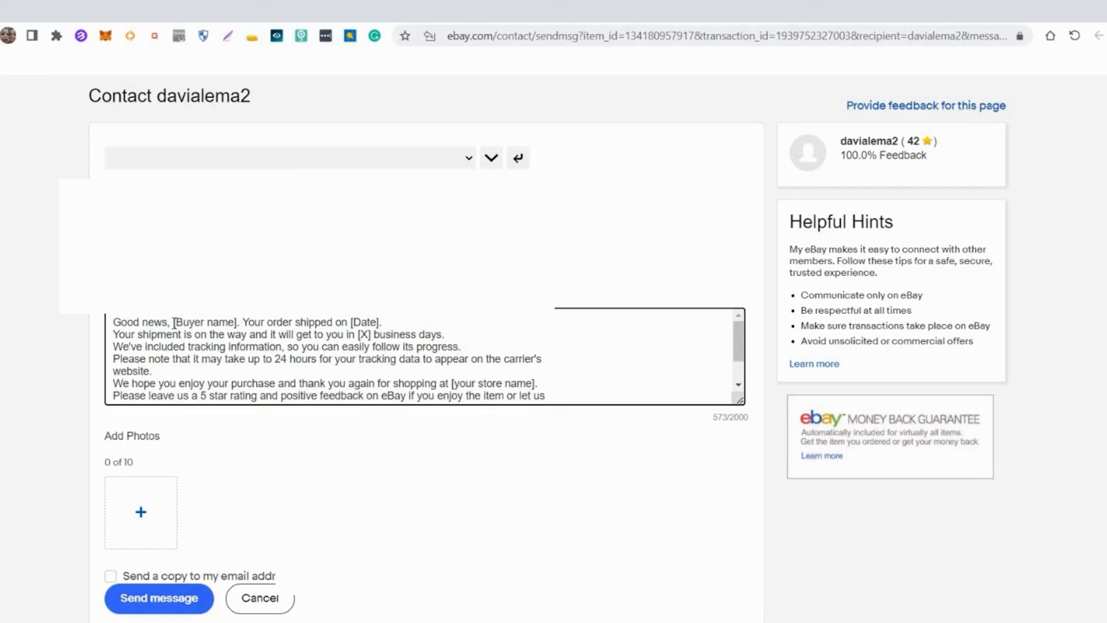
drag(174, 322, 242, 322)
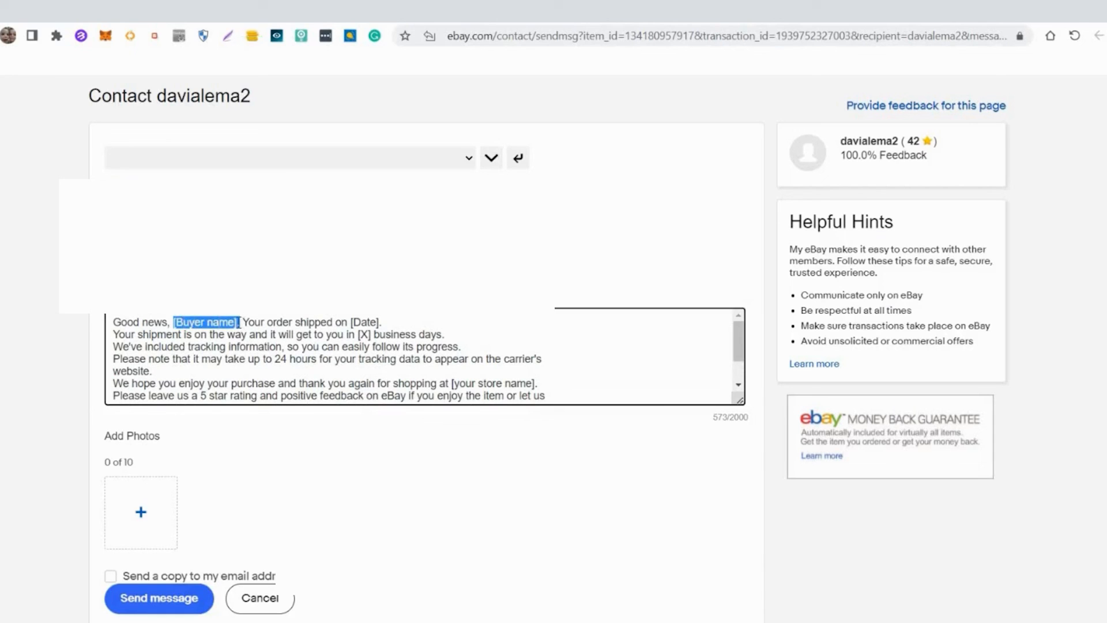
text(XXXXX)
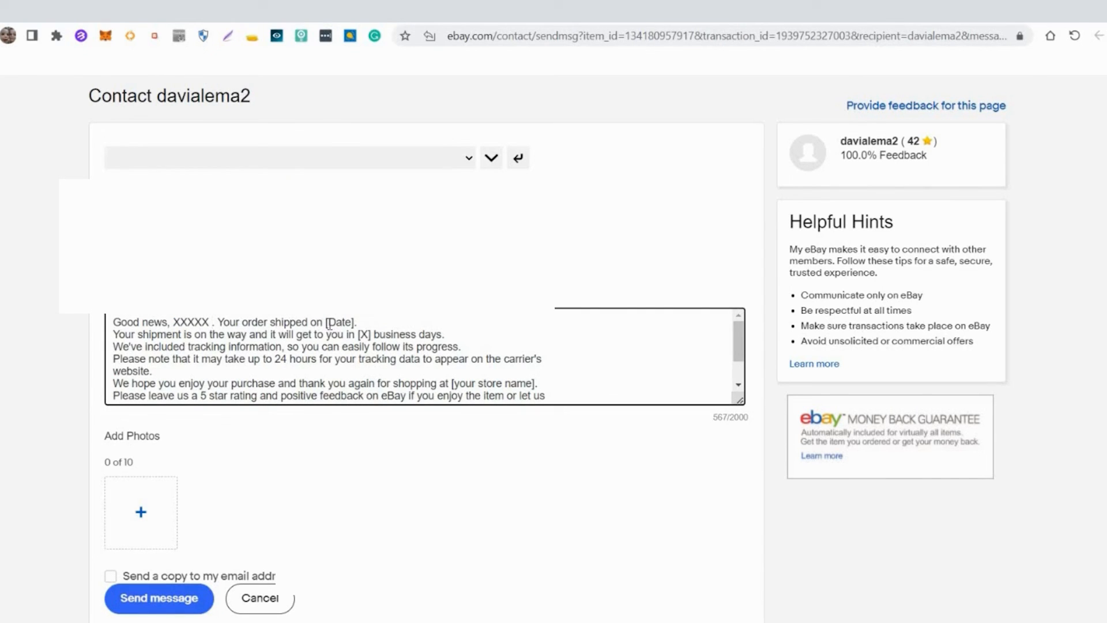
drag(325, 322, 356, 322)
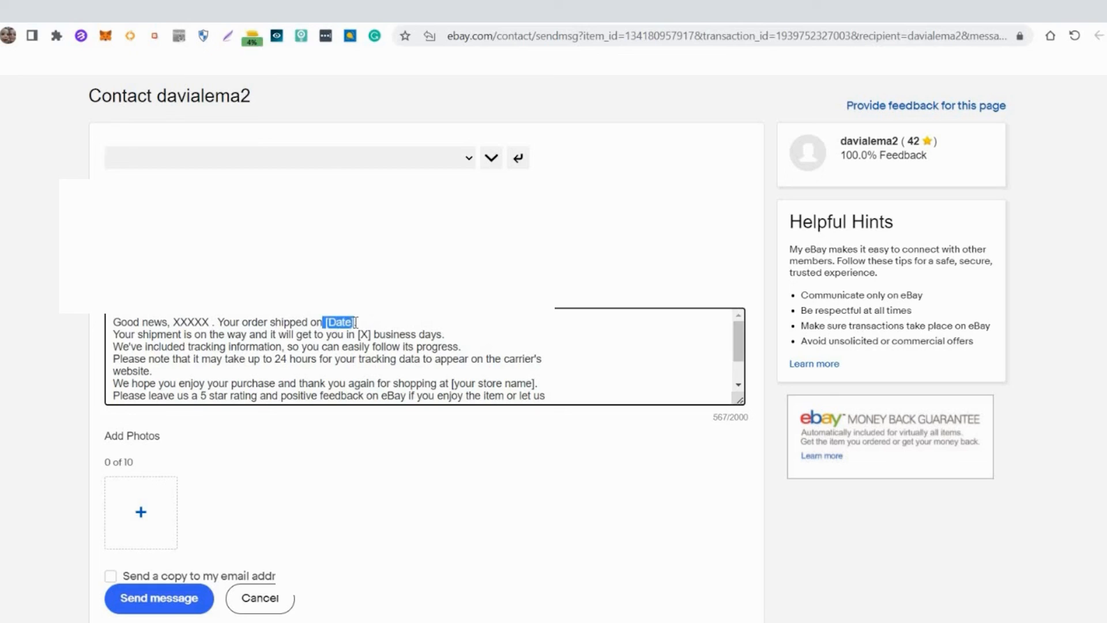
text(XXXXXX)
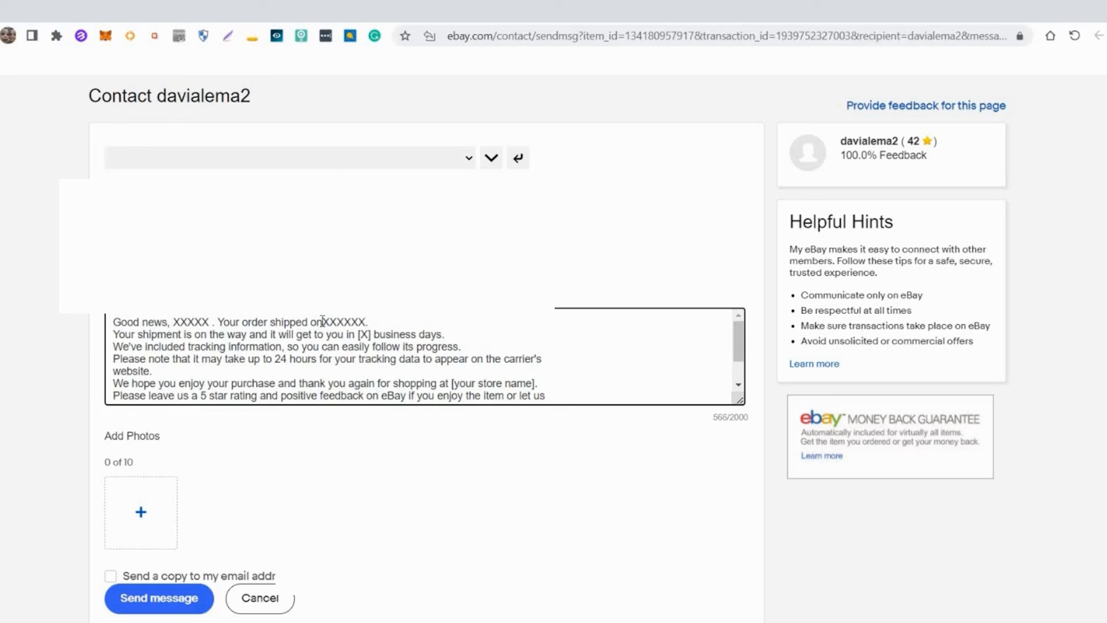
click(324, 322)
drag(358, 334, 370, 334)
- Insert two line breaks after the sentence ending "carrier's website." to make room for a tracking link
scroll(434, 370, down, 3)
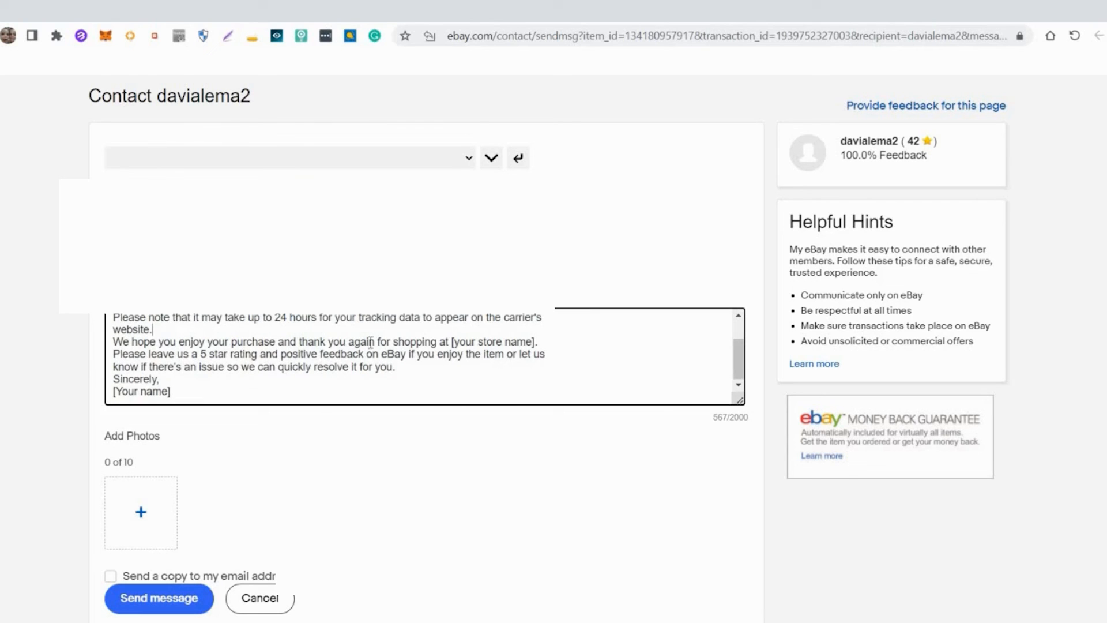
click(178, 327)
key(Return)
key(Return)
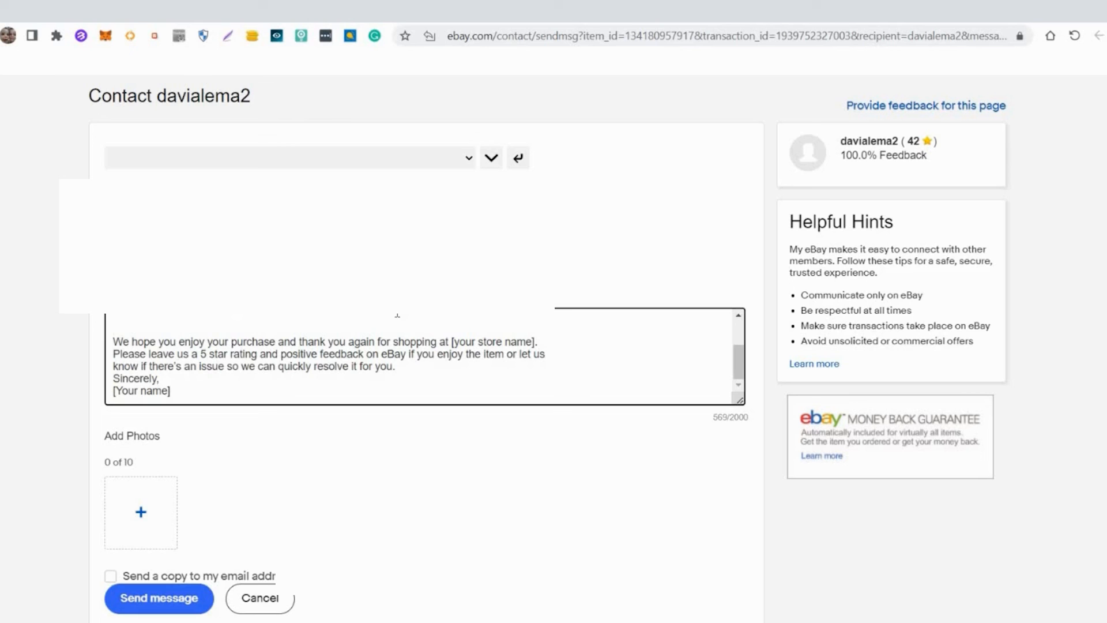
- Open parcelsapp.com in a new browser tab and track the package with the tracking number already filled in
click(203, 18)
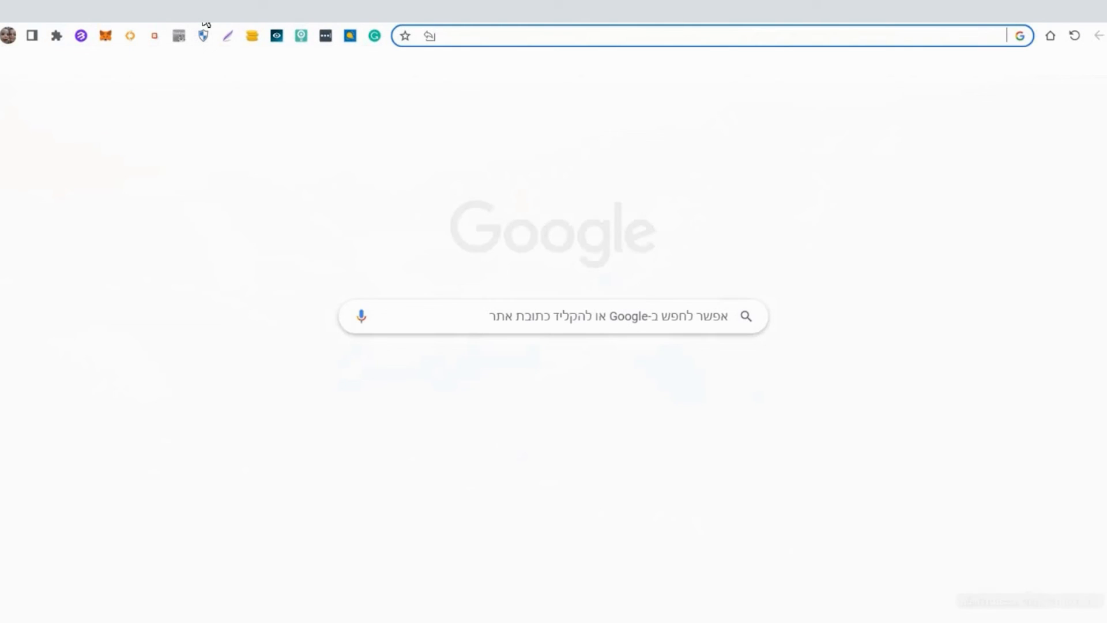
text(parcelsapp.com/en/)
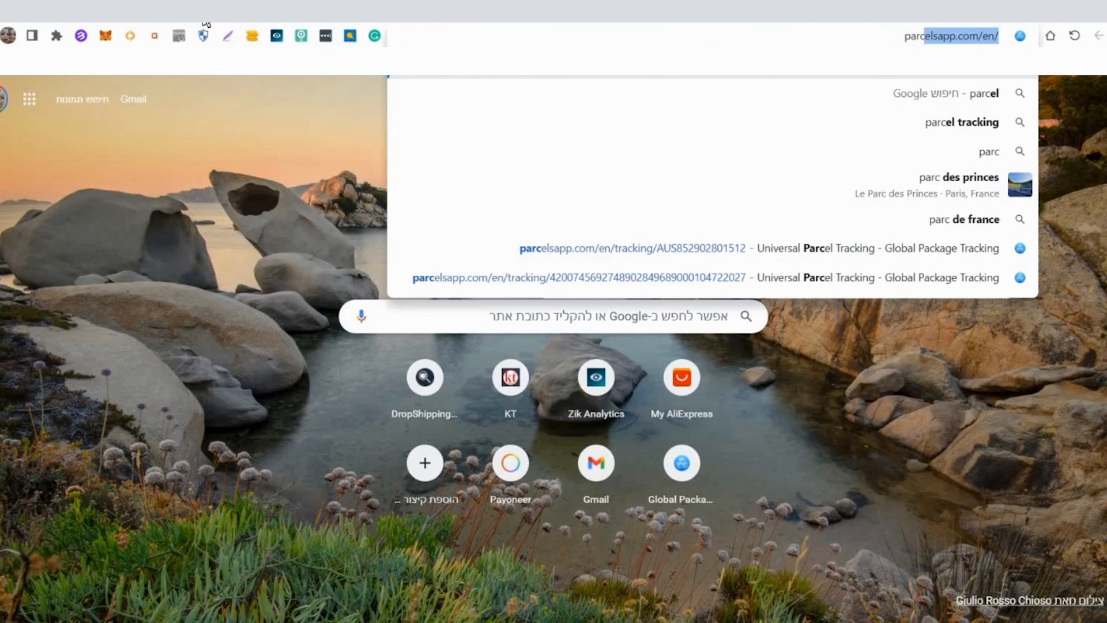
key(Return)
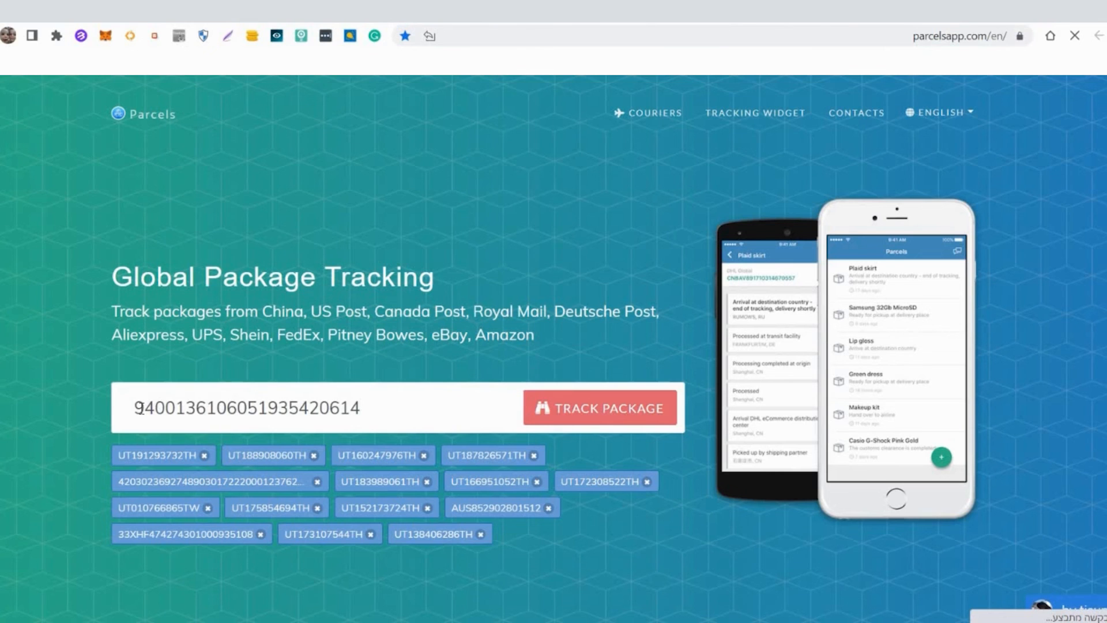
click(569, 402)
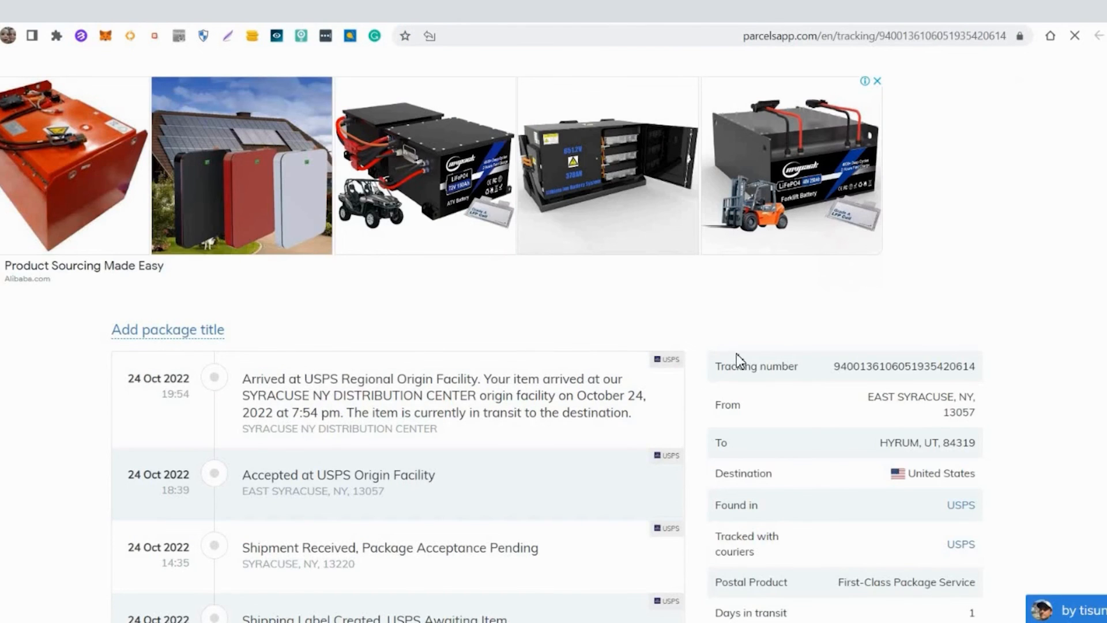
- Copy the package's tracking link and paste it into the buyer message above "We hope you enjoy your purchase", followed by a line break
scroll(954, 499, down, 3)
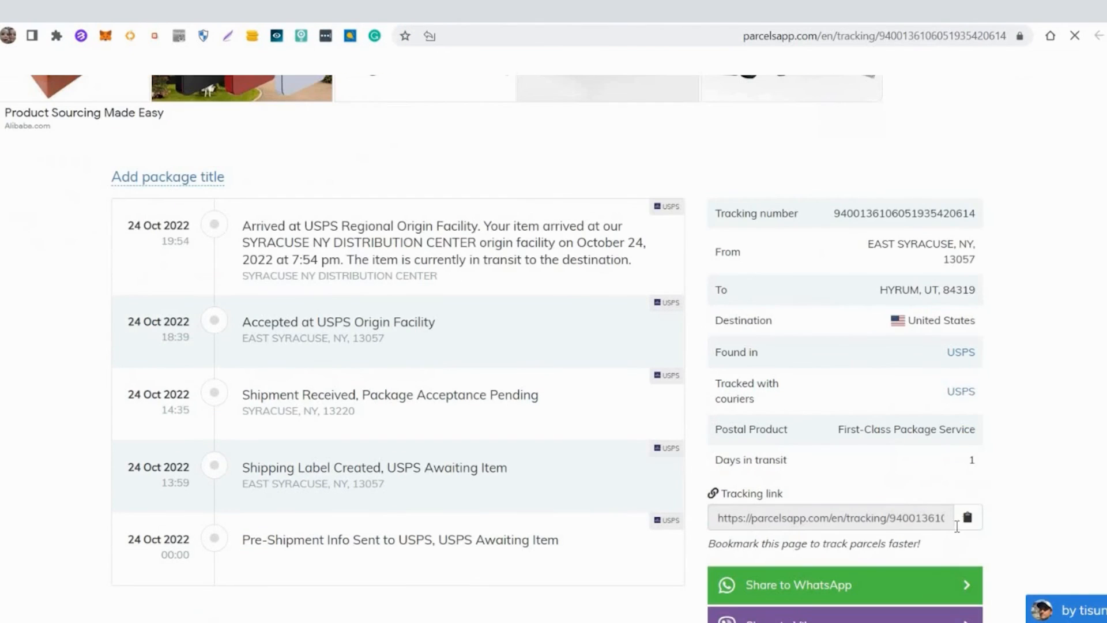
click(969, 518)
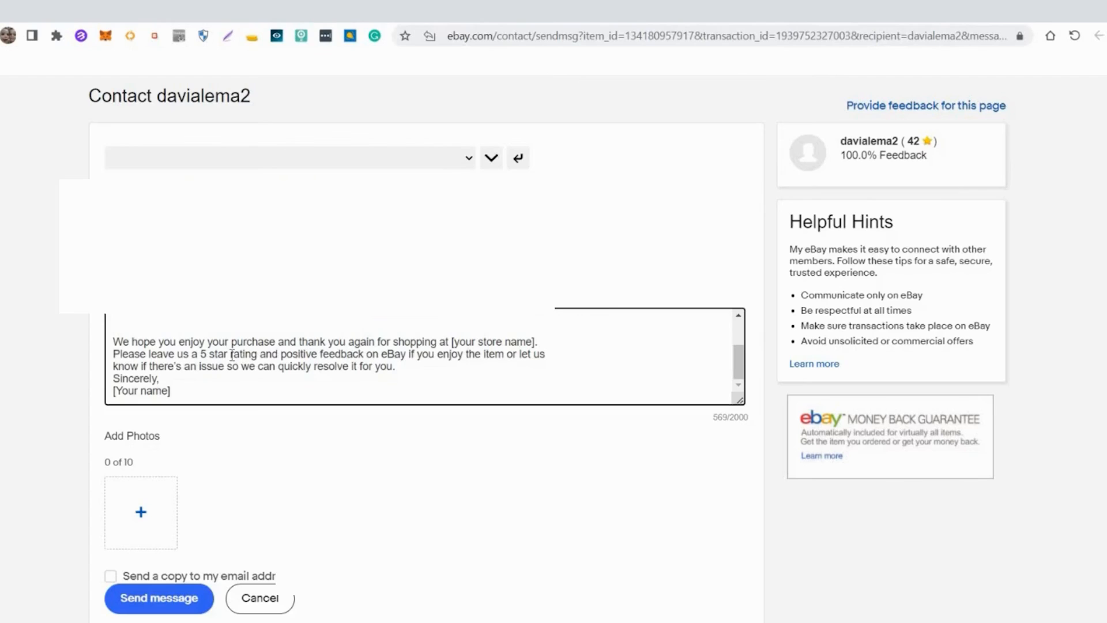
key(ctrl+v)
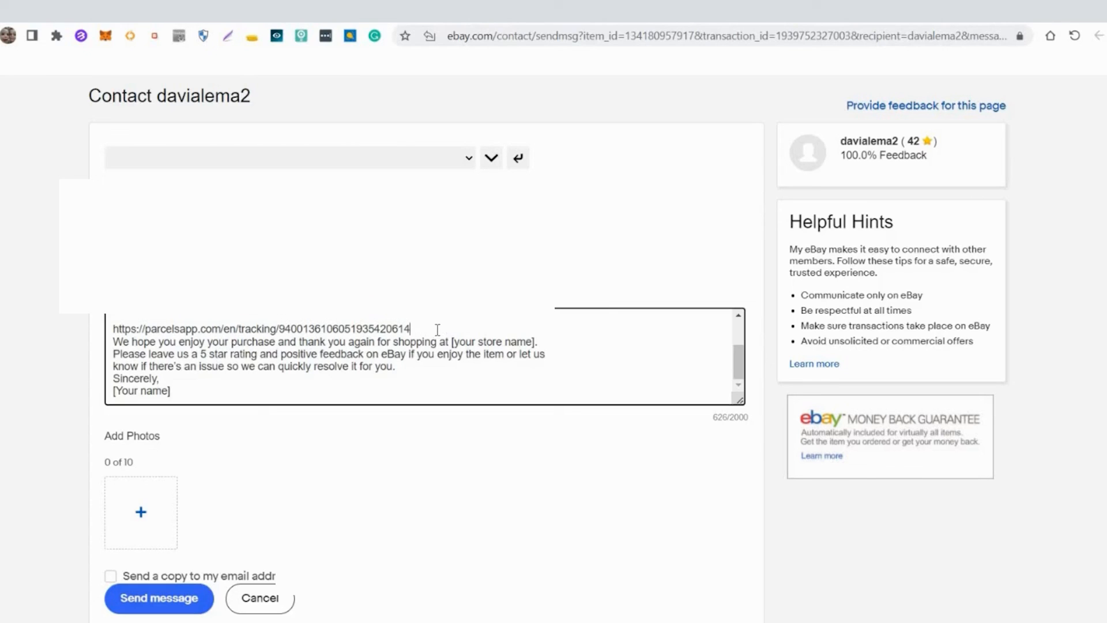
key(Return)
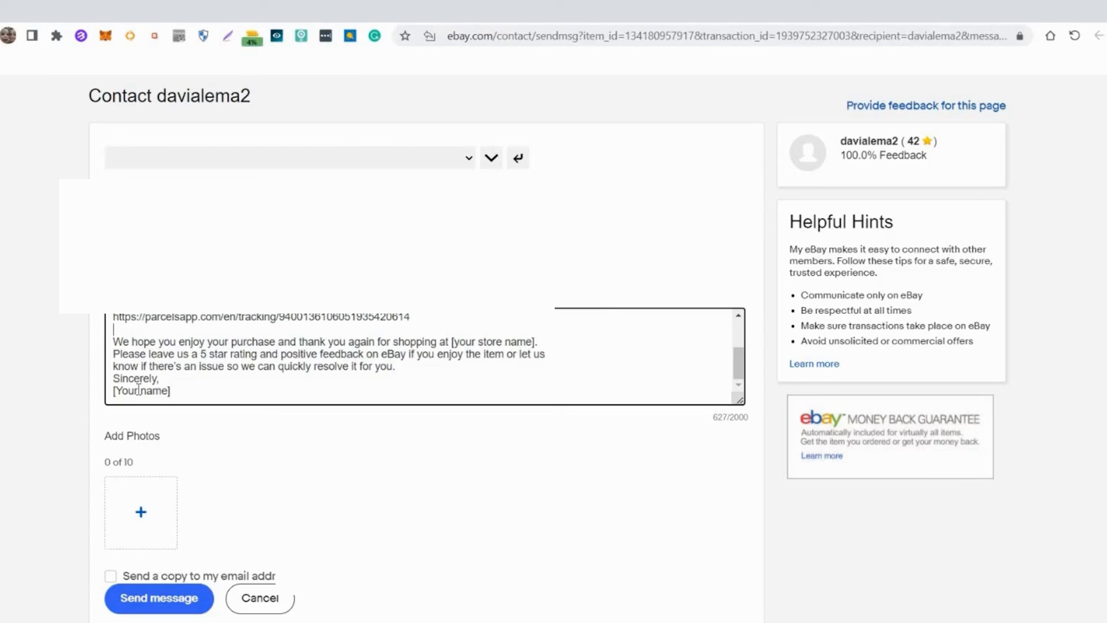